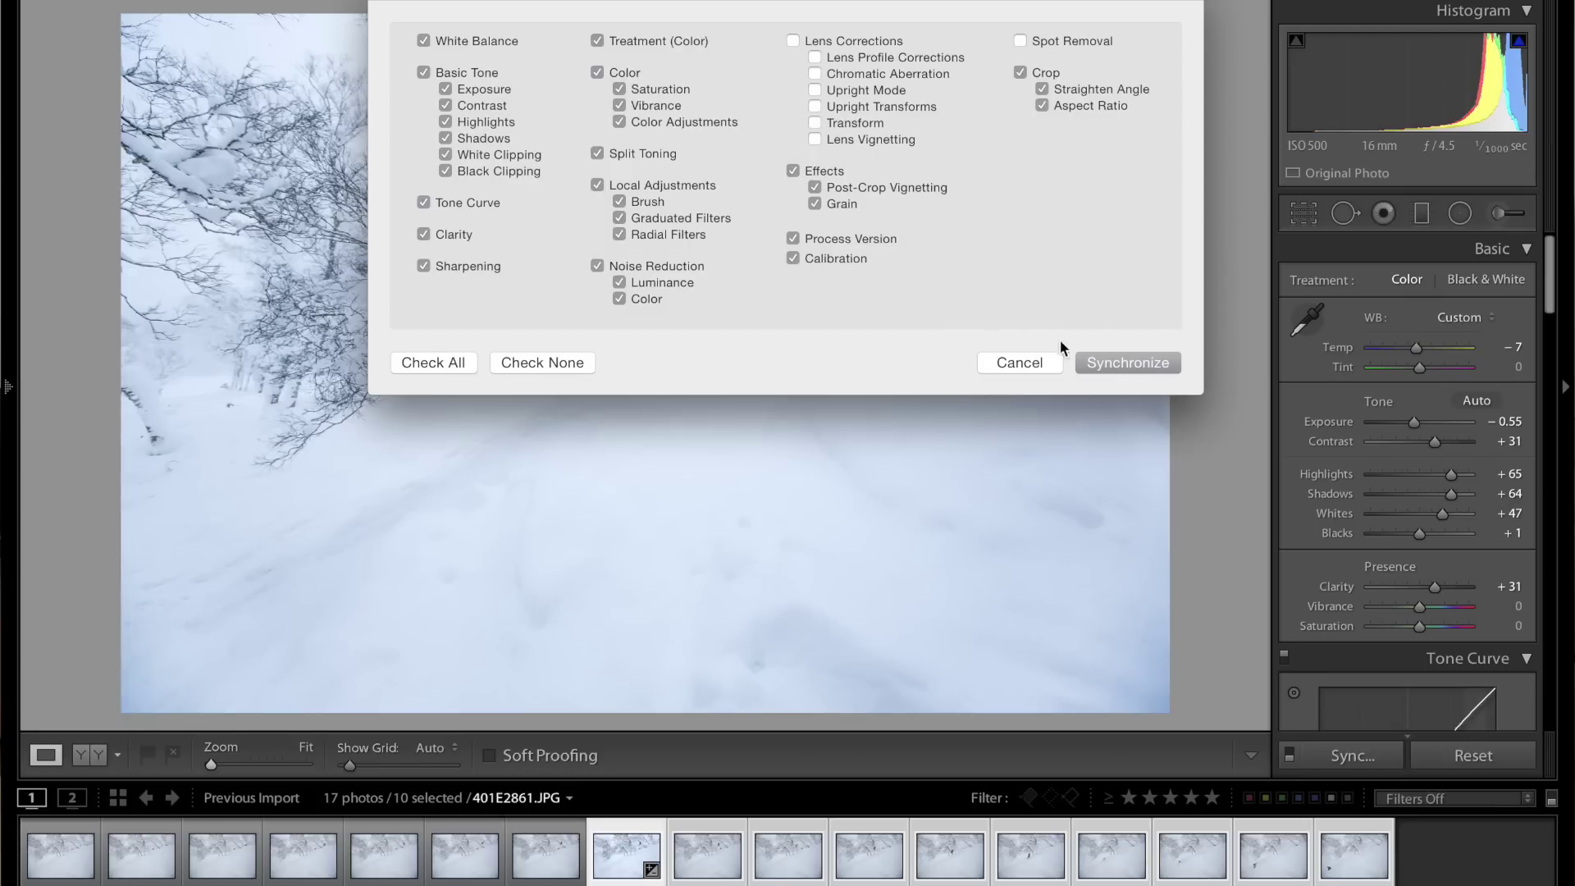
Synchronize the edited photo's develop settings with the selected later photos and with the seven earlier photos in the series
left_click(1095, 364)
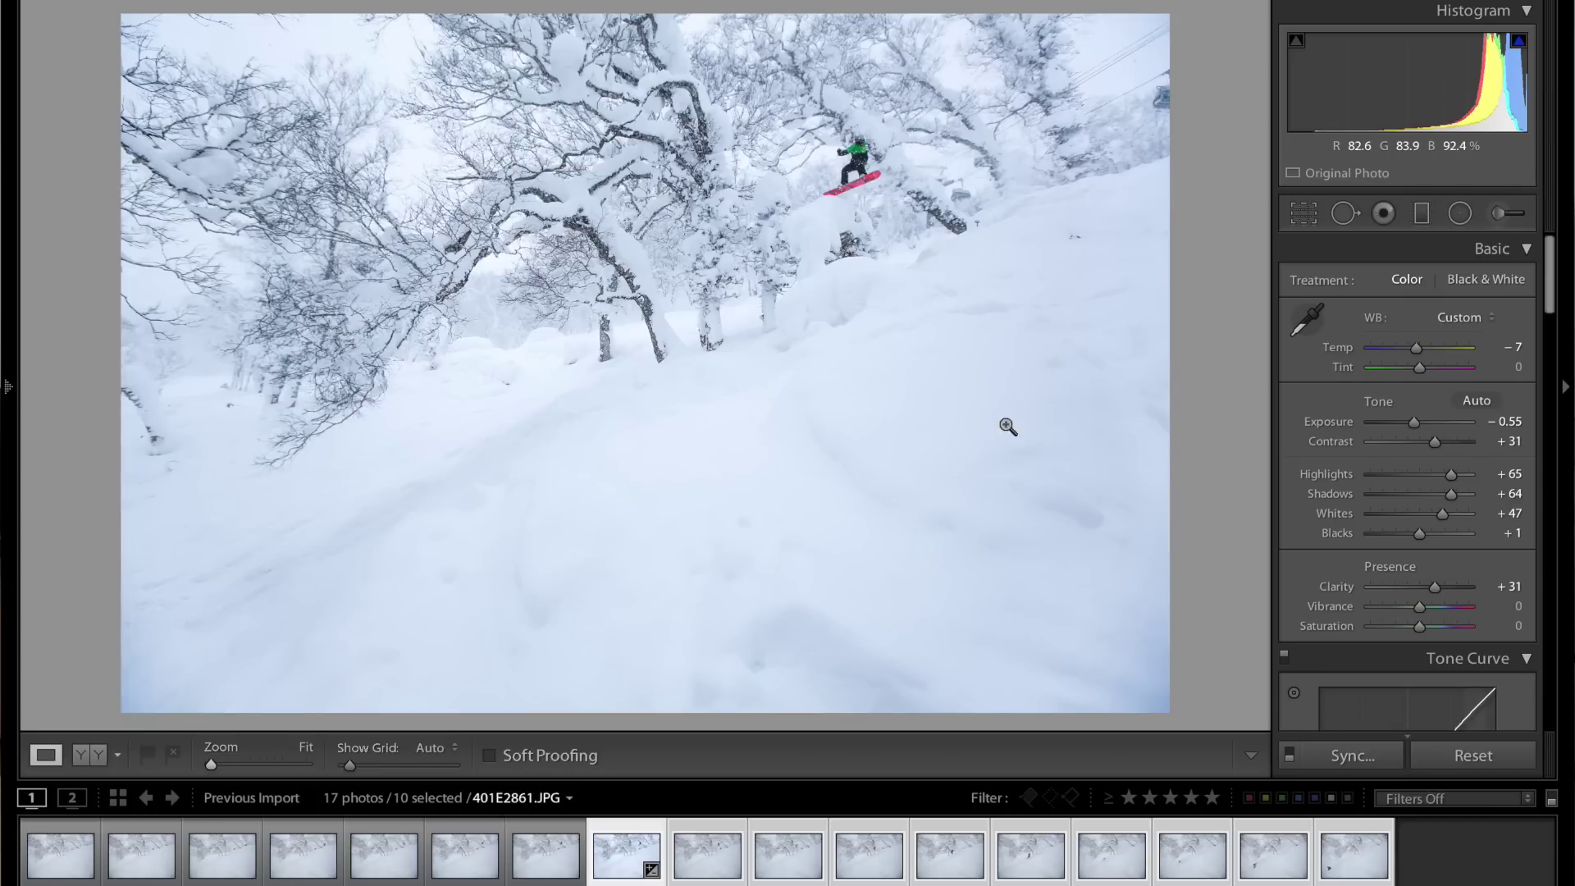
left_click(545, 859)
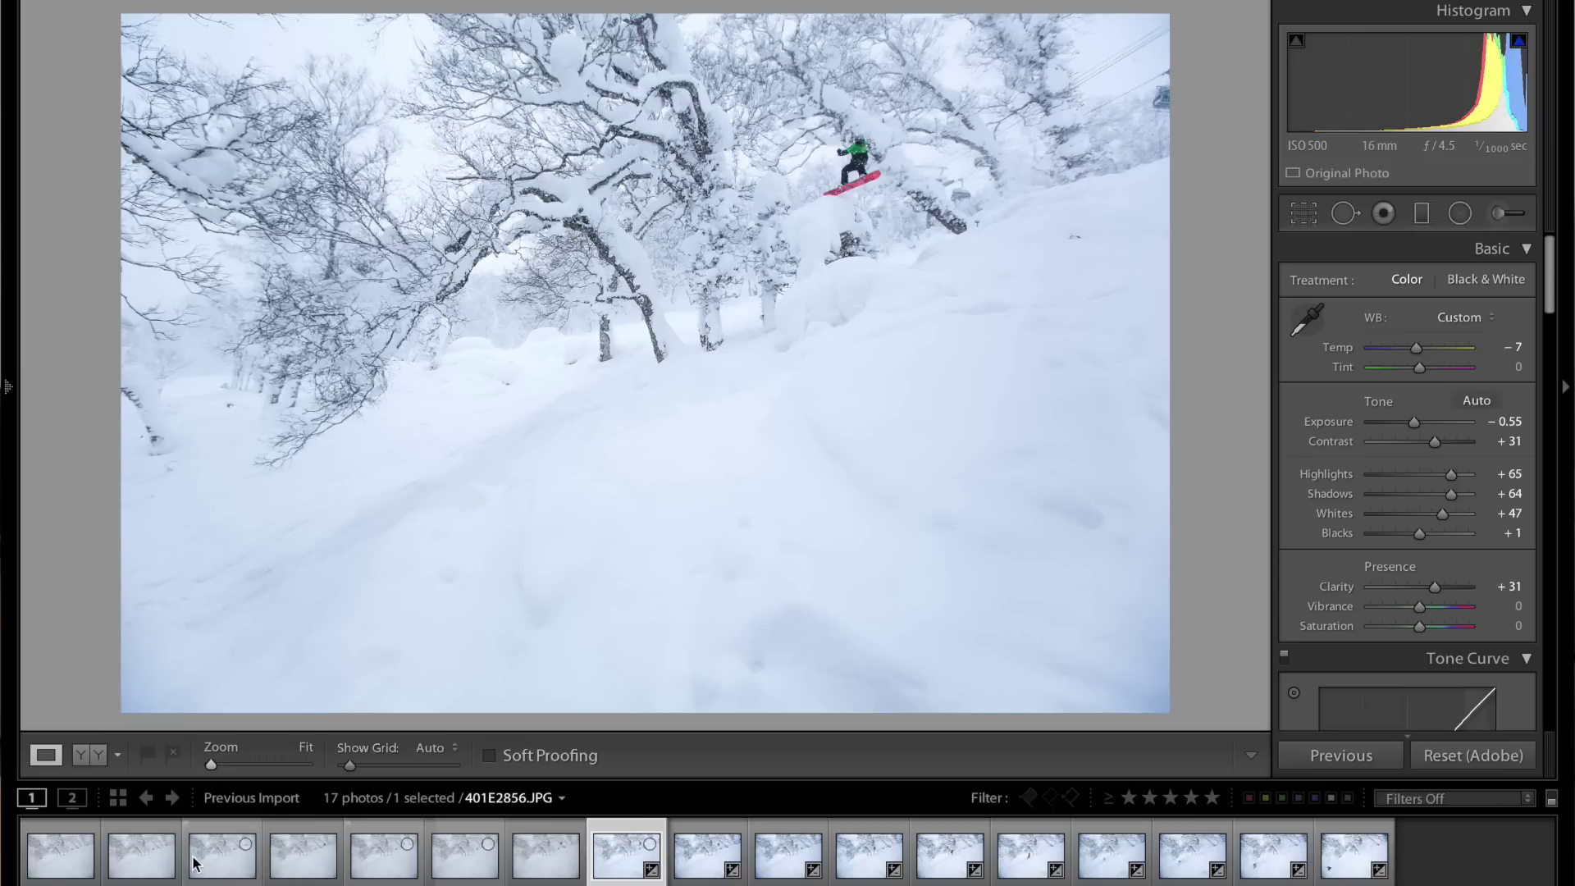
left_click(45, 860, "shift")
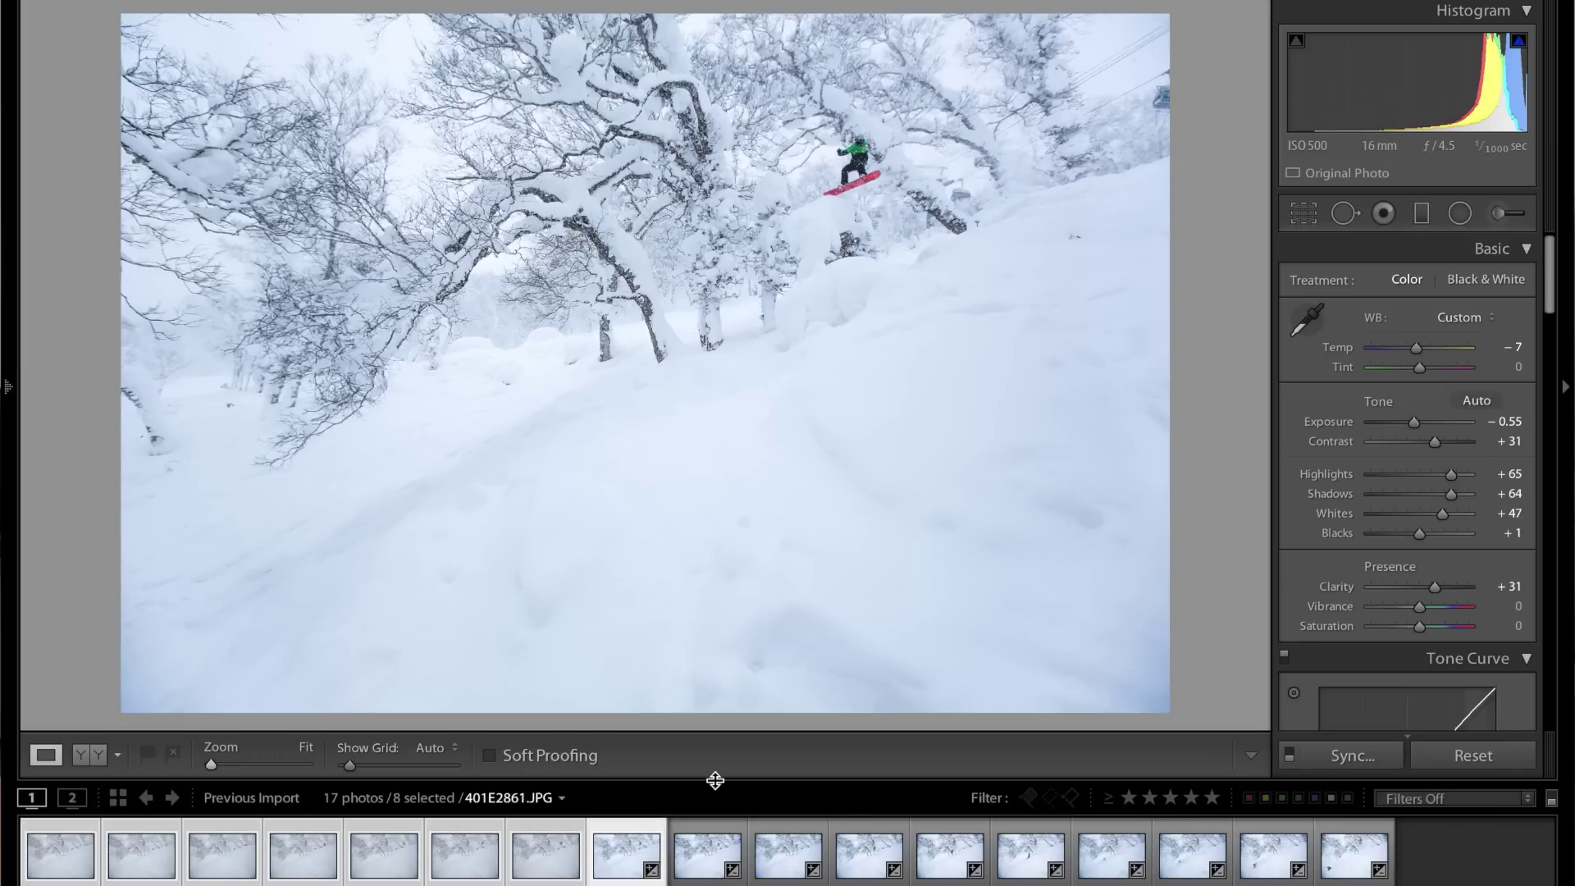
left_click(1349, 755)
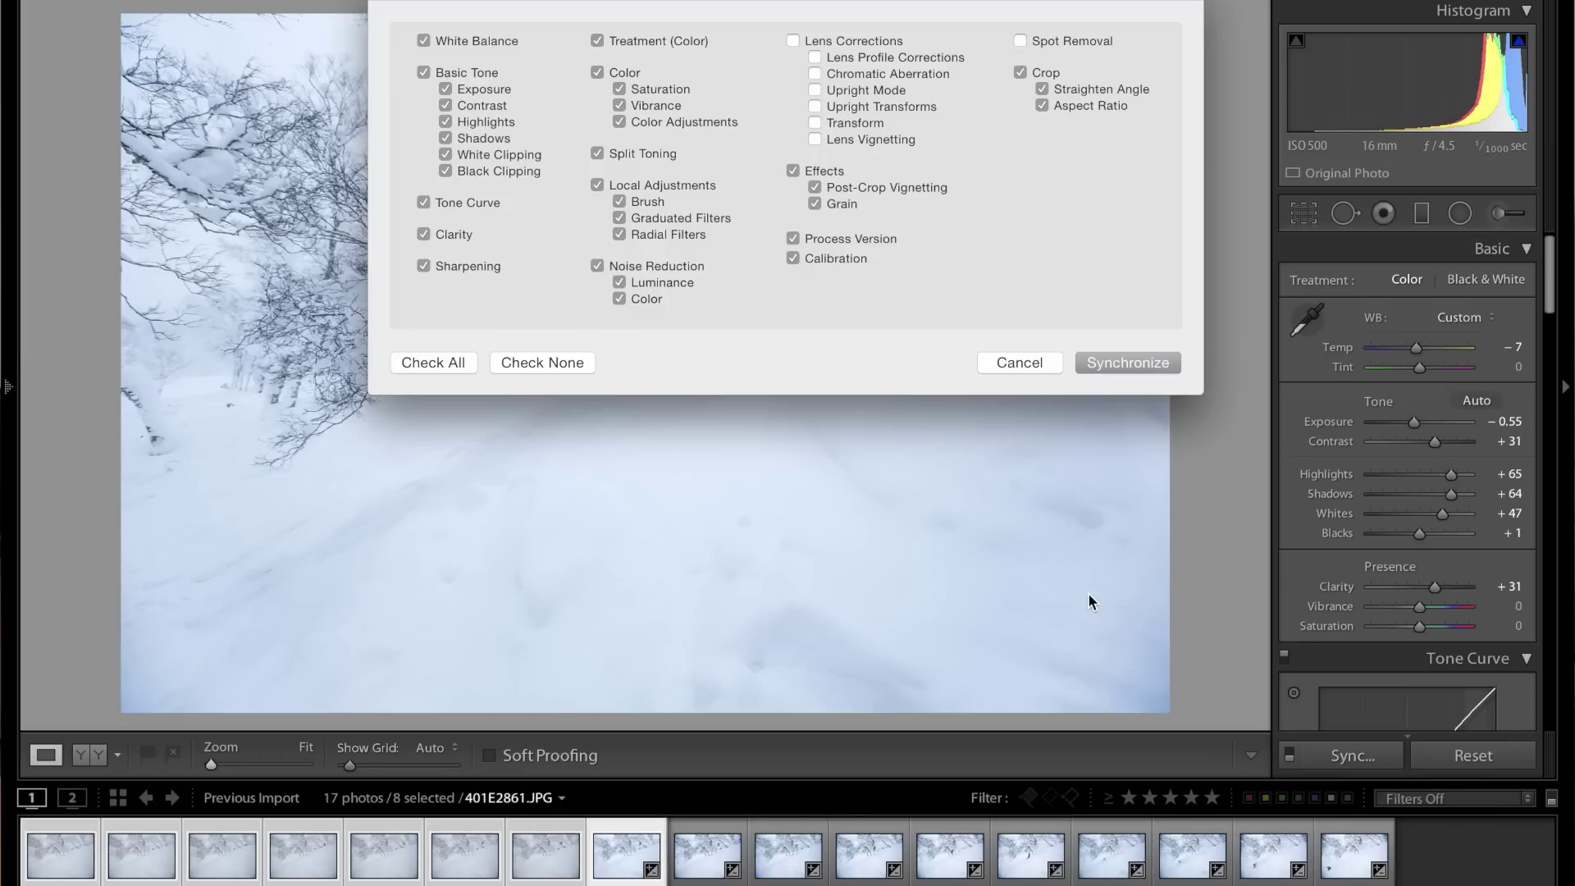
key("Return")
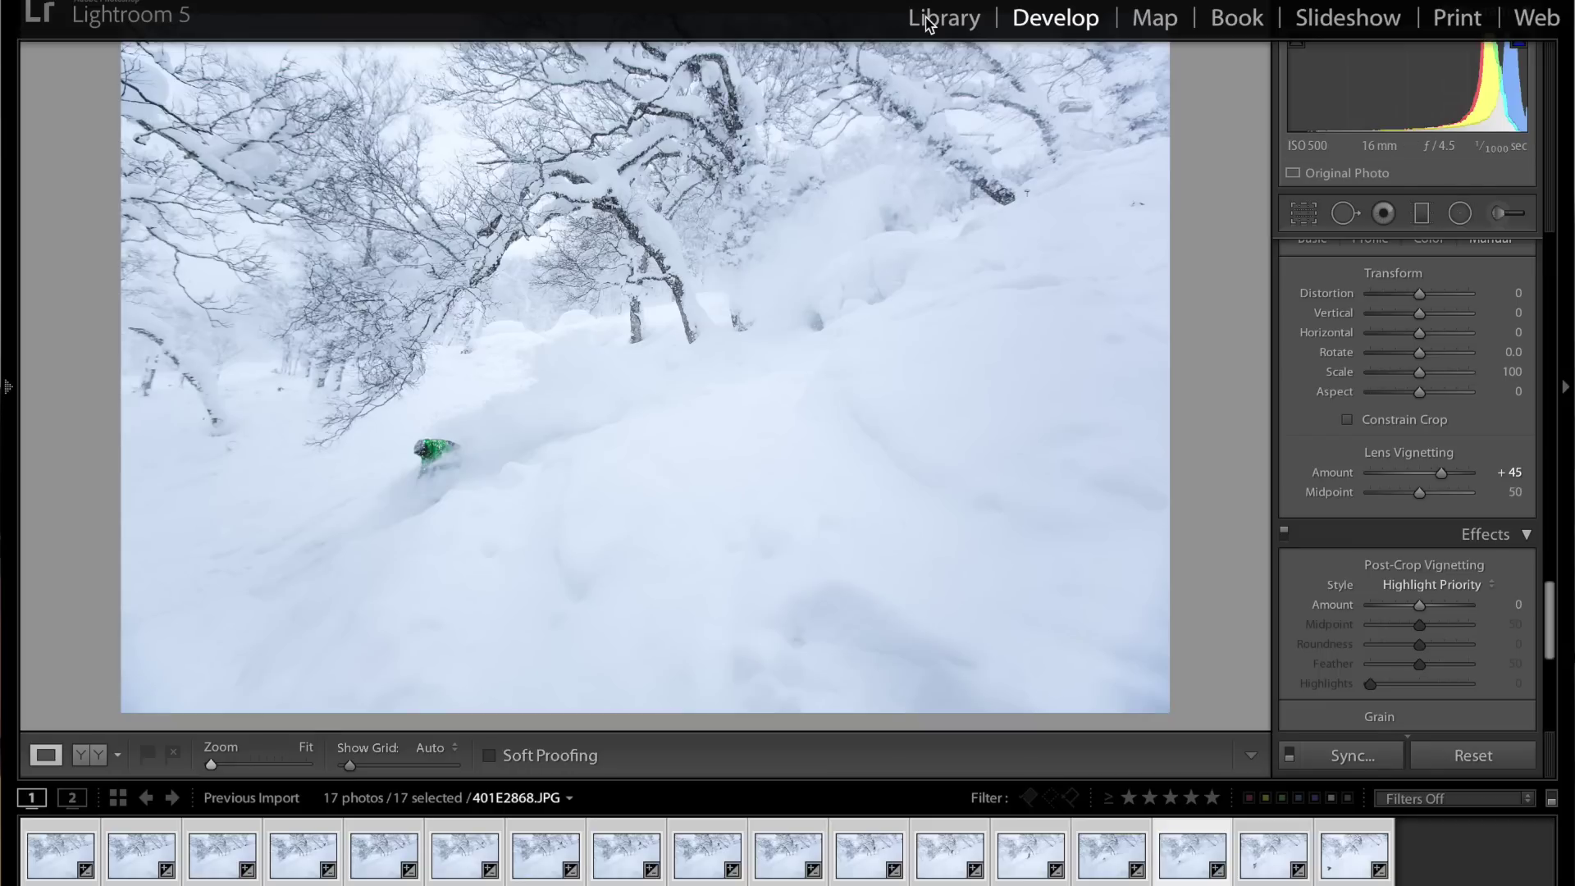
Open the export settings for all 17 selected photos from the Library and set the image format to TIFF
left_click(943, 18)
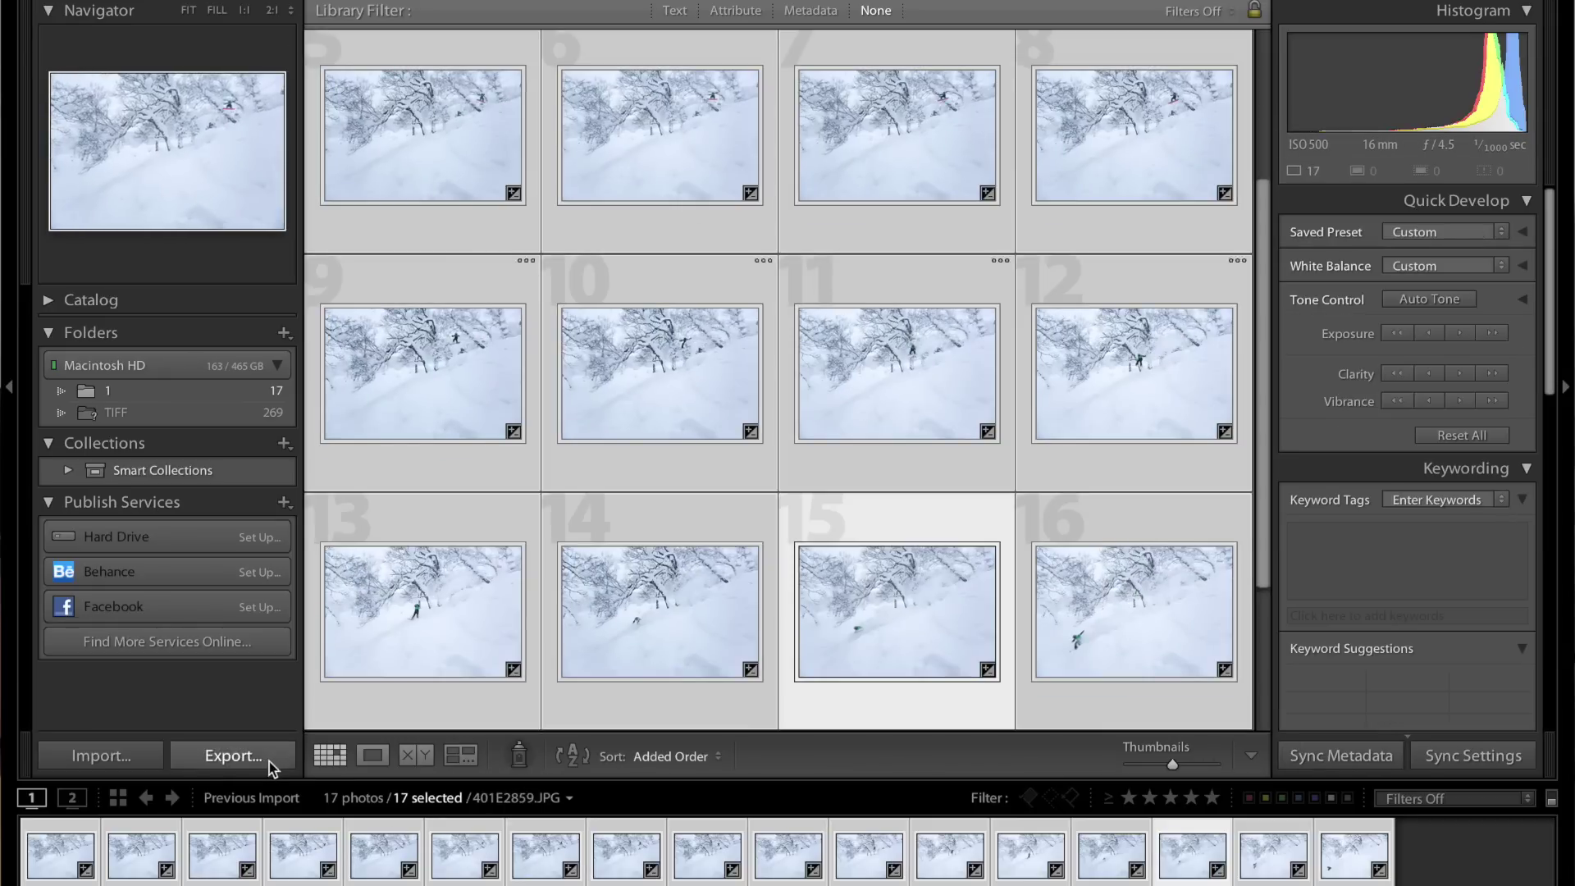
left_click(234, 755)
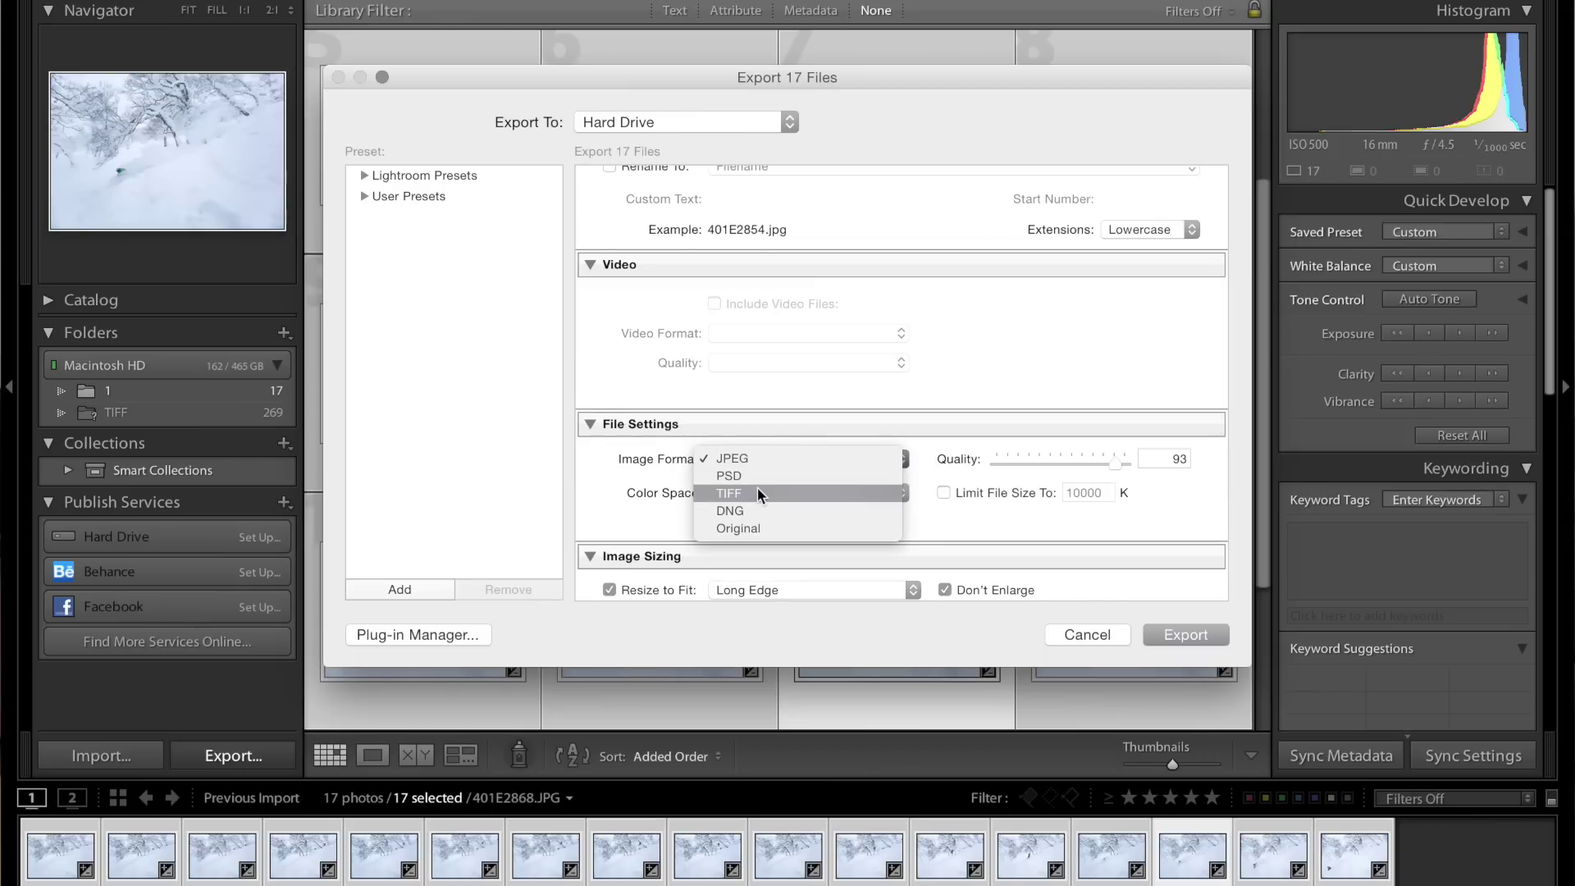
left_click(756, 489)
Turn off Resize to Fit for the export and set the resolution to 300 pixels per inch
scroll(804, 377, "down", 4)
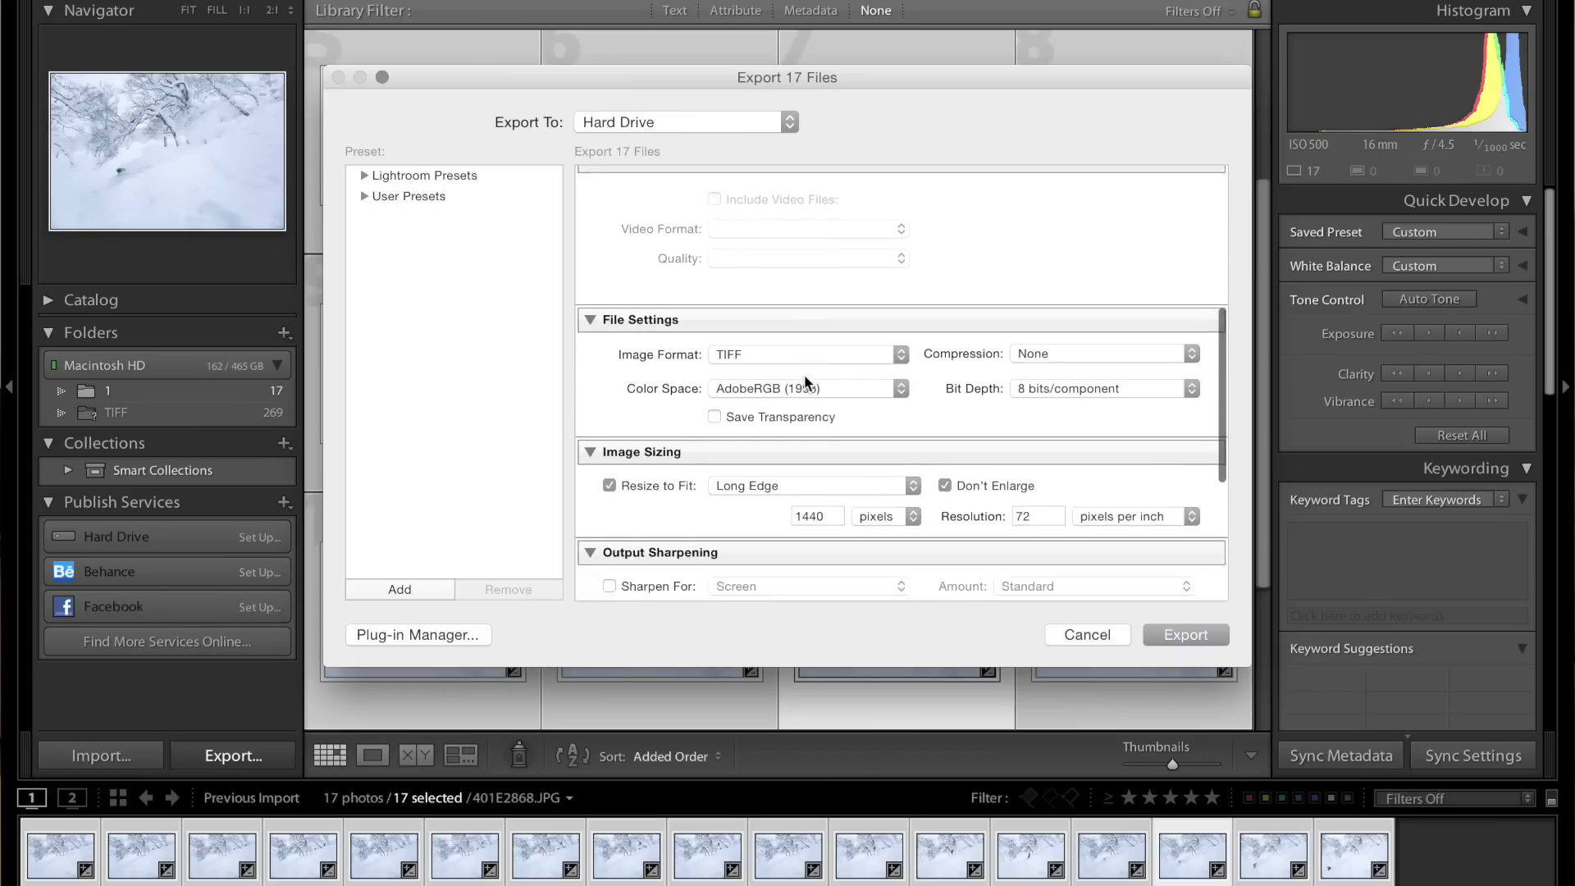
left_click(609, 441)
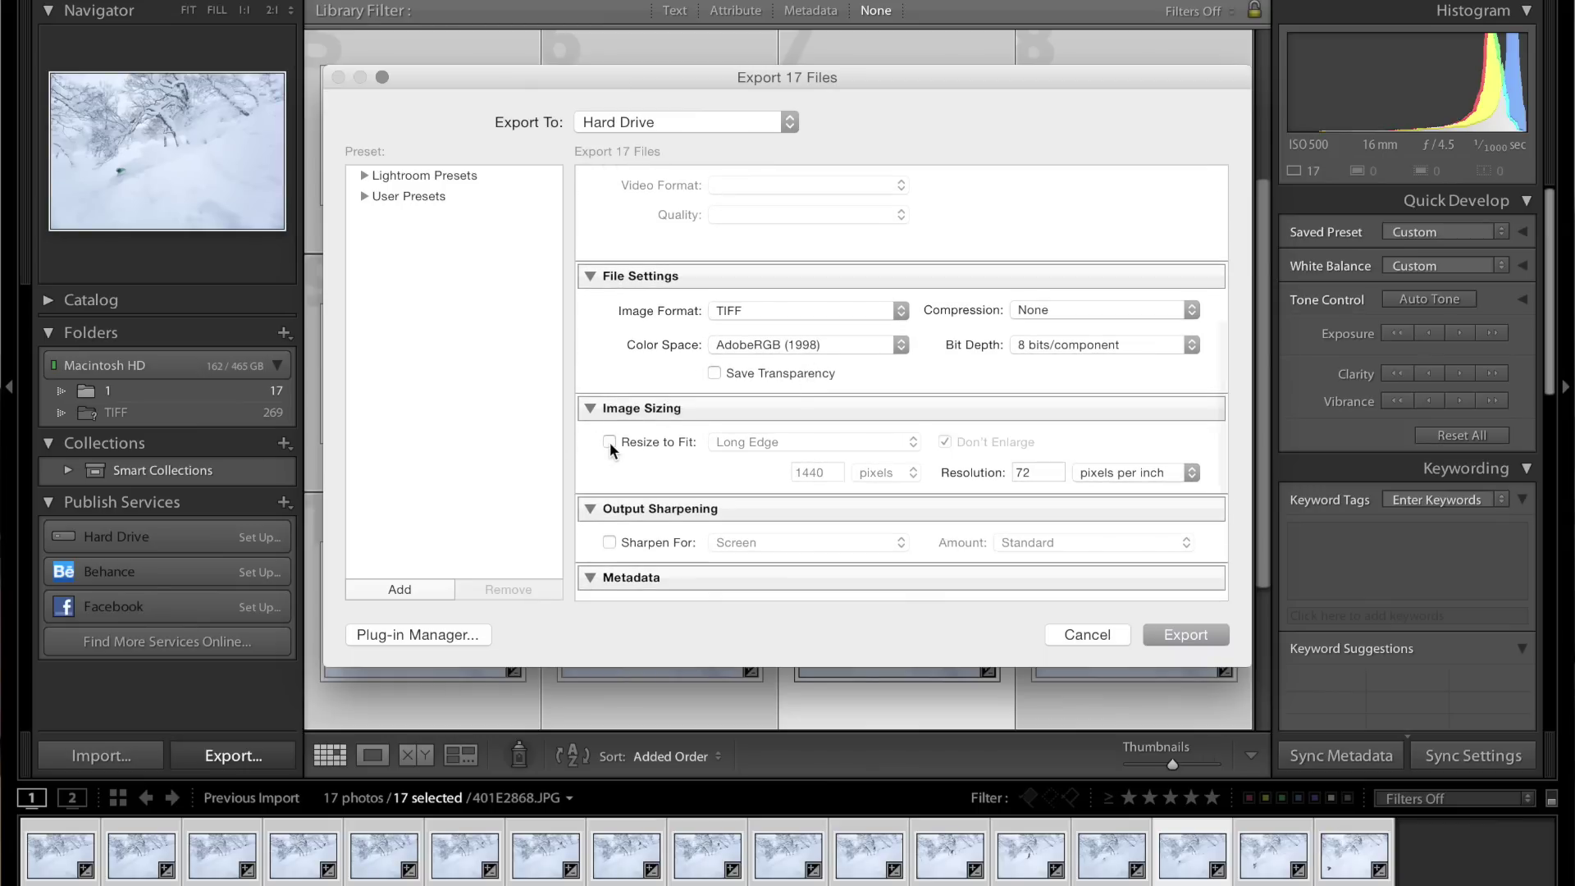
left_click(1051, 474)
type("300")
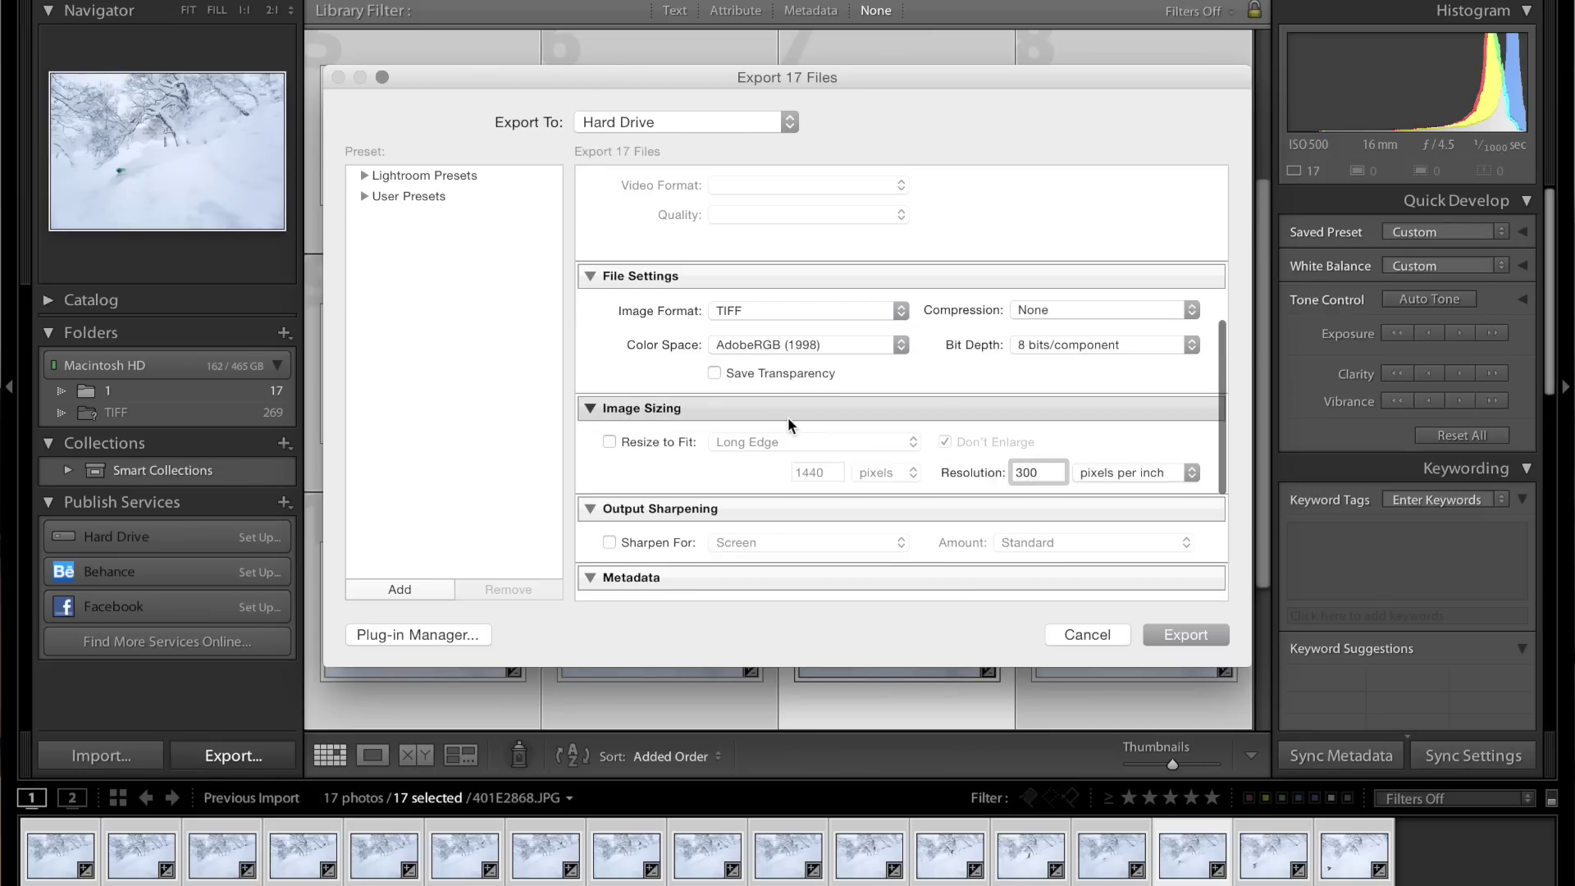
Review the remaining sharpening, metadata, watermark and post-processing options and export the 17 photos
scroll(787, 419, "down", 5)
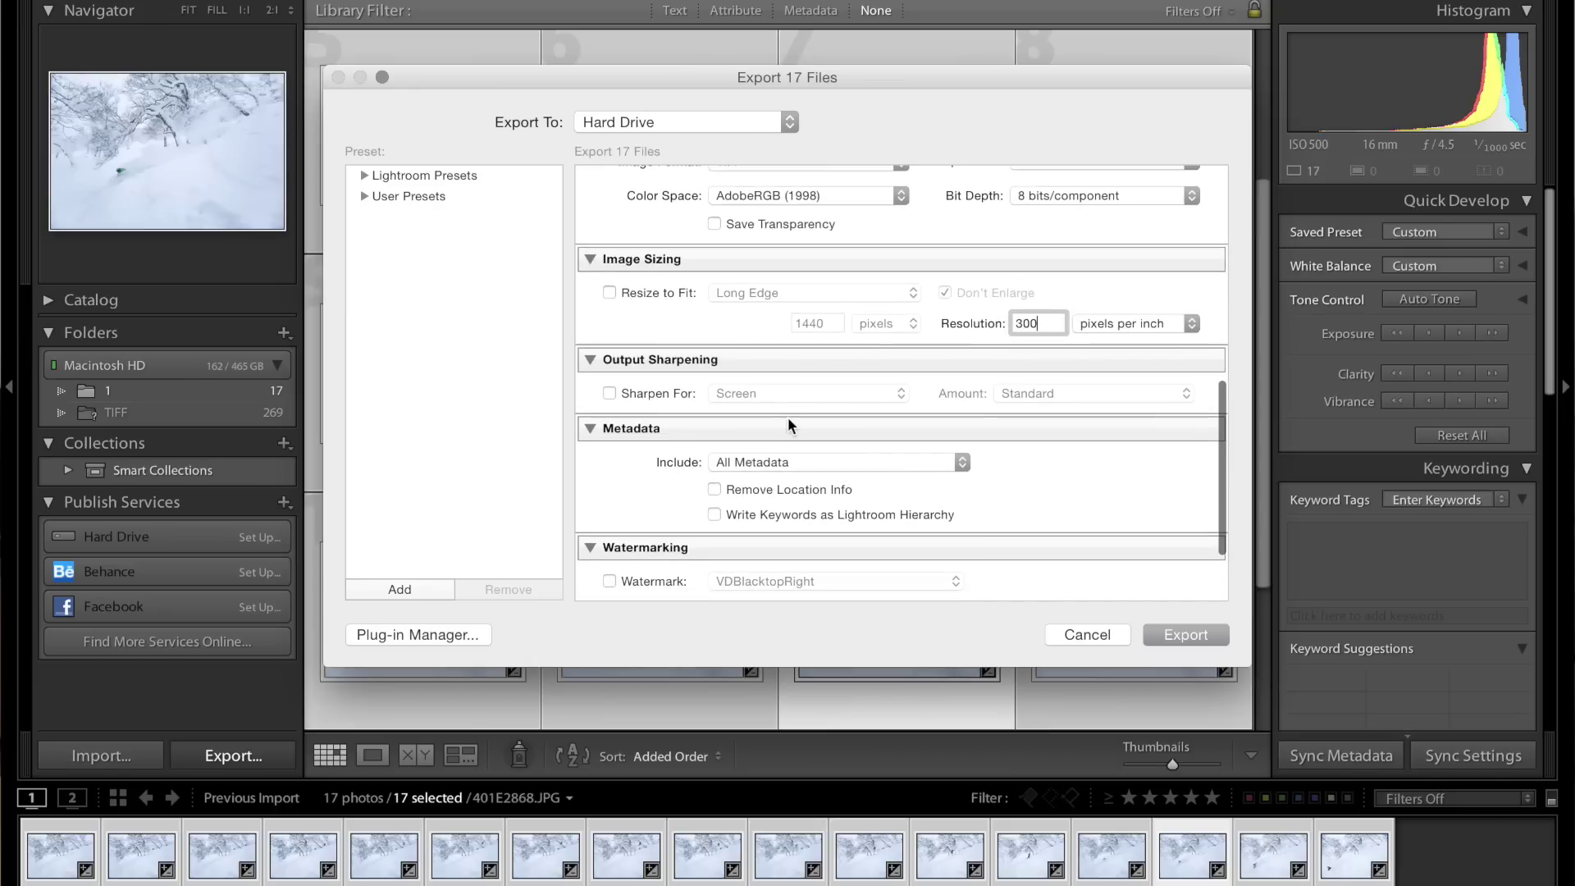
scroll(788, 416, "down", 2)
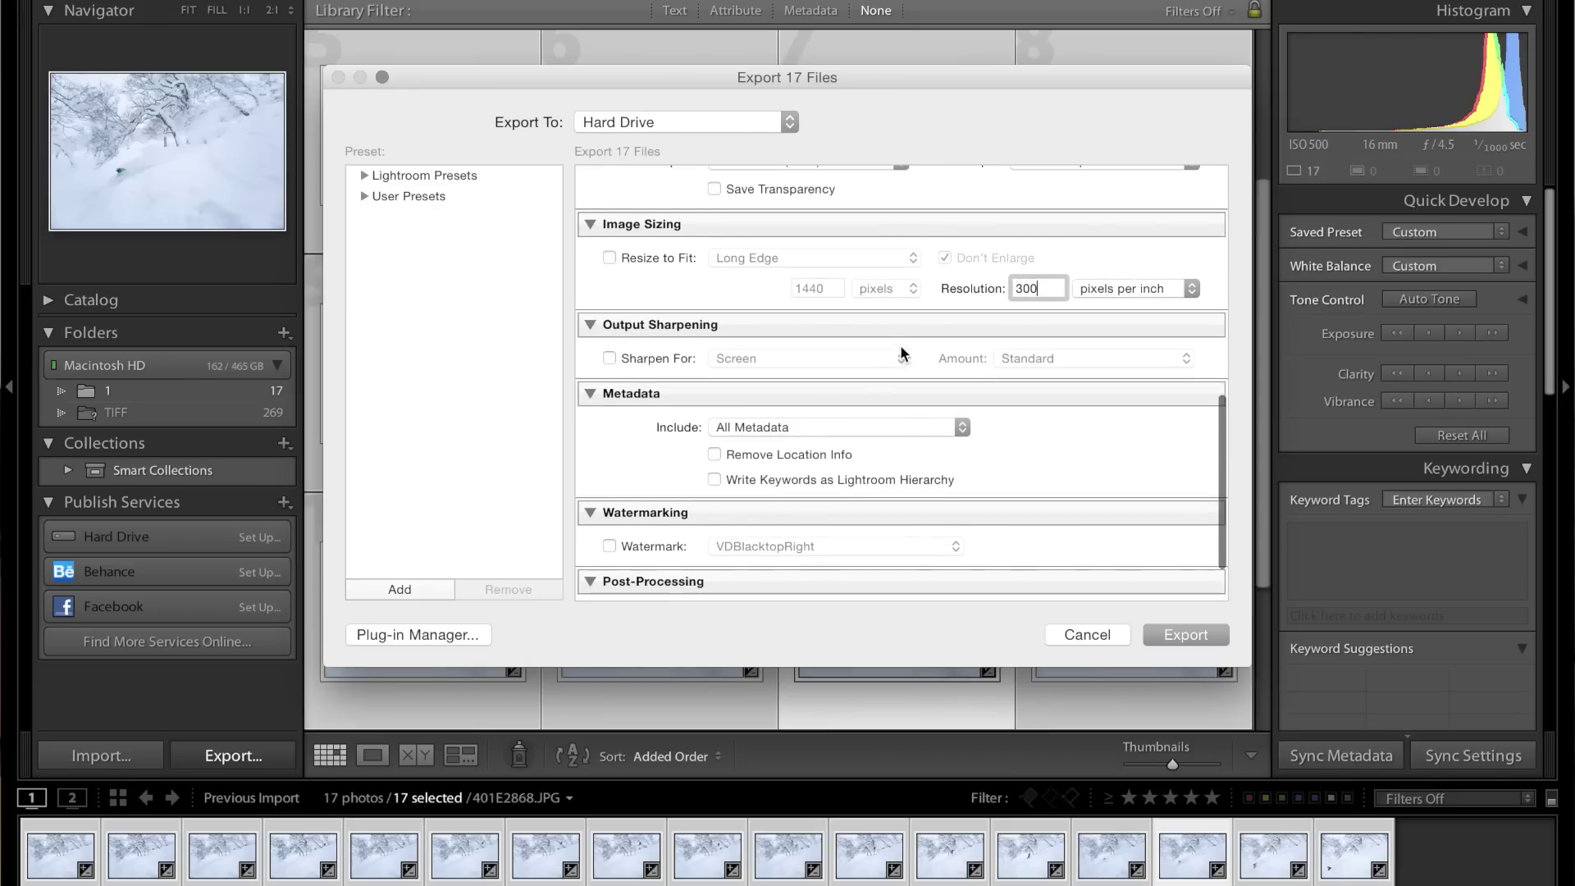
scroll(644, 492, "down", 3)
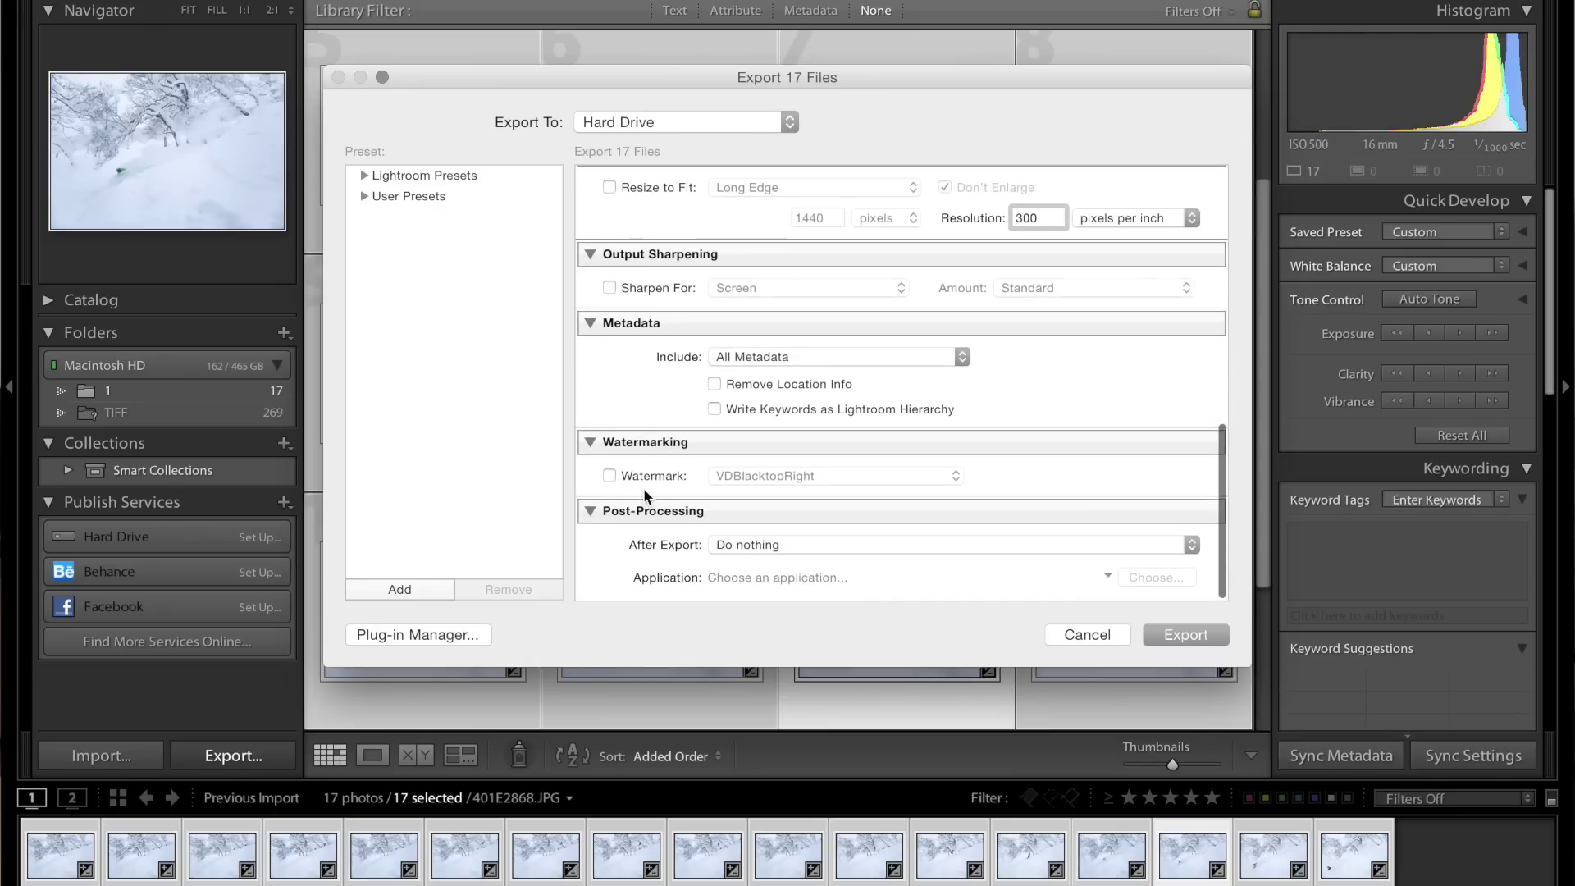
left_click(1170, 637)
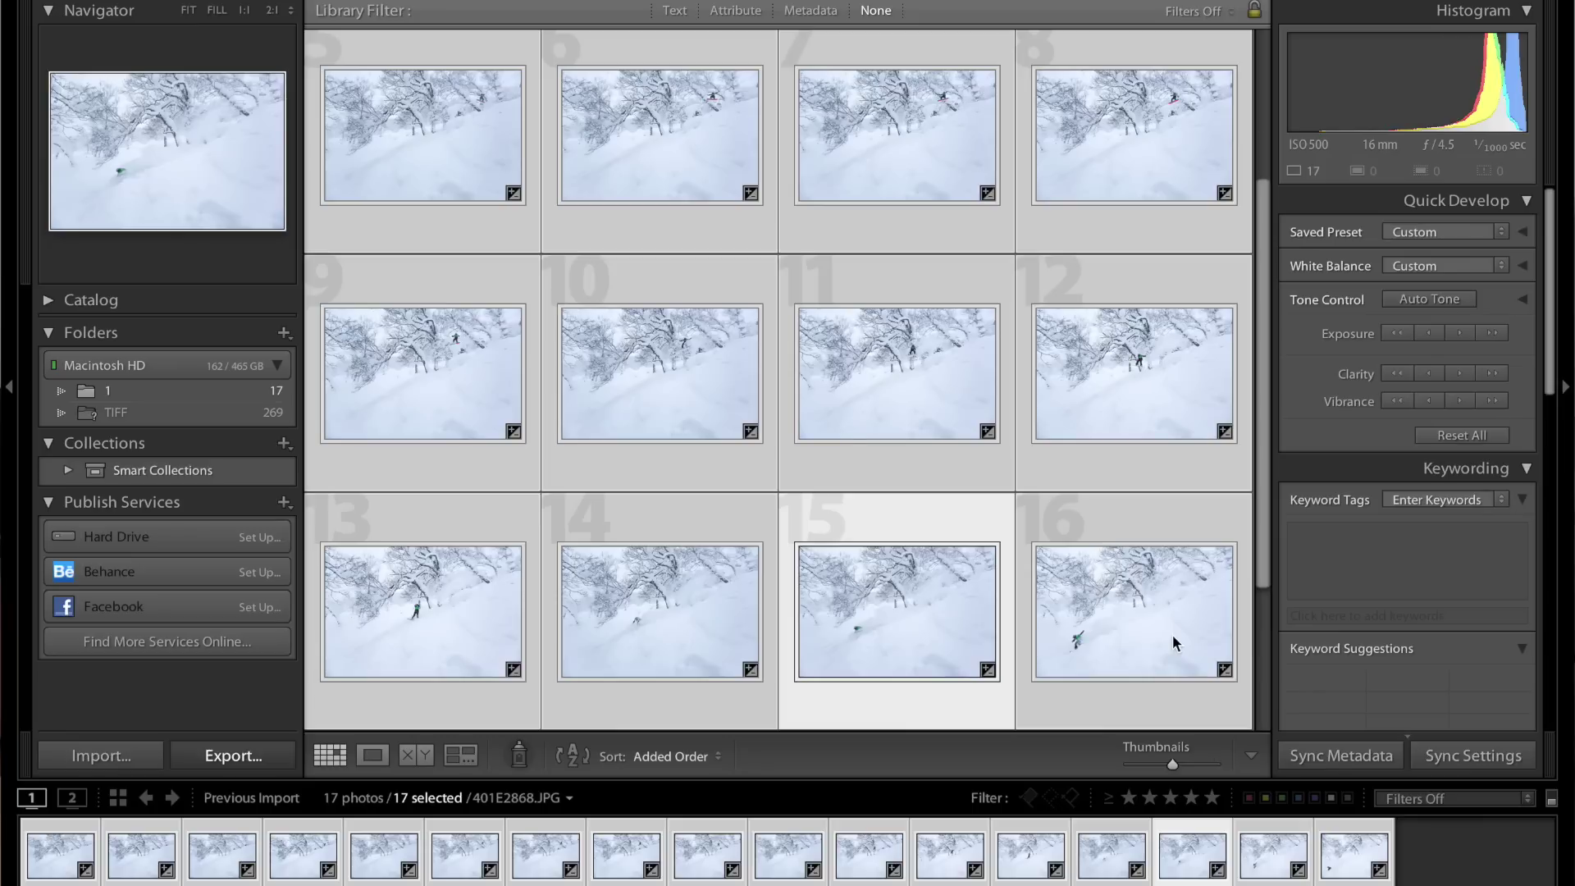
Create a folder named Tiff inside the sequence folder in Finder and move all the exported .tif files into it
left_click(274, 298)
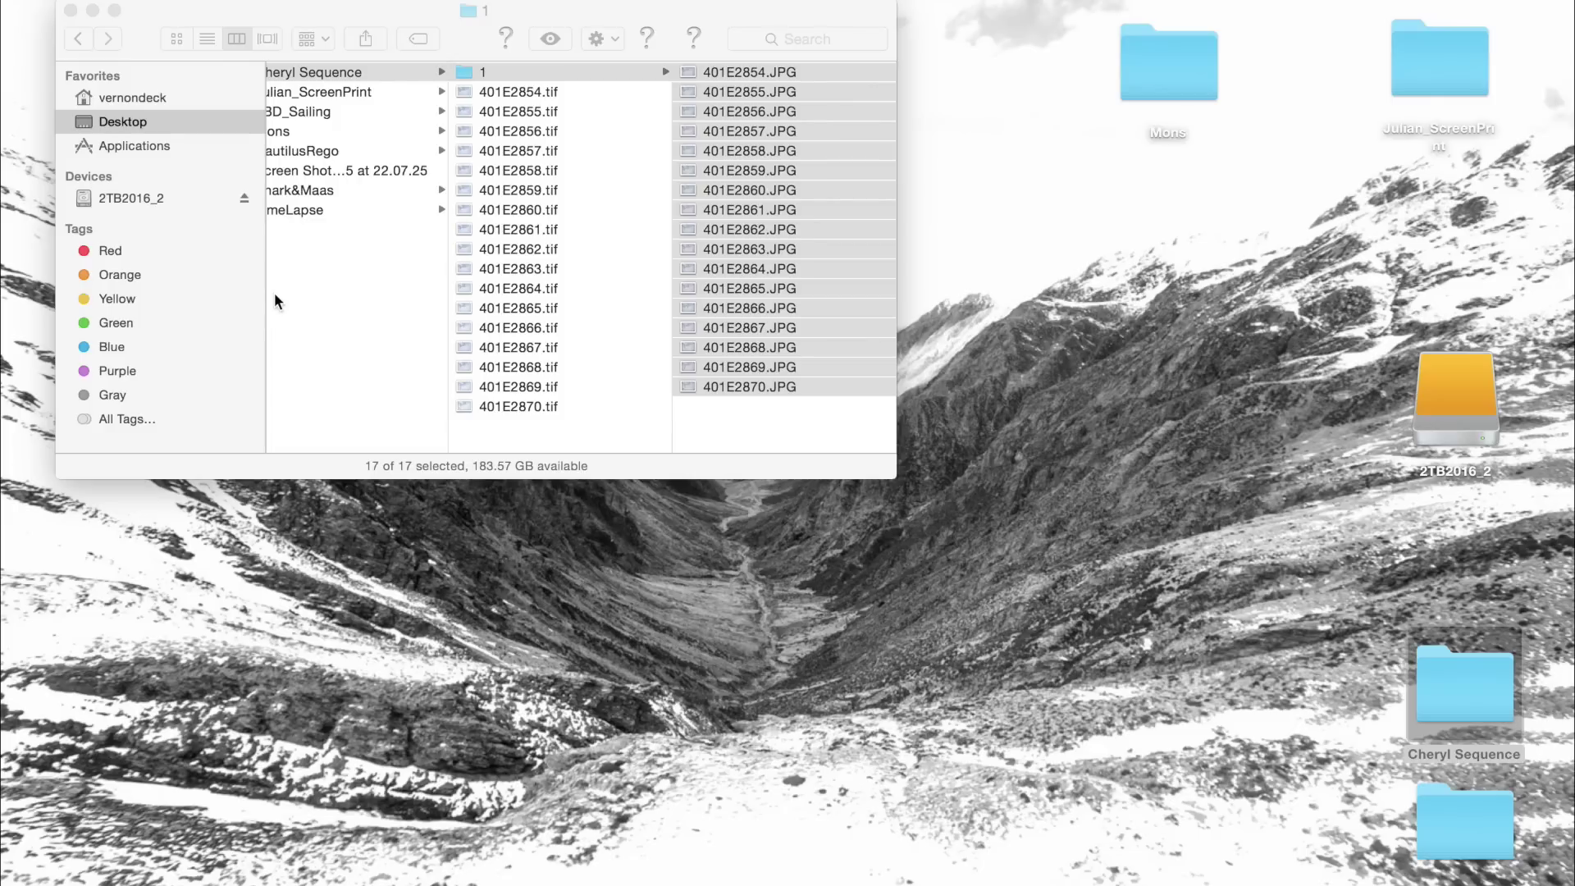
key("Left")
key("Left")
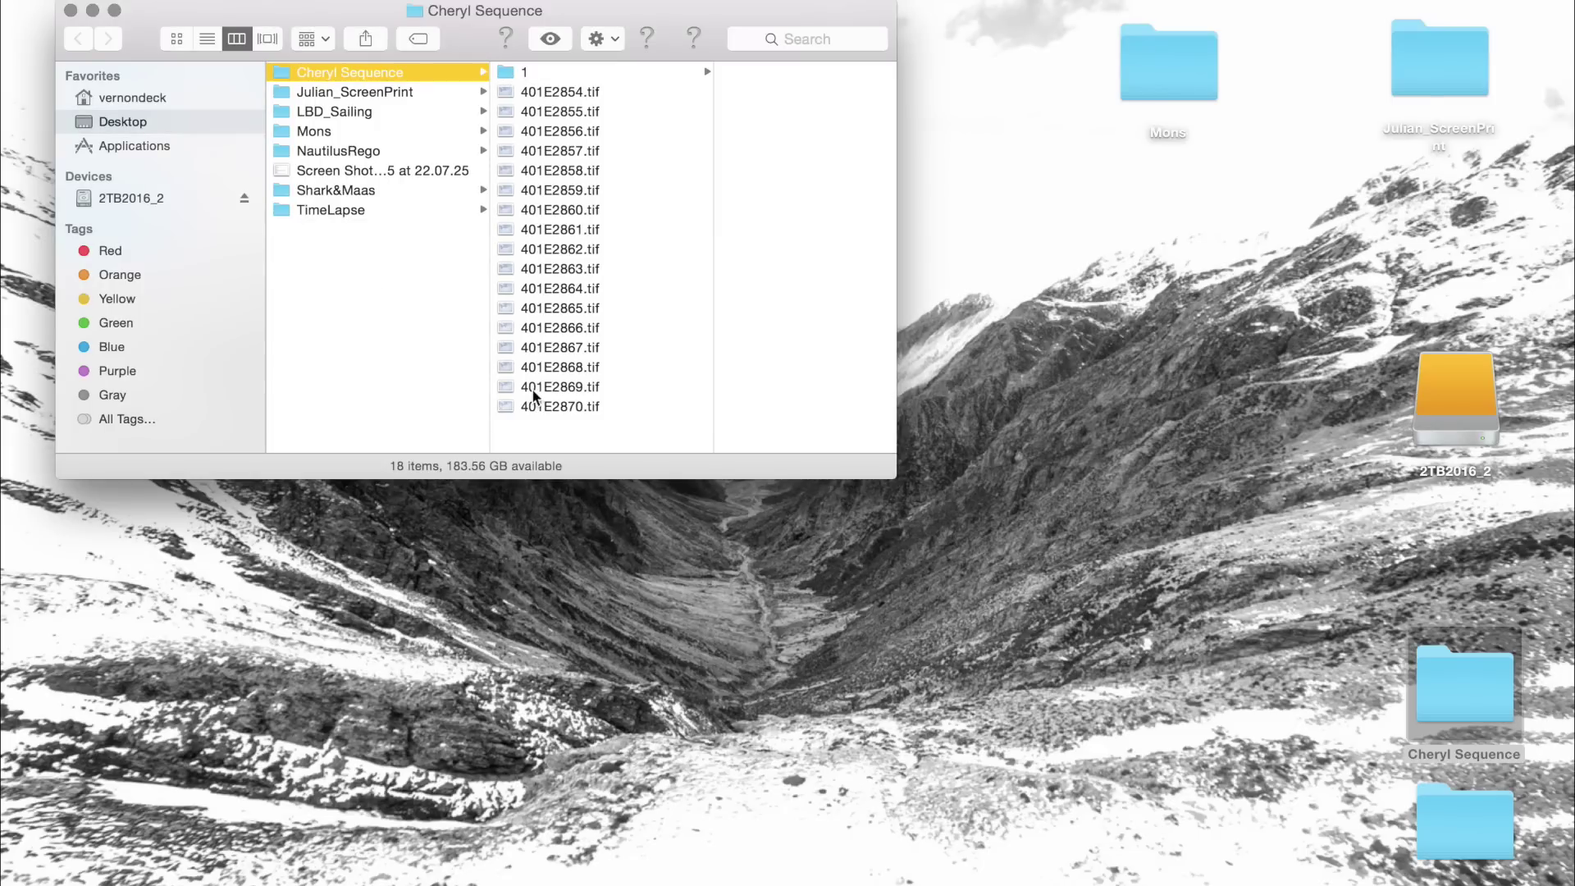
right_click(547, 433)
left_click(564, 436)
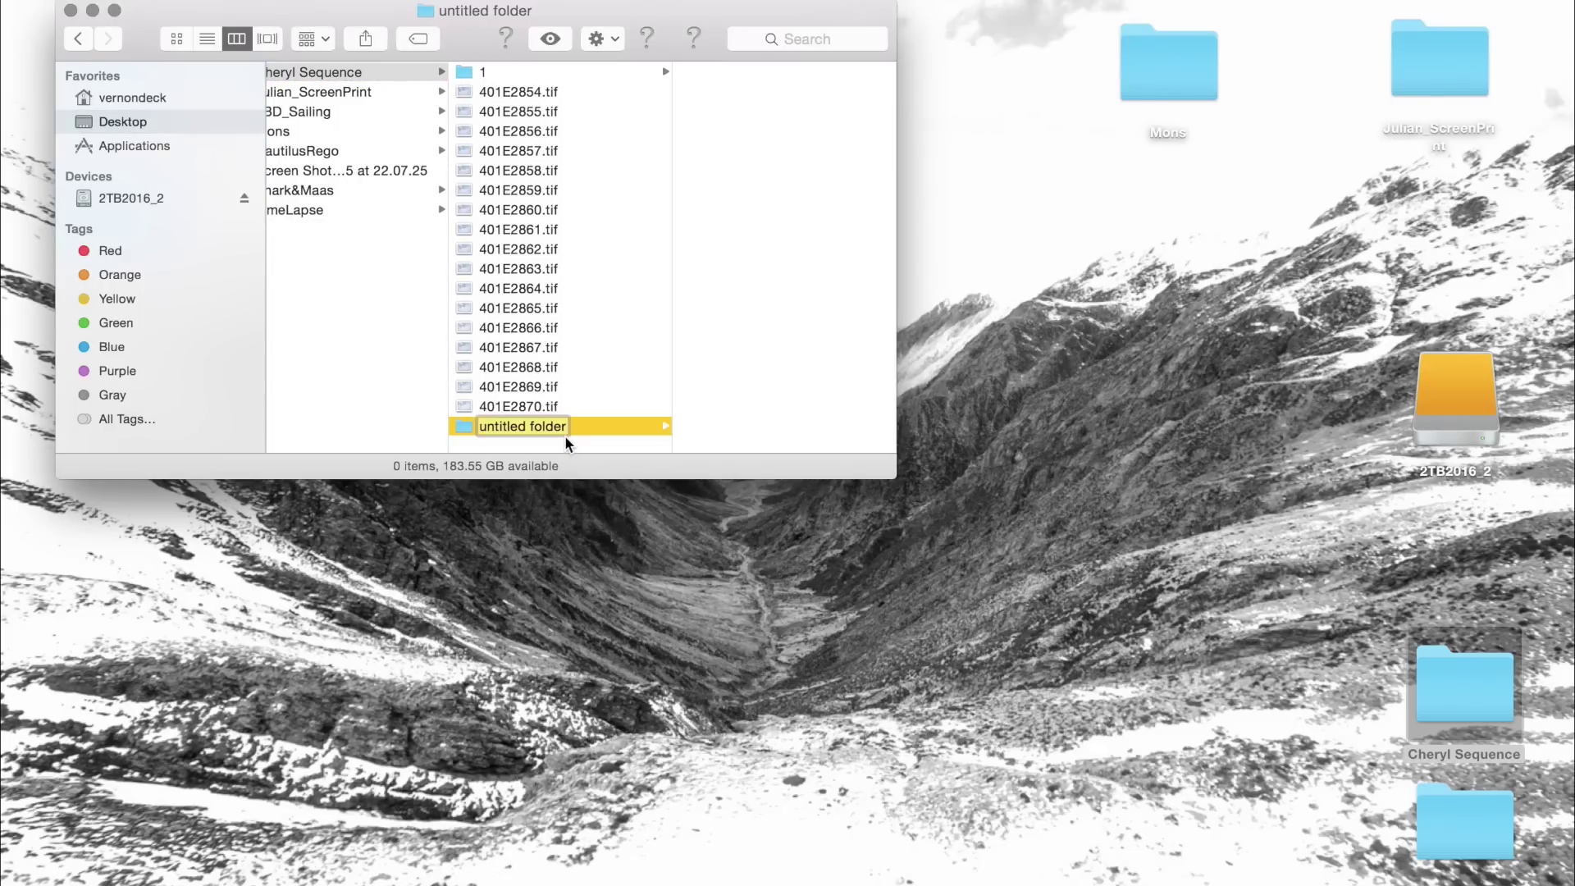
type("Ti")
key("Return")
left_click_drag(520, 195, 491, 426)
key("super+w")
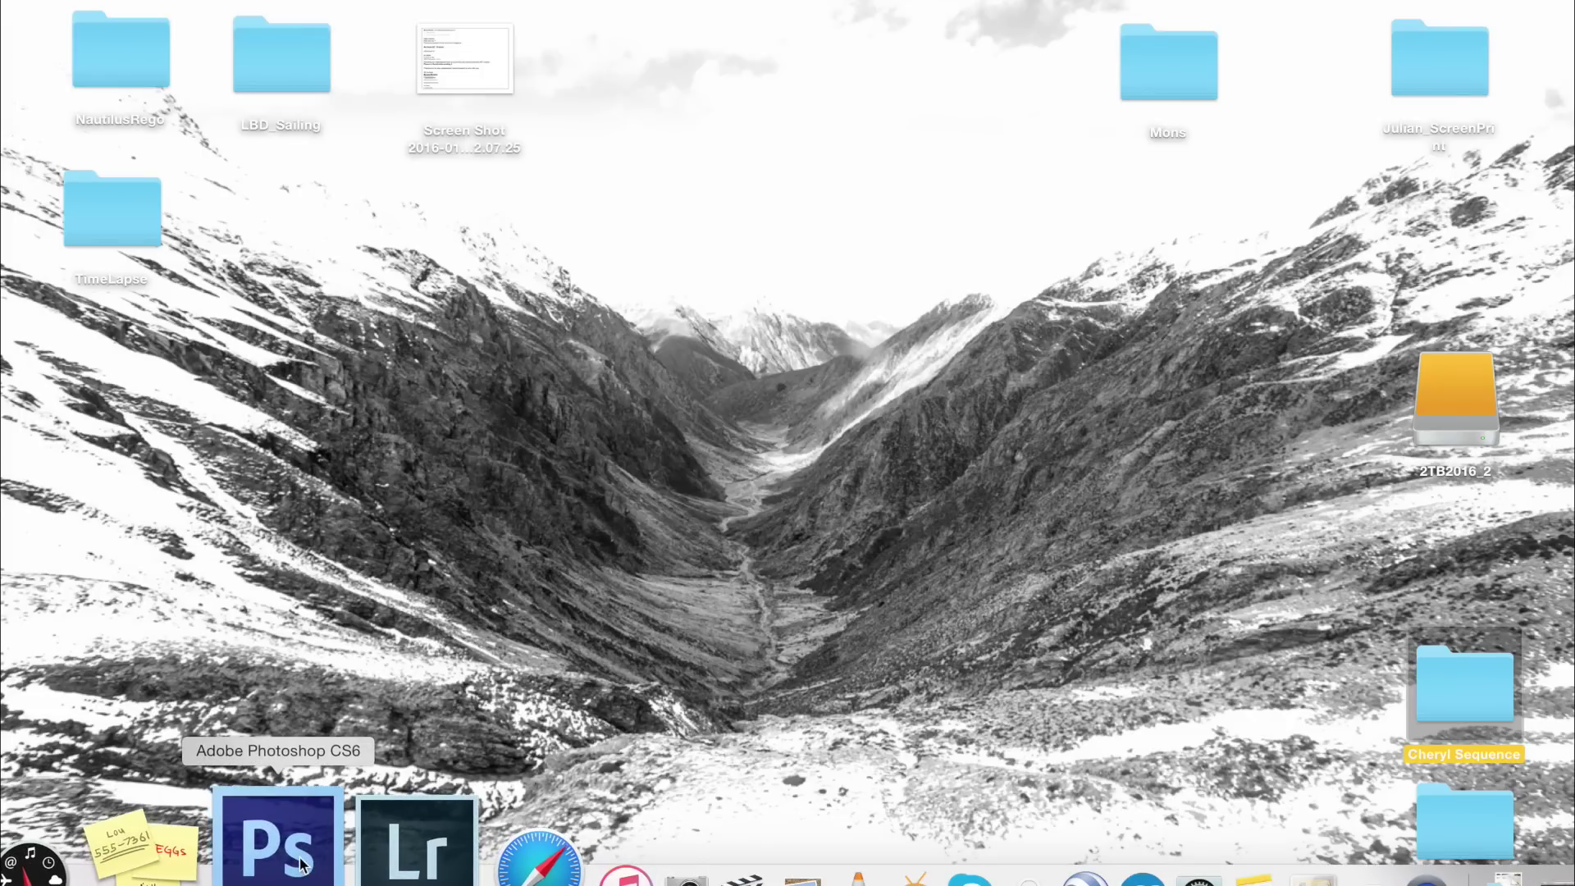
Switch to Adobe Photoshop CS6 and start the Photomerge command
left_click(274, 841)
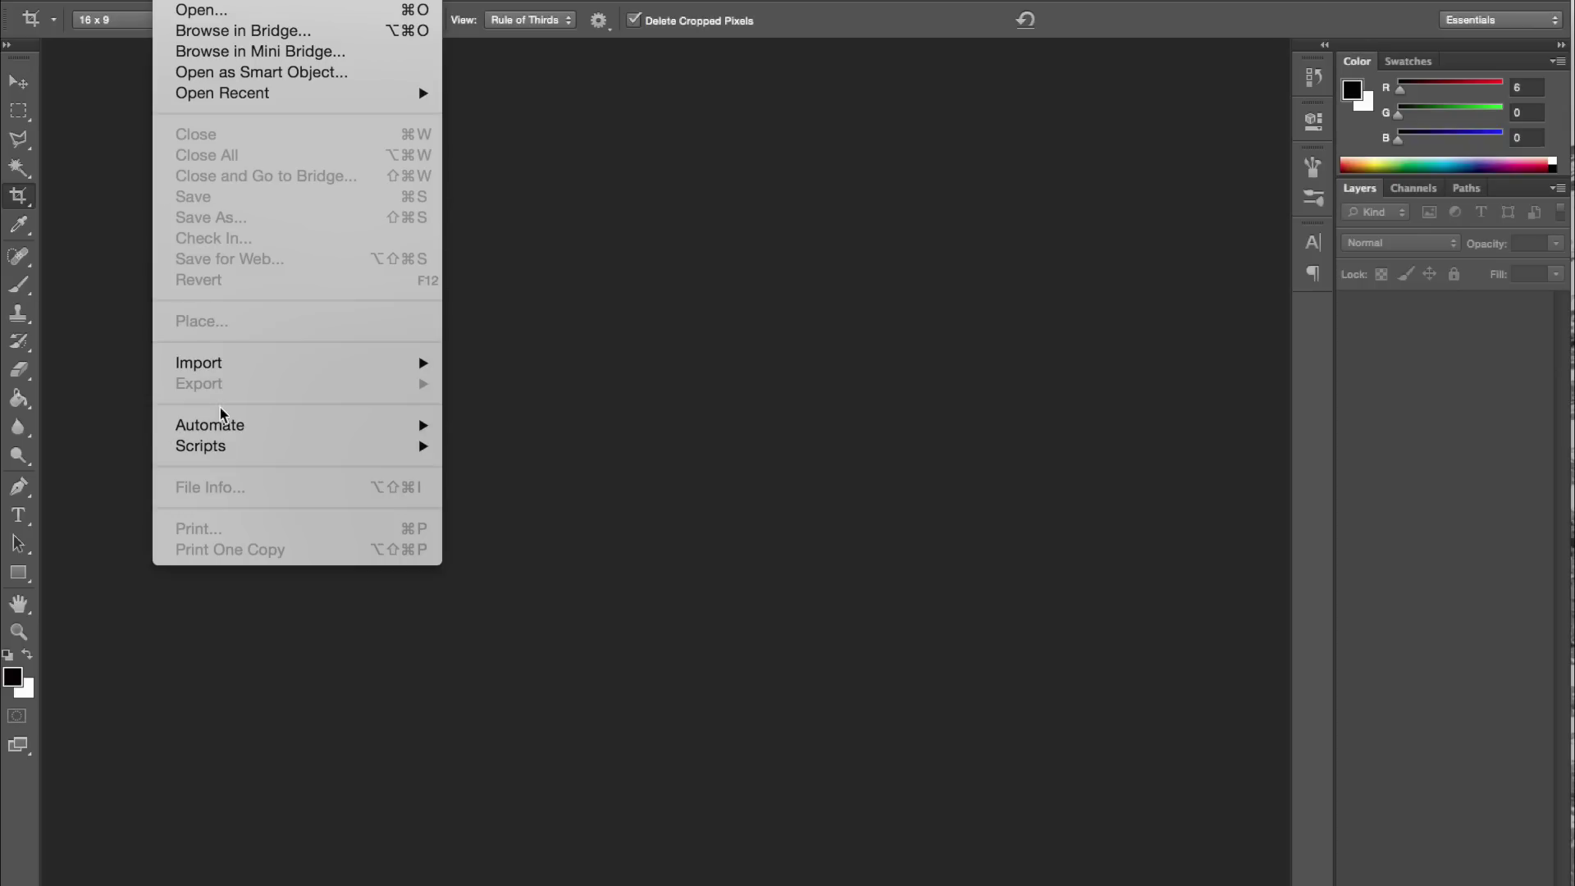
mouse_move(254, 433)
left_click(533, 758)
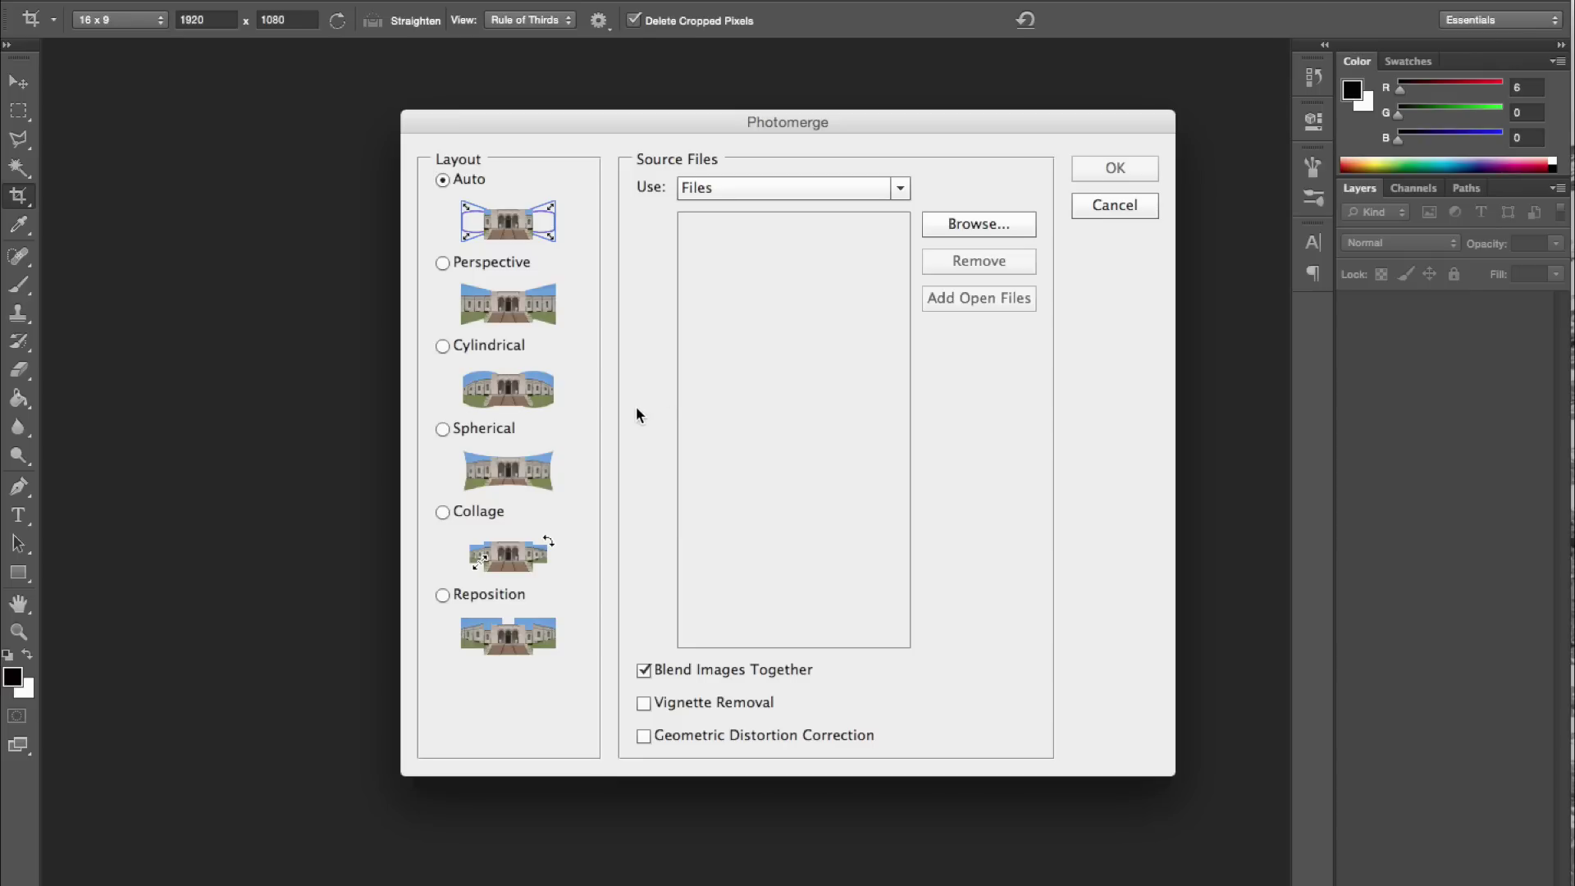
Load all the .tif images from the Tiff folder and merge them with the Auto layout and Blend Images Together
left_click(938, 229)
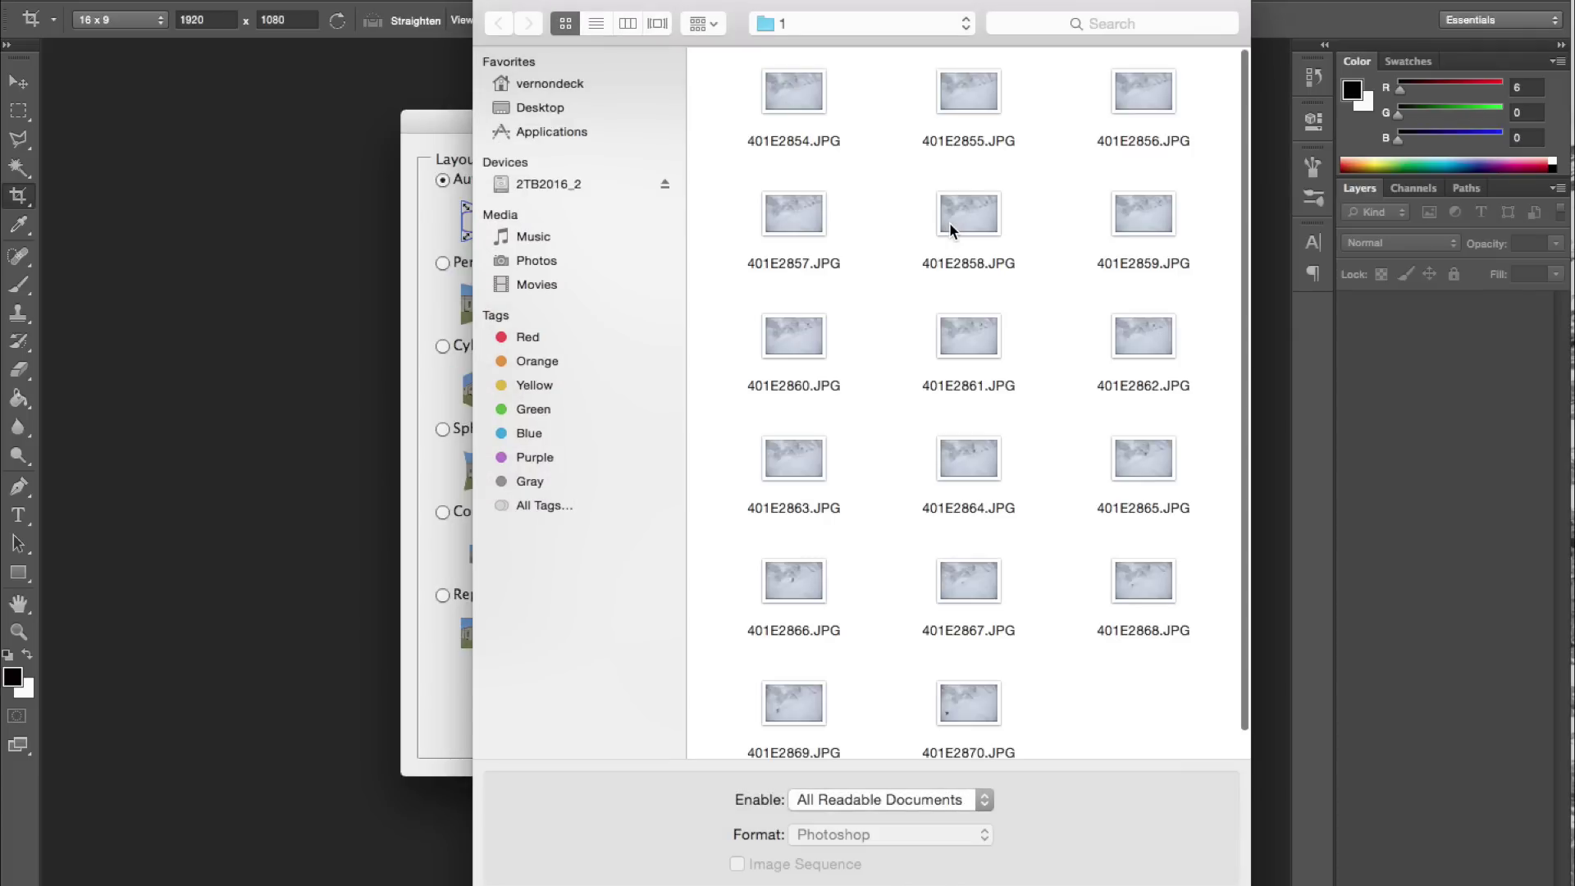
left_click(627, 25)
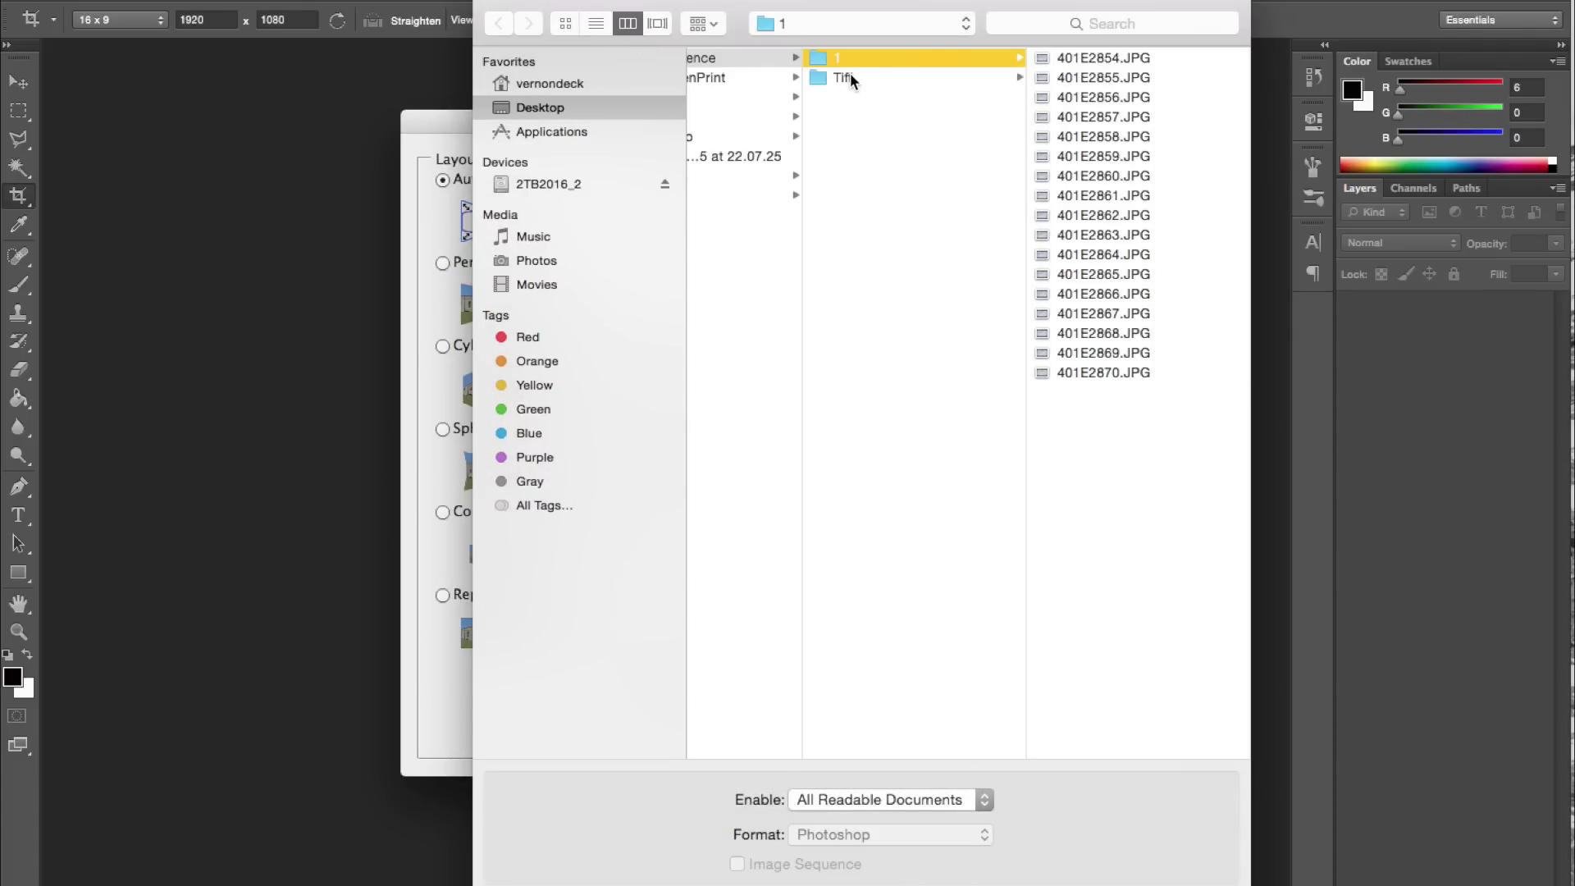
left_click(849, 75)
left_click_drag(1094, 397, 1099, 57)
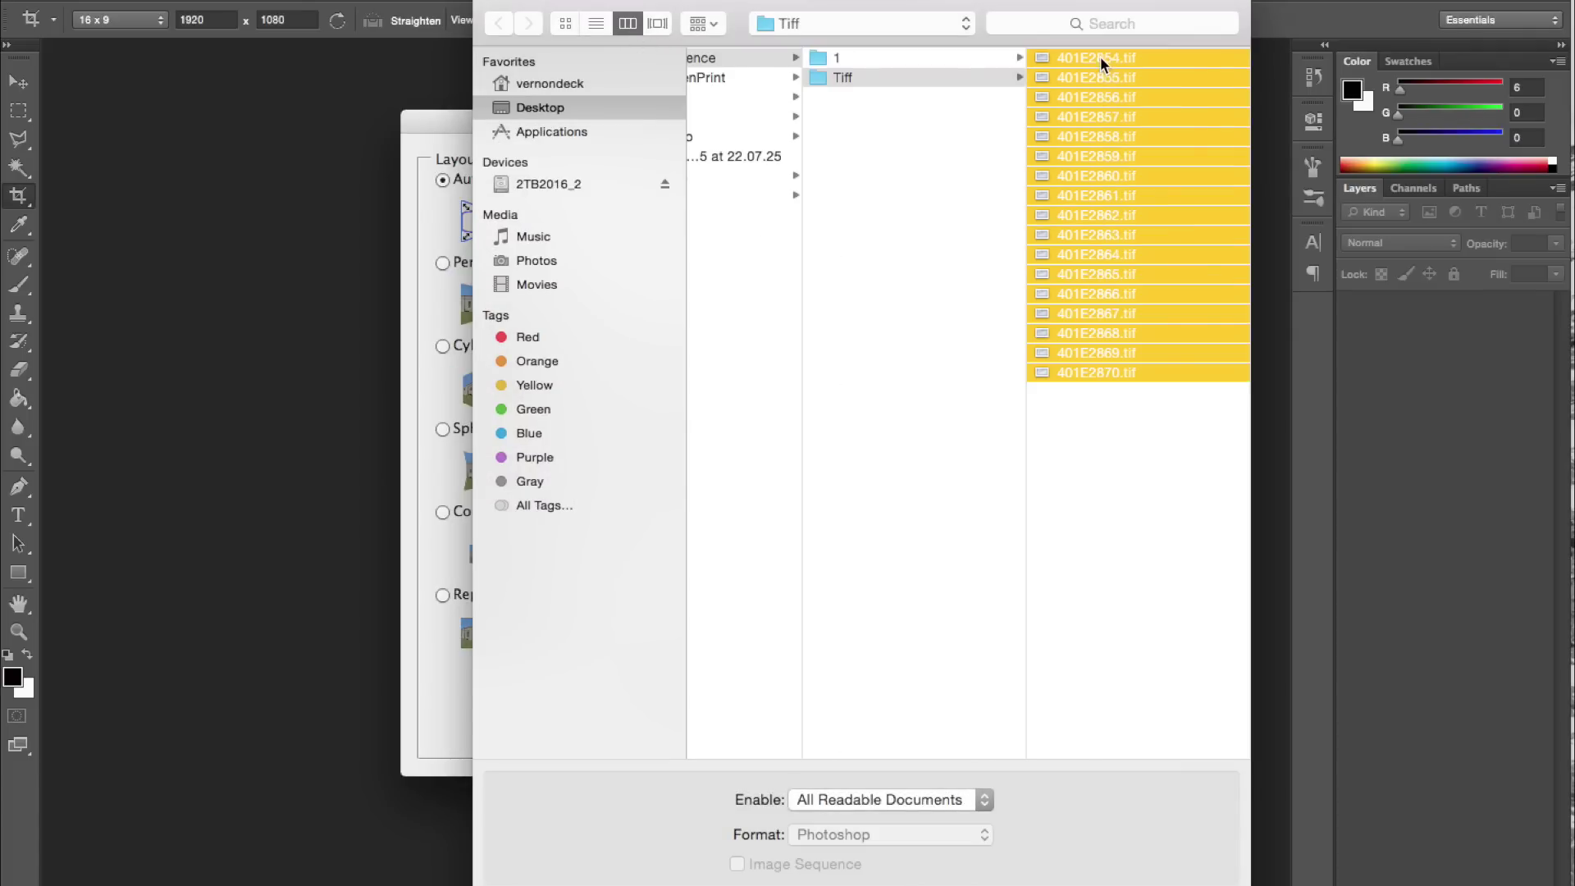
key("Return")
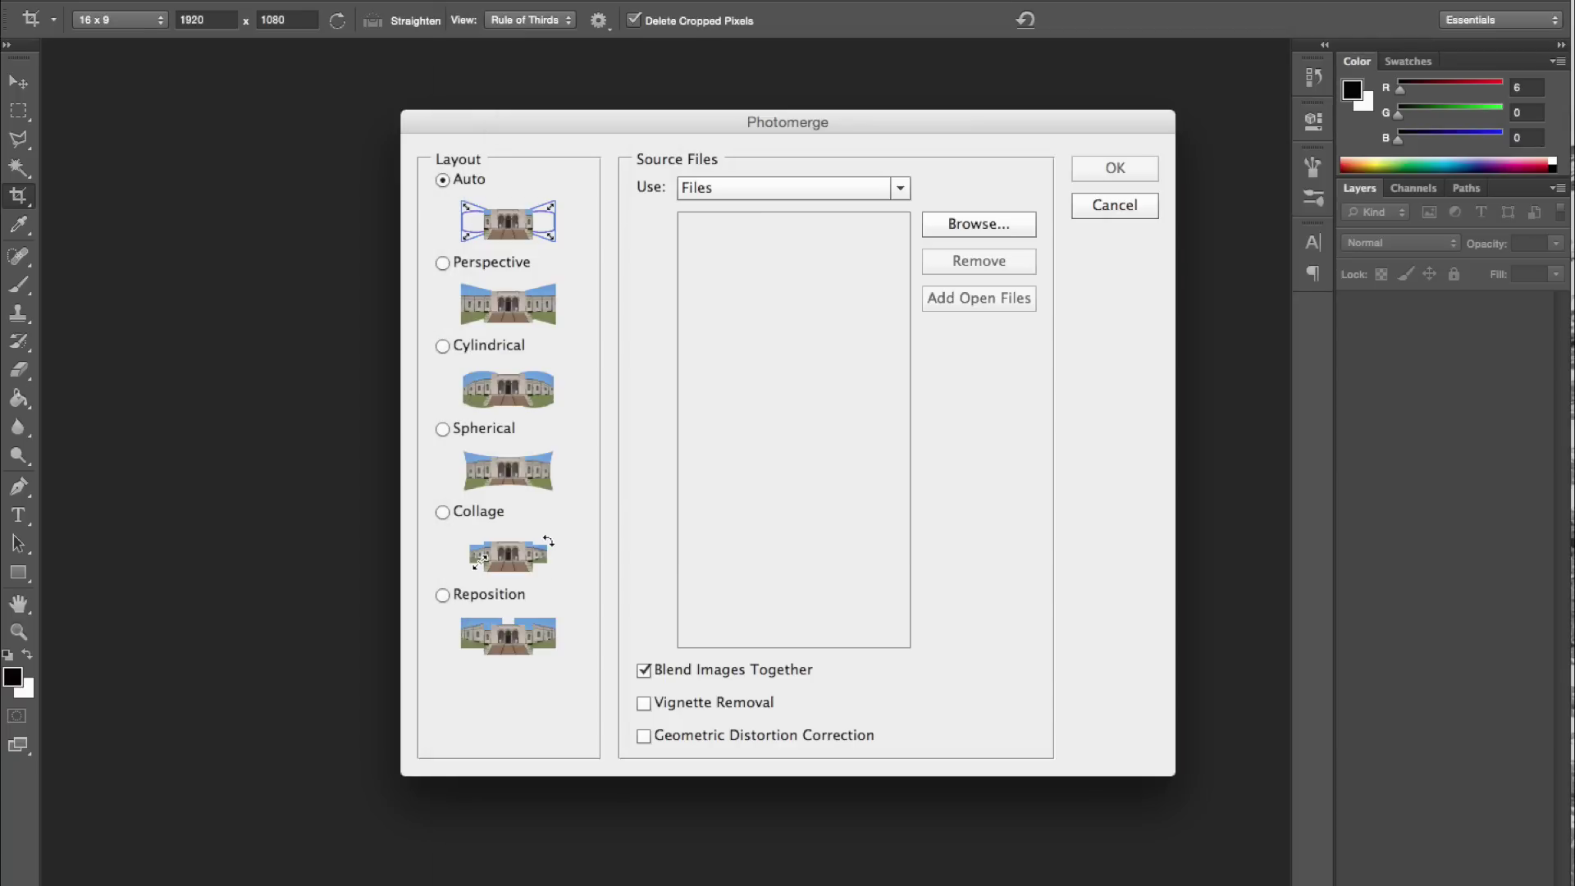
left_click(1092, 172)
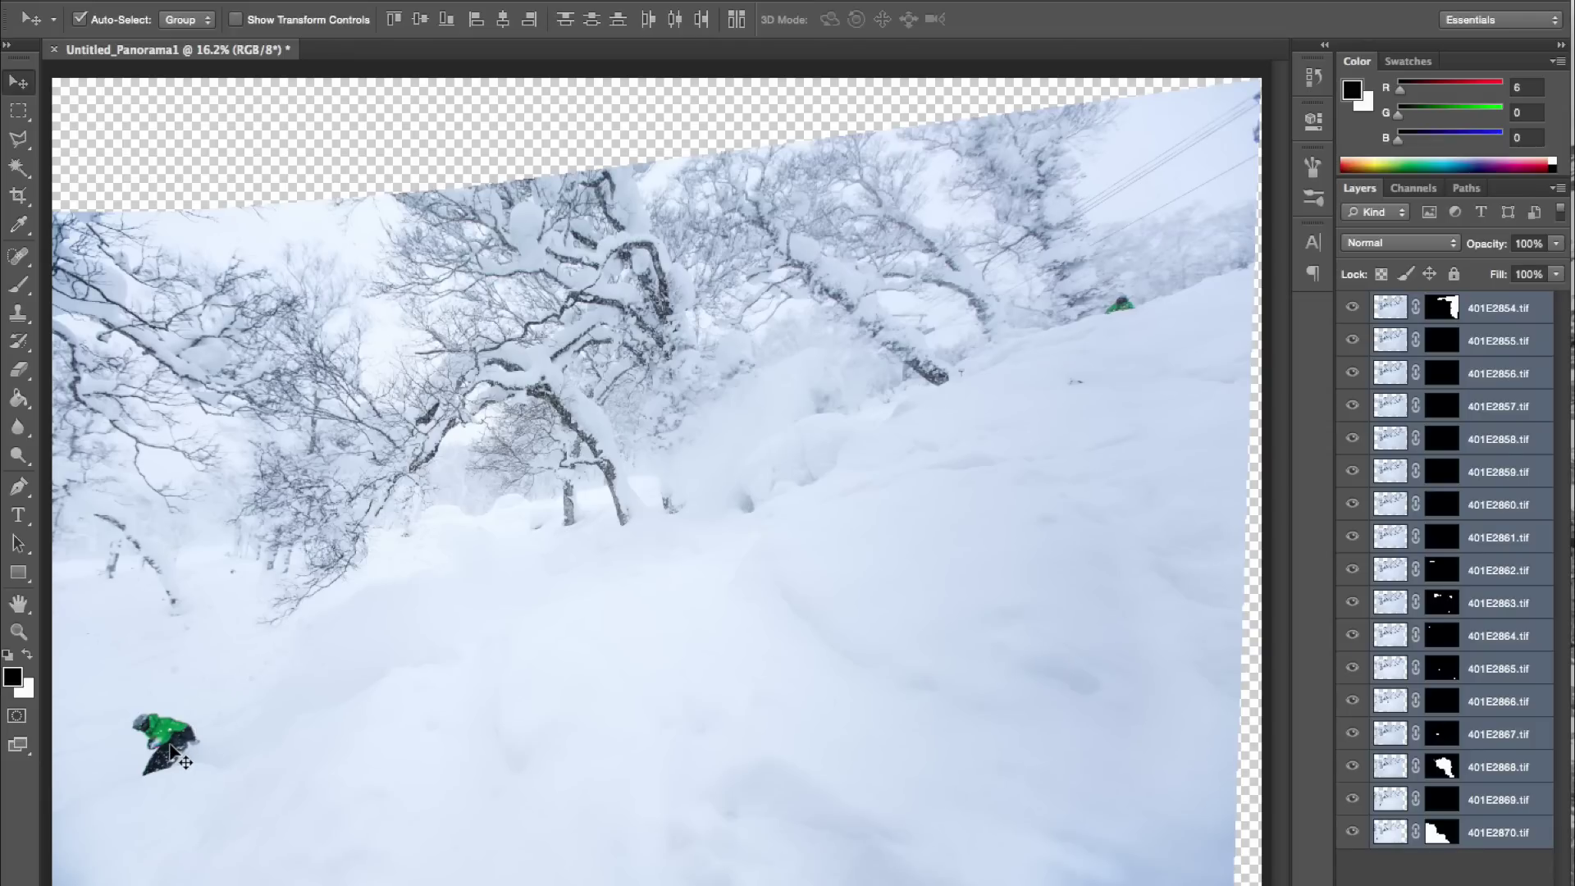
Hide the layers 401E2854.tif through 401E2868.tif and select the layer mask of 401E2869.tif
left_click(1352, 306)
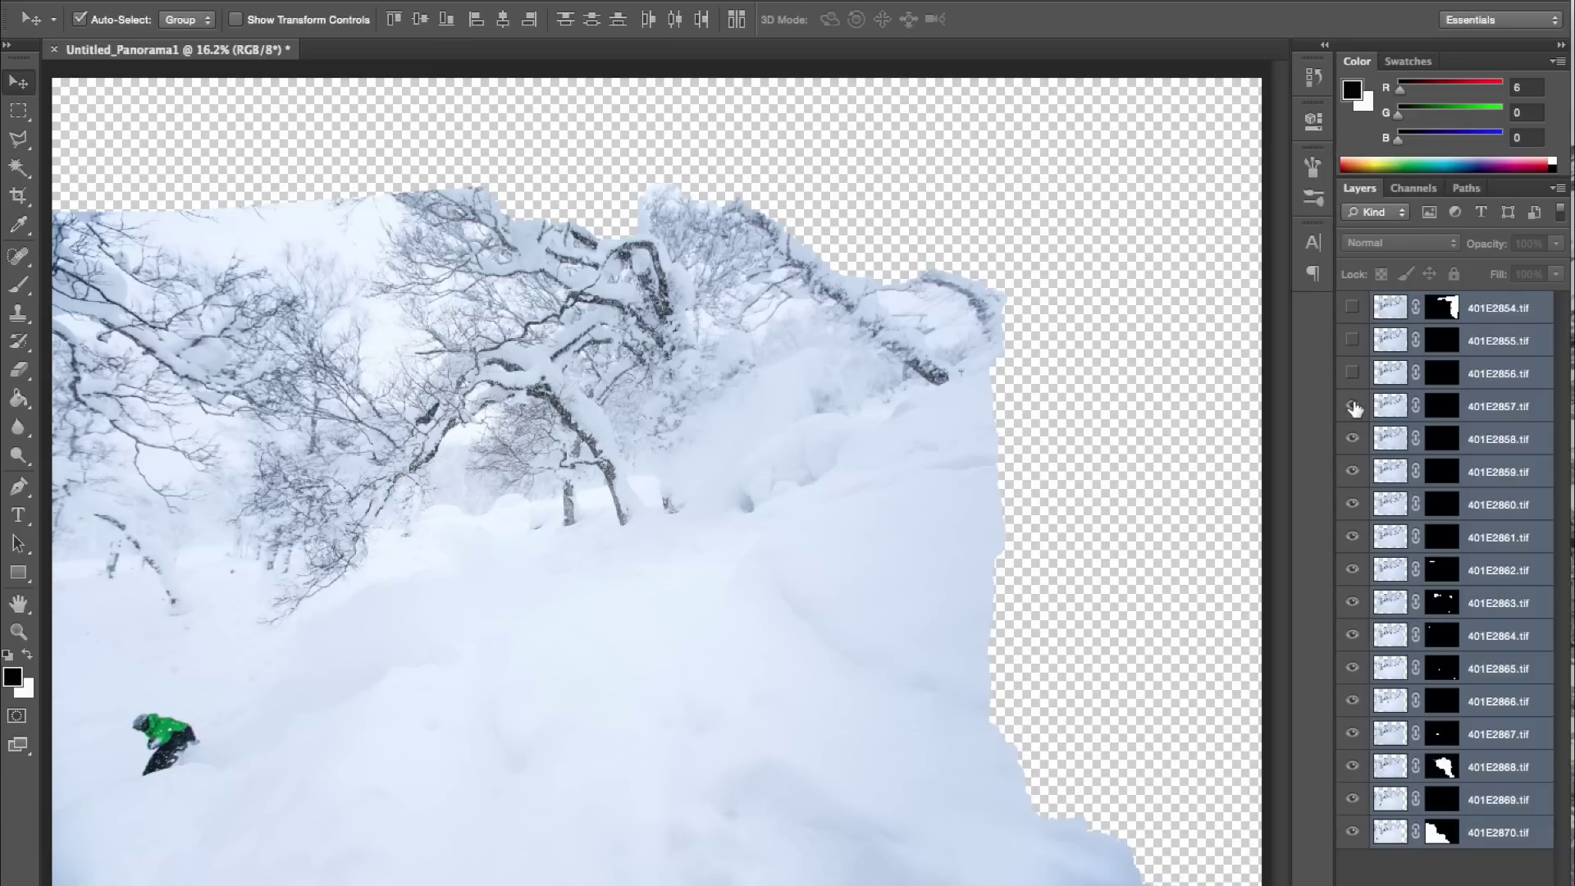
left_click_drag(1352, 500, 1354, 799)
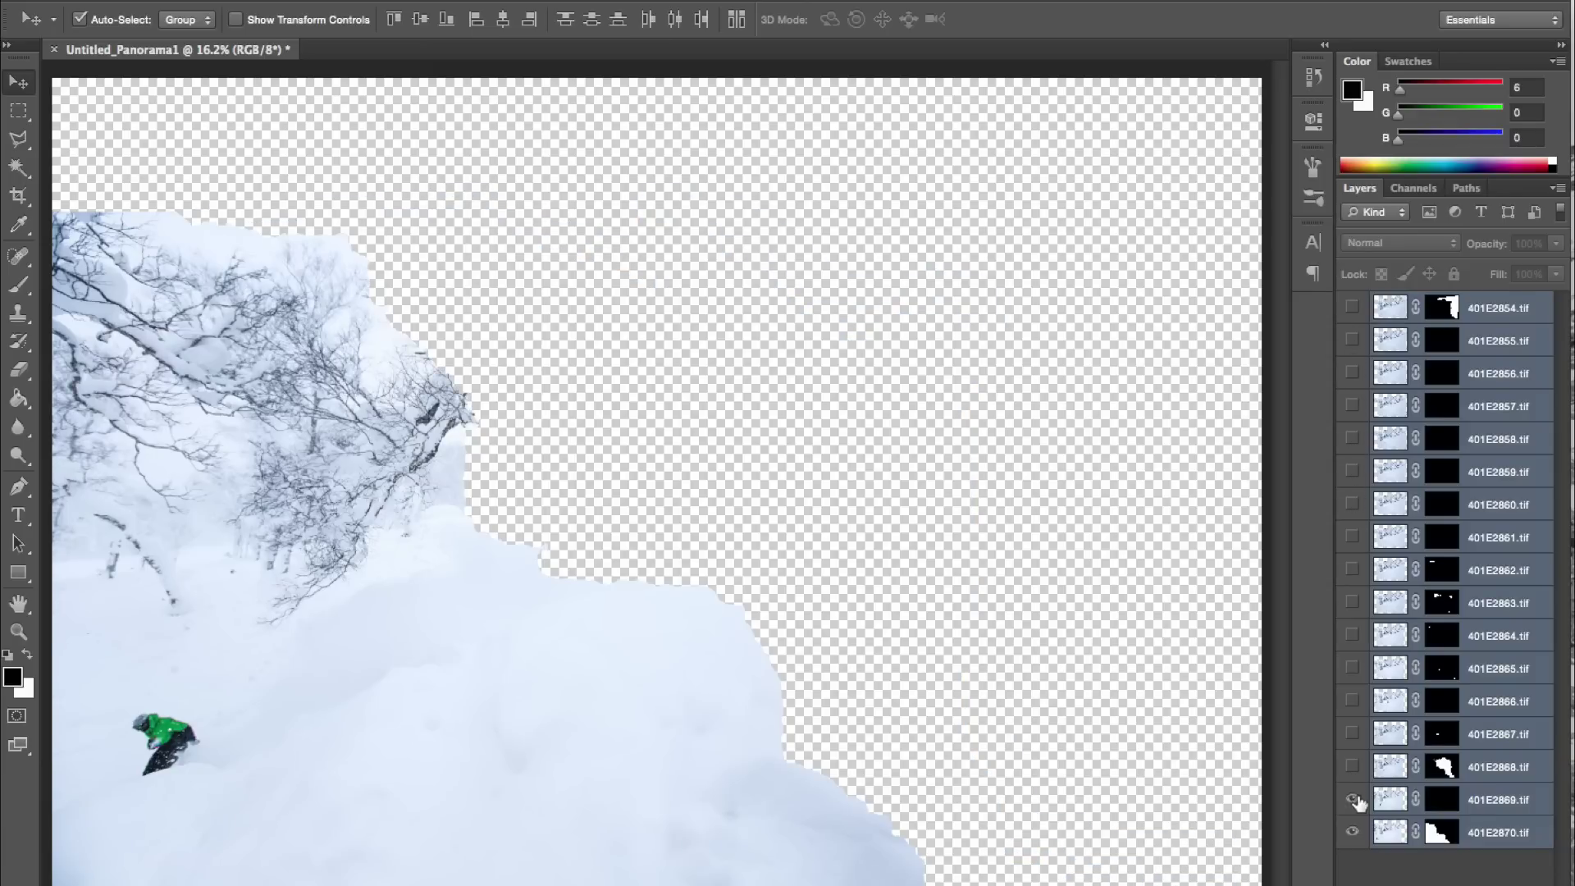
left_click(1440, 800)
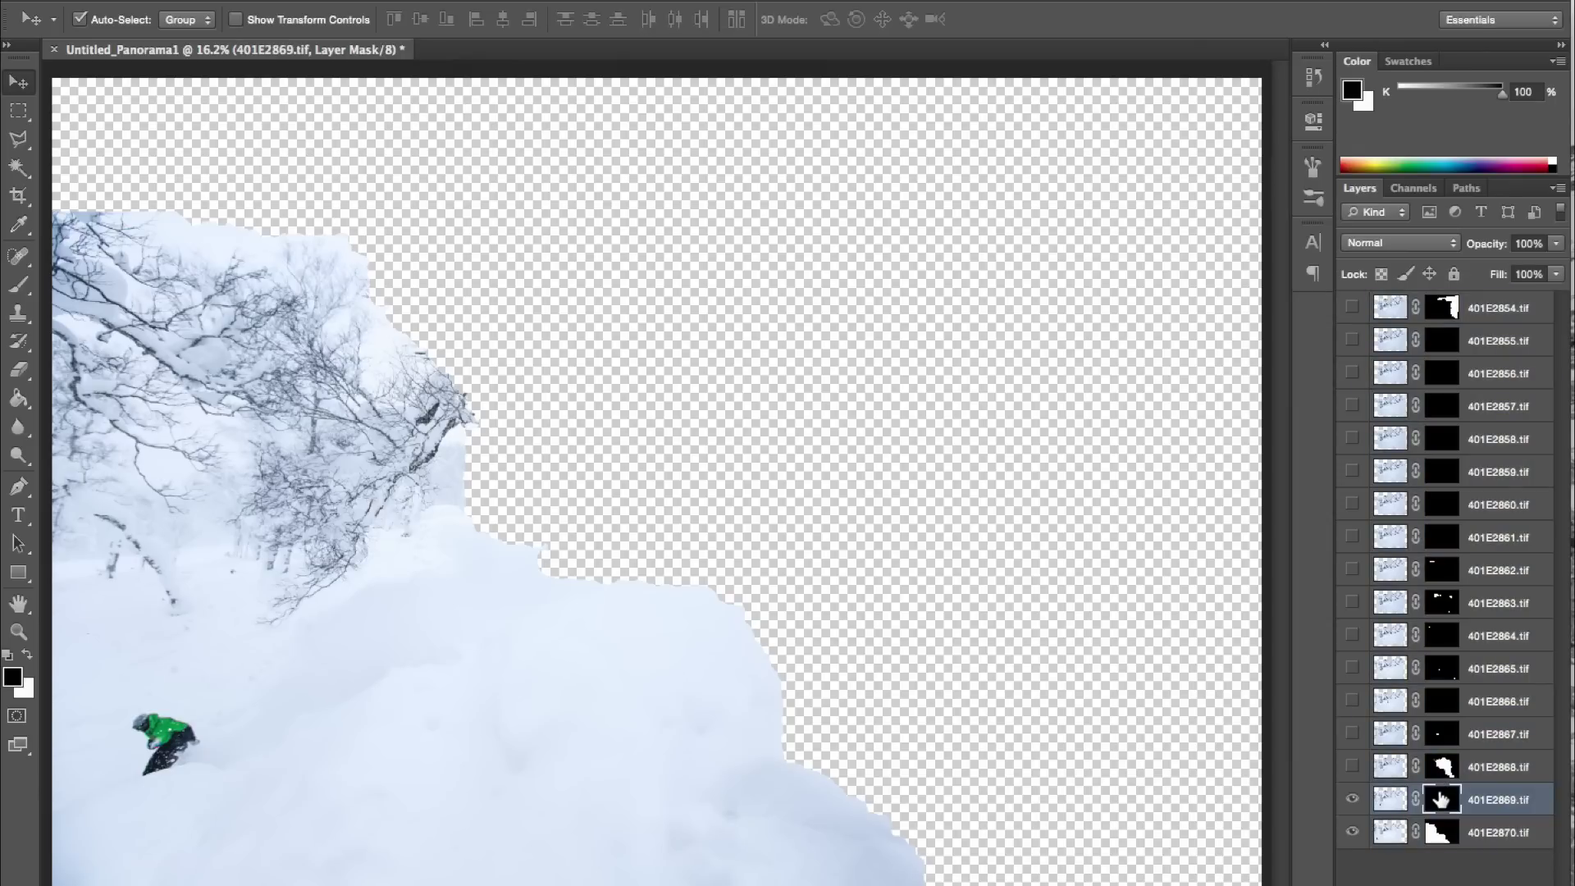
Paint white on the 401E2869.tif mask with a soft 2395 px brush to reveal the trees and slope beyond the bottom layer
left_click(18, 292)
right_click(402, 521)
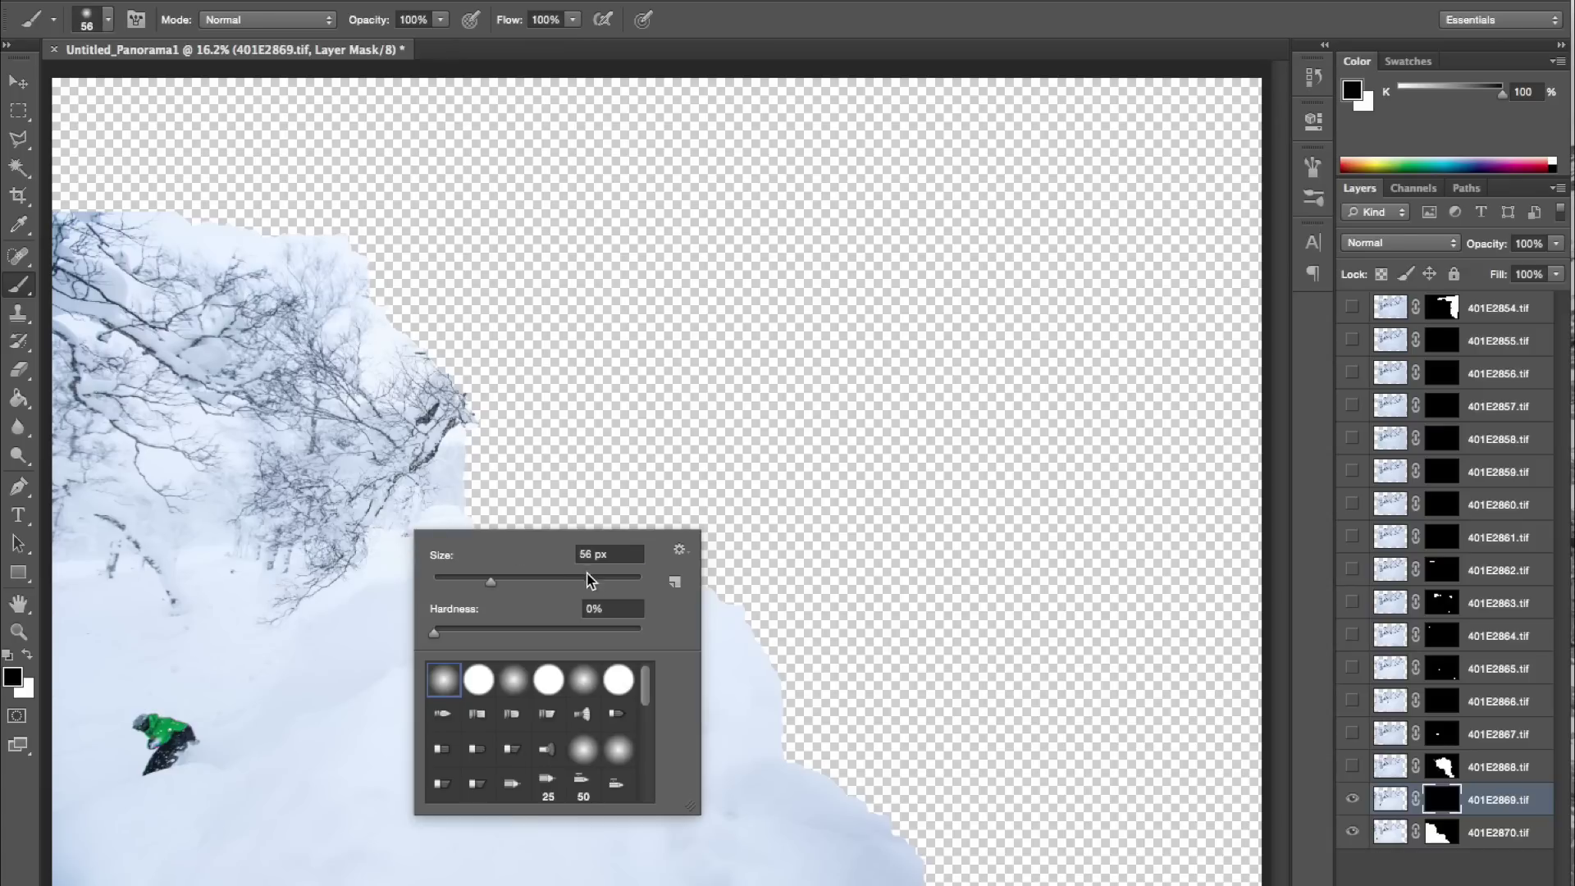
left_click_drag(625, 579, 629, 578)
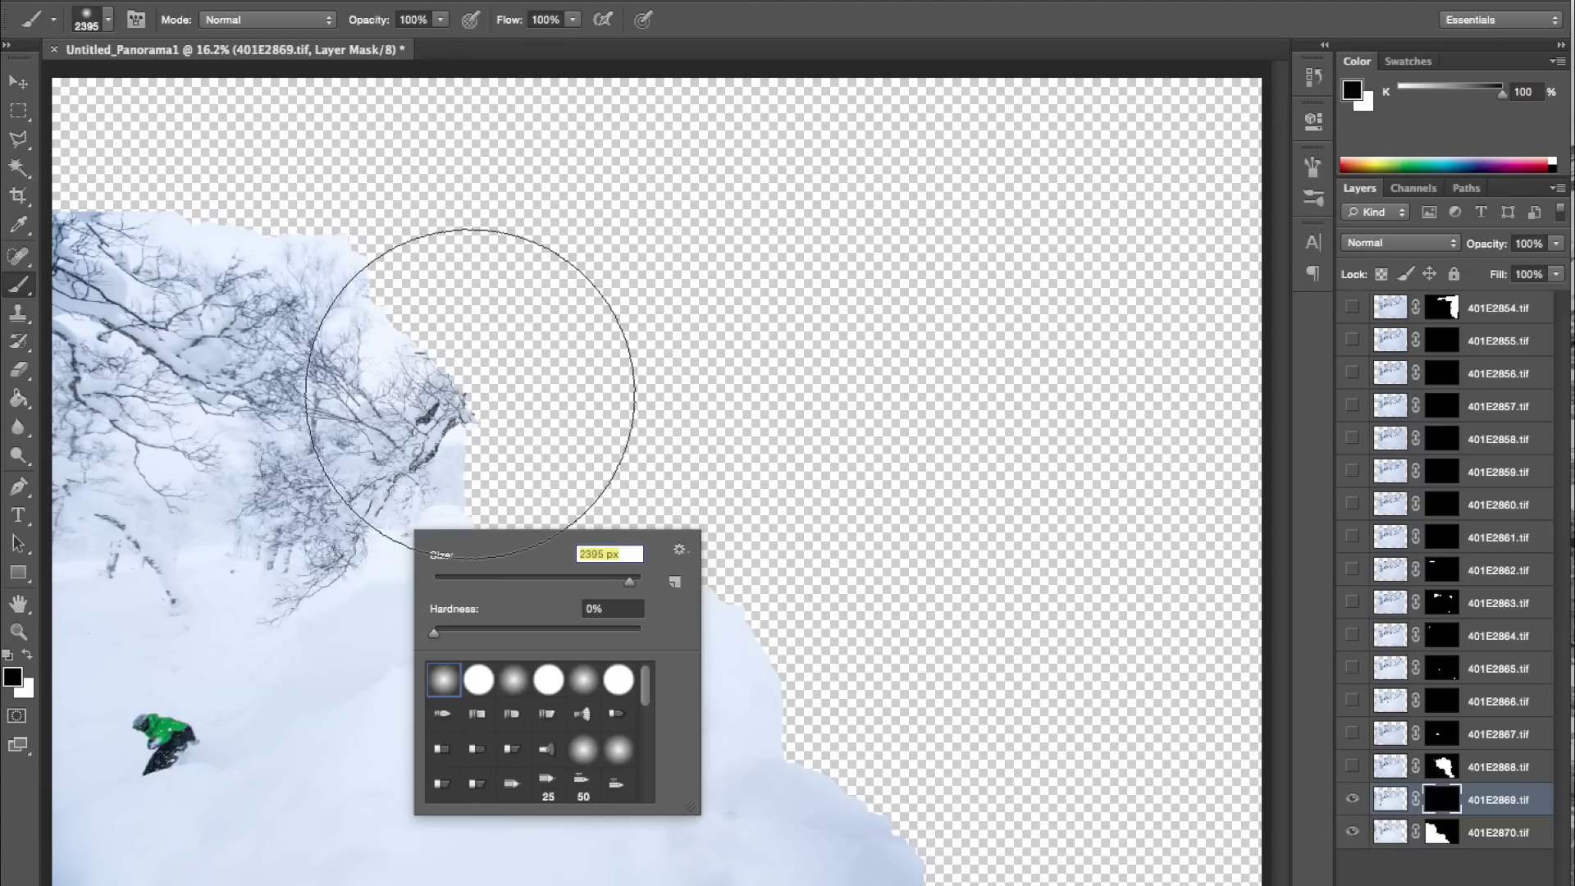
key("Return")
key("x")
mouse_move(513, 386)
left_mouse_down()
mouse_move(565, 547)
mouse_move(580, 455)
mouse_move(621, 482)
mouse_move(419, 272)
mouse_move(280, 224)
mouse_move(788, 235)
mouse_move(870, 535)
mouse_move(937, 275)
mouse_move(995, 427)
mouse_move(1020, 656)
mouse_move(1002, 827)
mouse_move(940, 736)
mouse_move(833, 692)
mouse_move(792, 451)
mouse_move(797, 647)
mouse_move(1011, 240)
left_mouse_up()
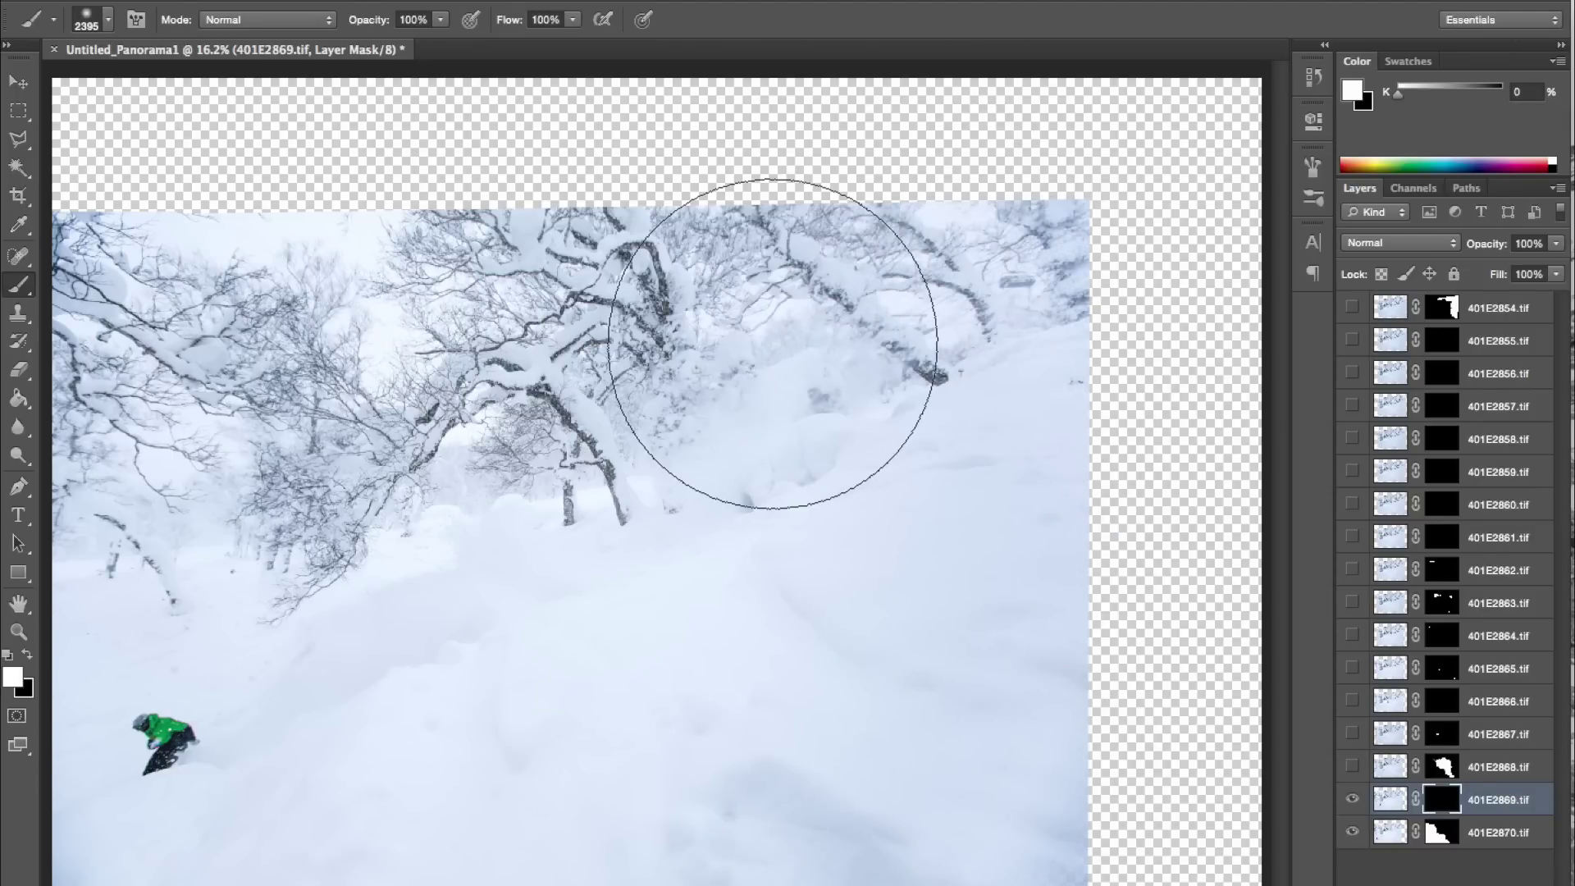
left_click_drag(789, 538, 647, 500)
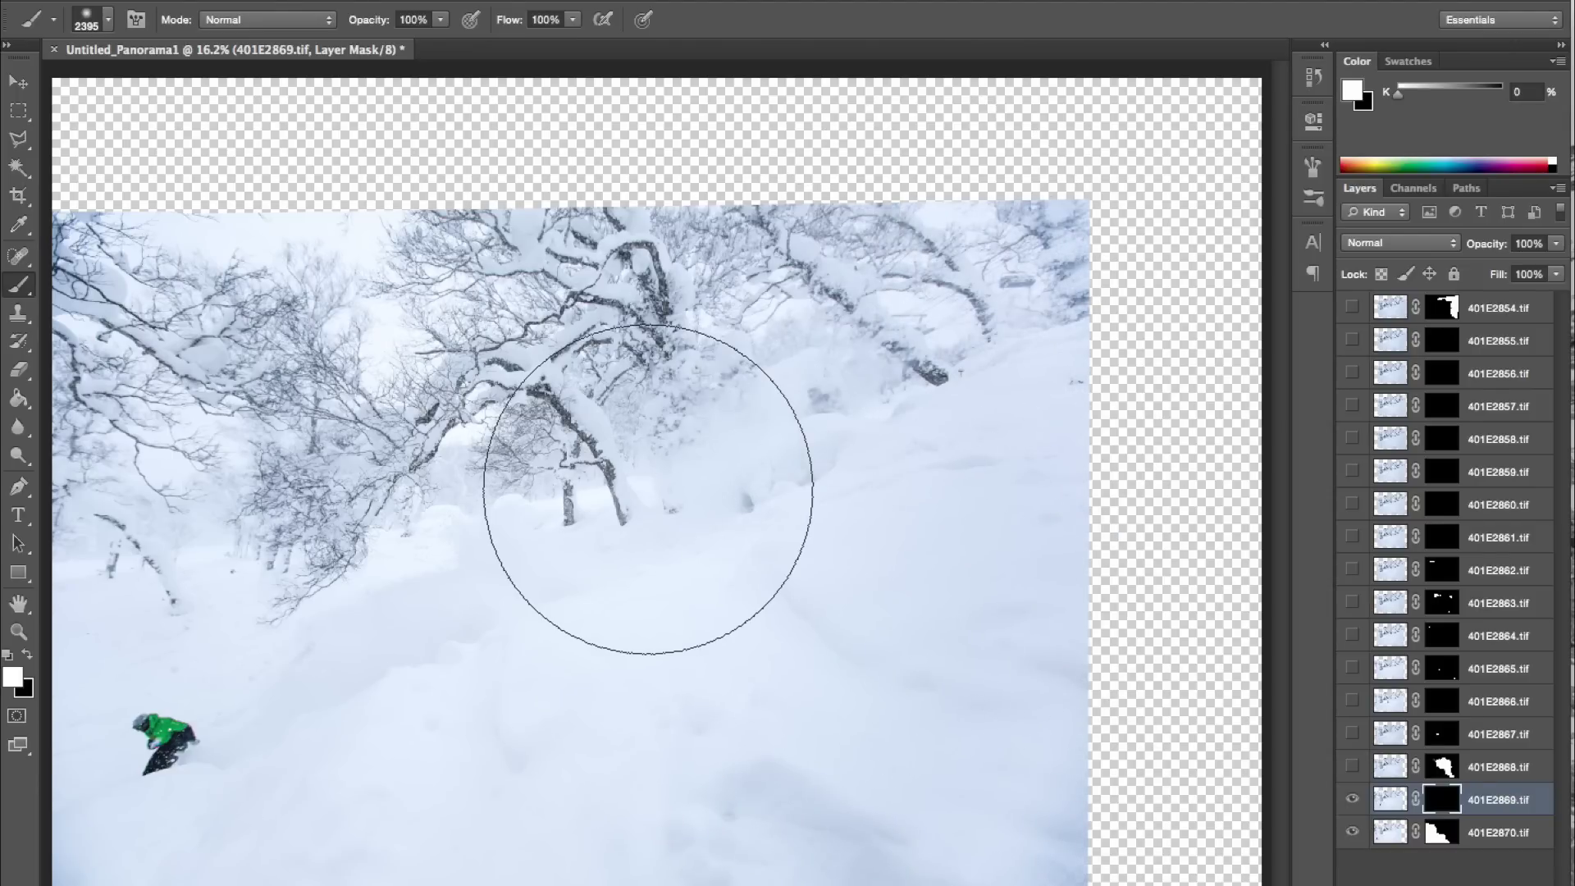
Paint white on the 401E2869.tif mask with a soft 92 px brush to reveal the second rider behind the first one
key("z")
left_click(168, 785)
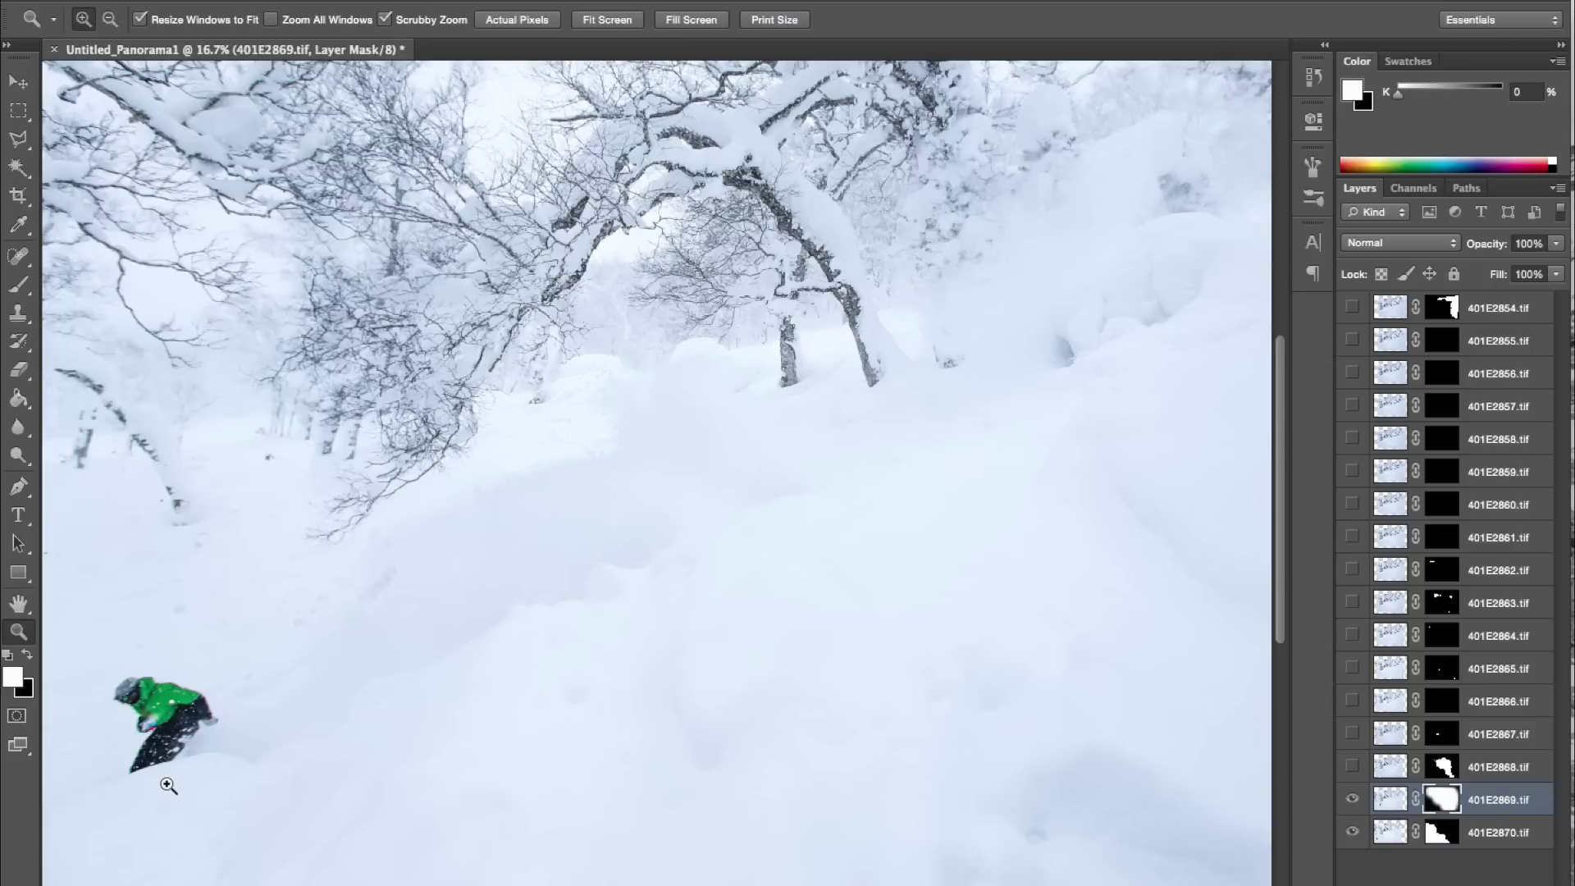
left_click(168, 785)
left_click(168, 785)
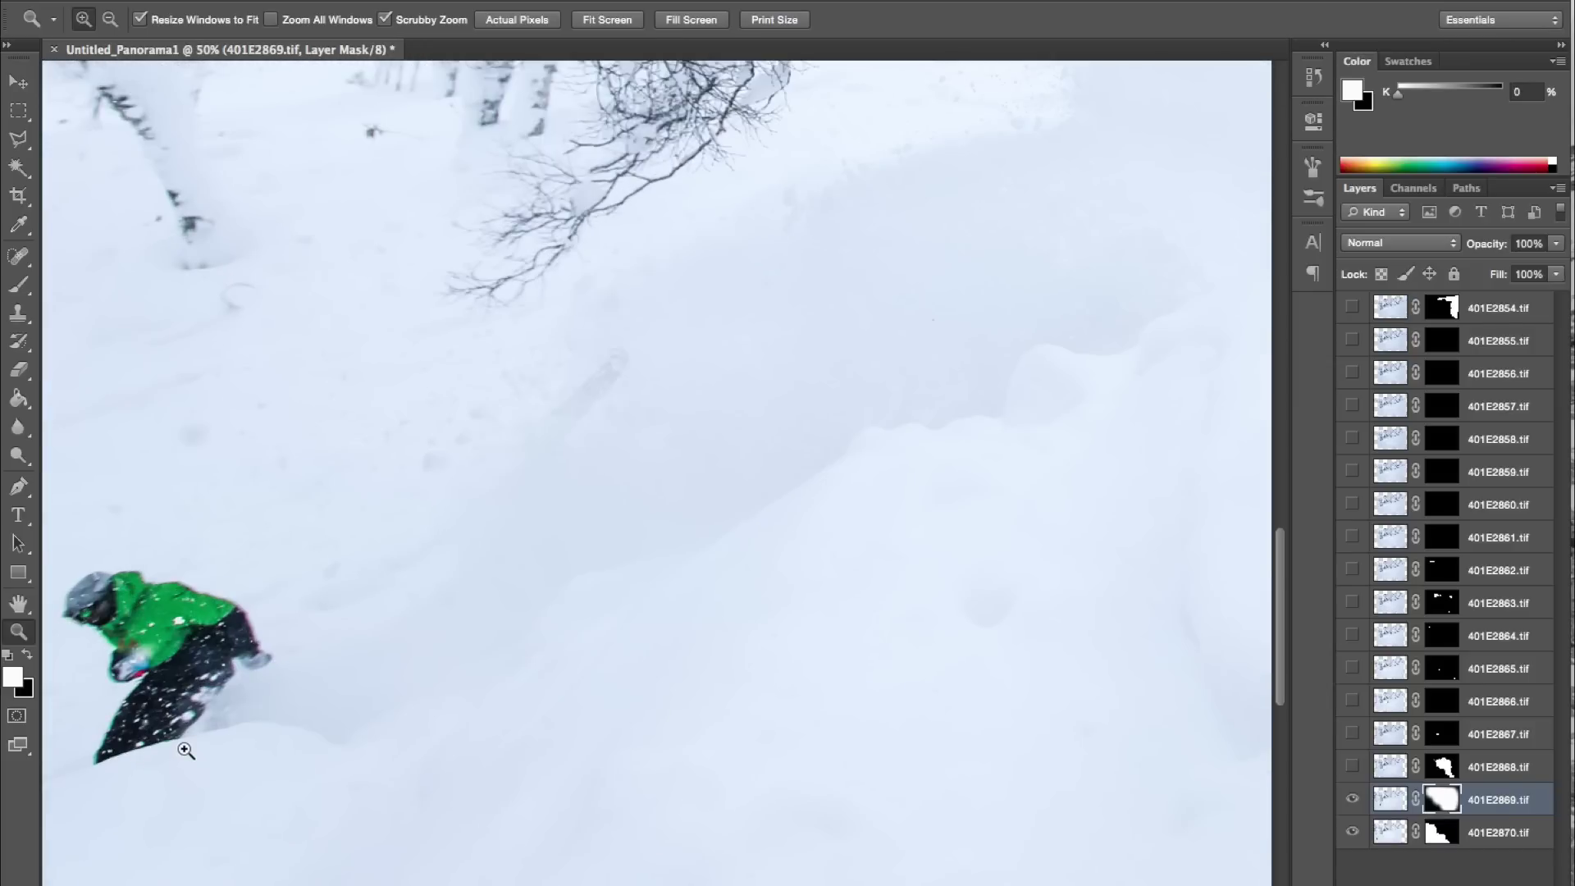
left_click(185, 751, "alt")
left_click(18, 284)
right_click(448, 533)
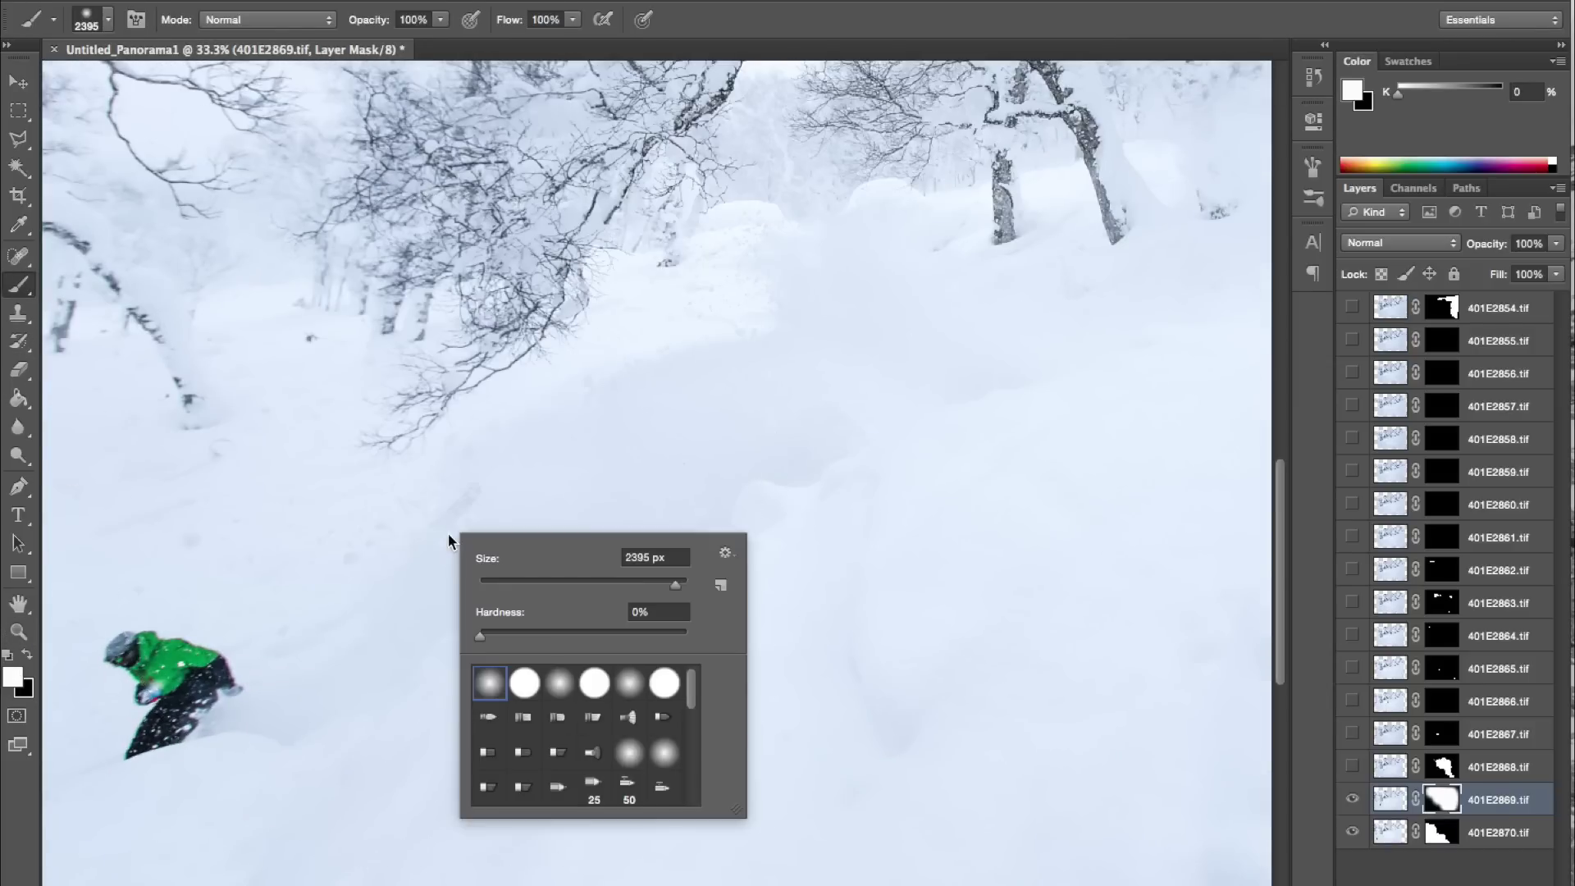
left_click(533, 581)
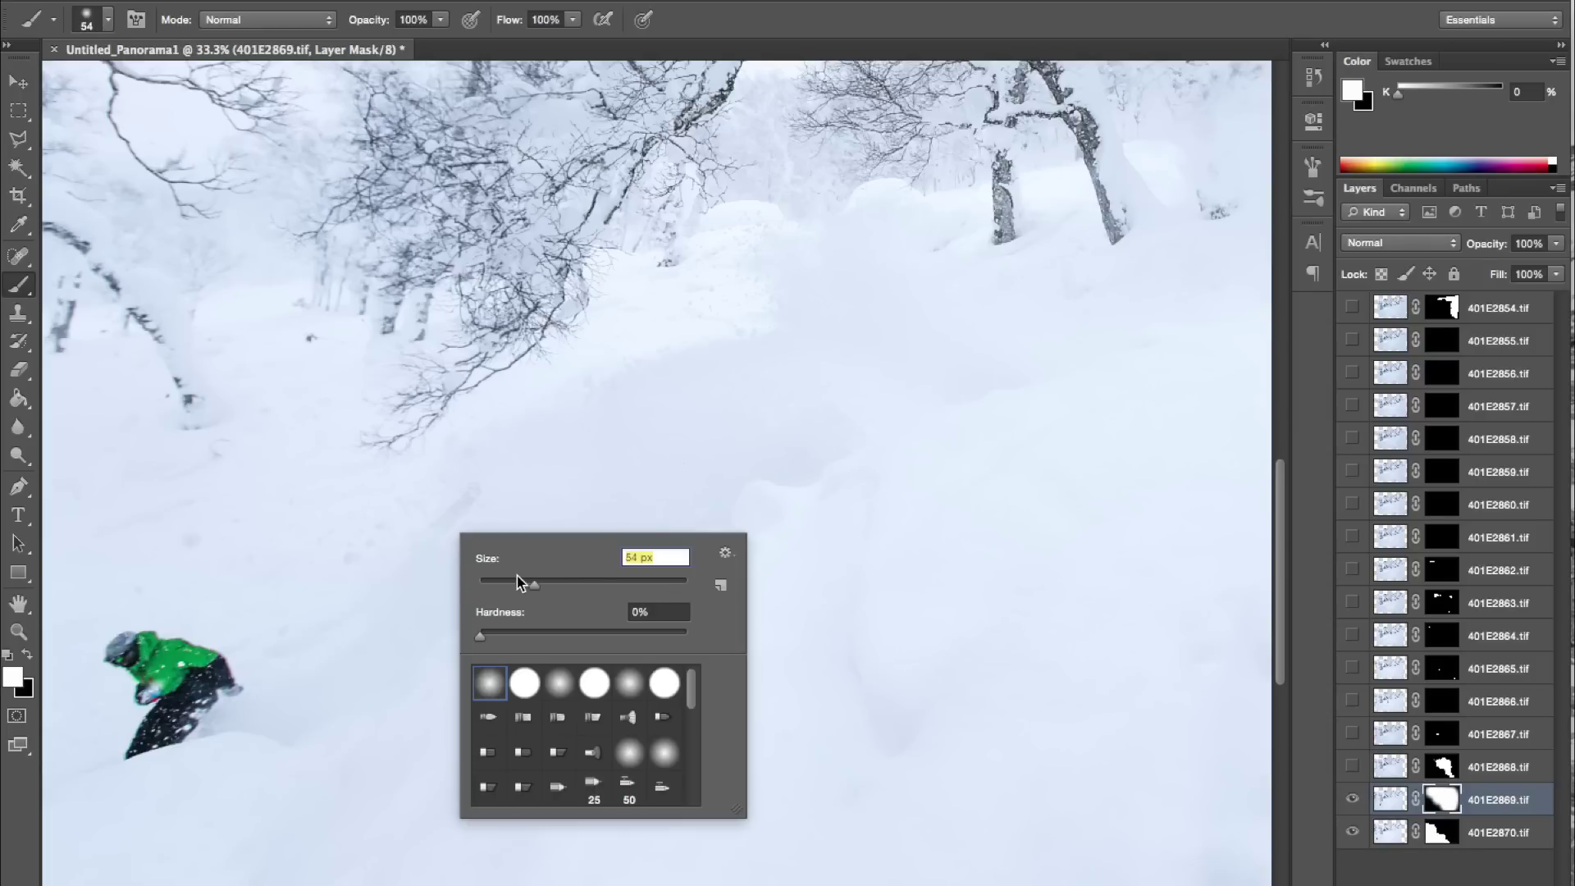
left_click(572, 580)
key("Return")
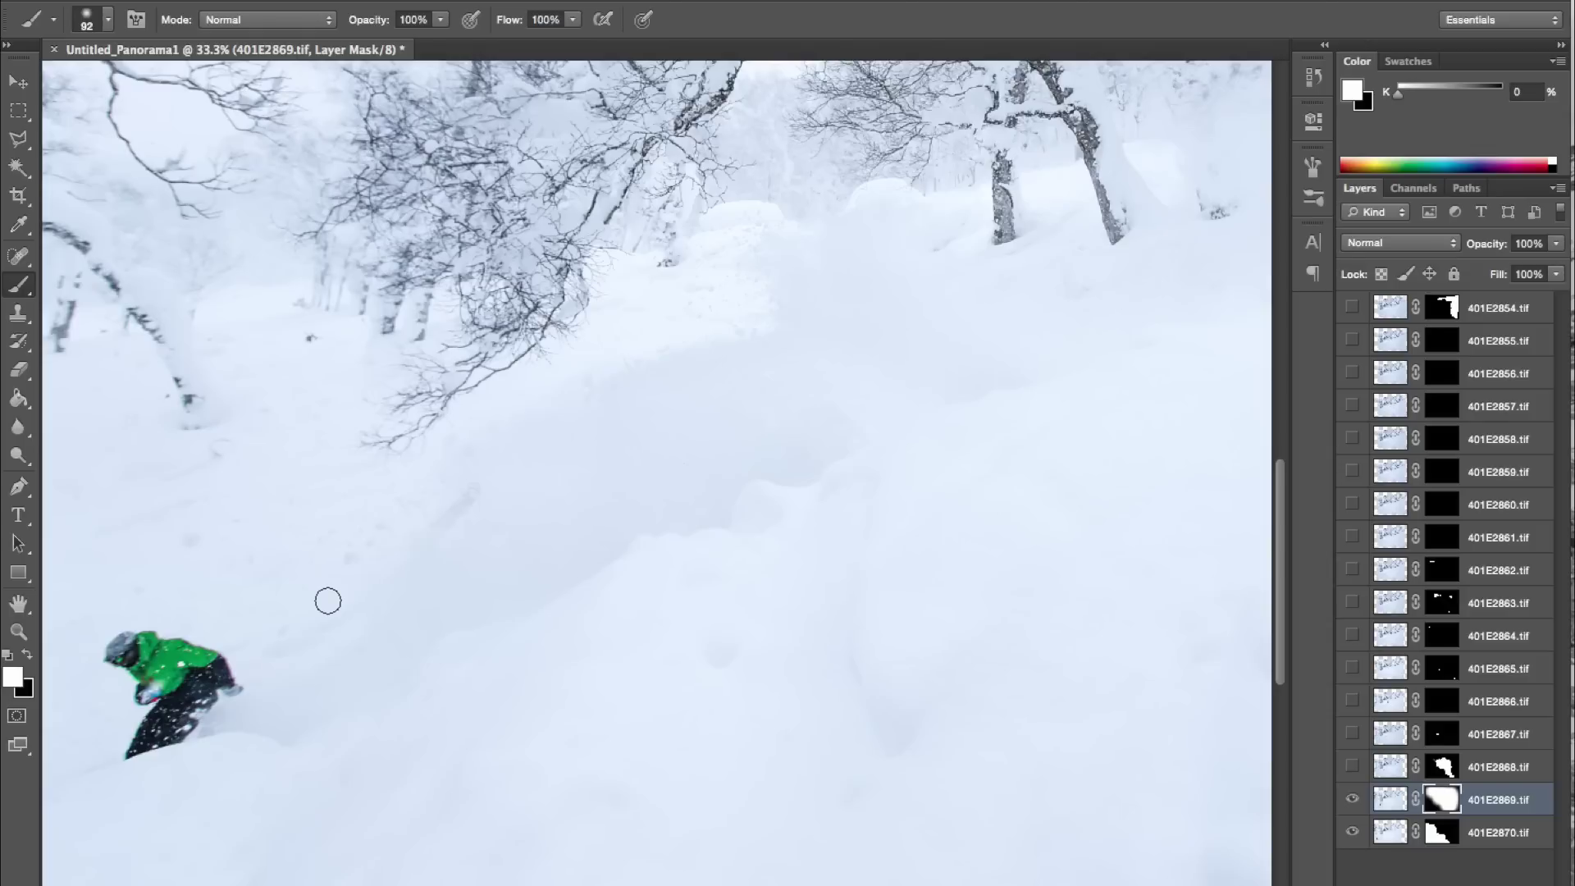
key("x")
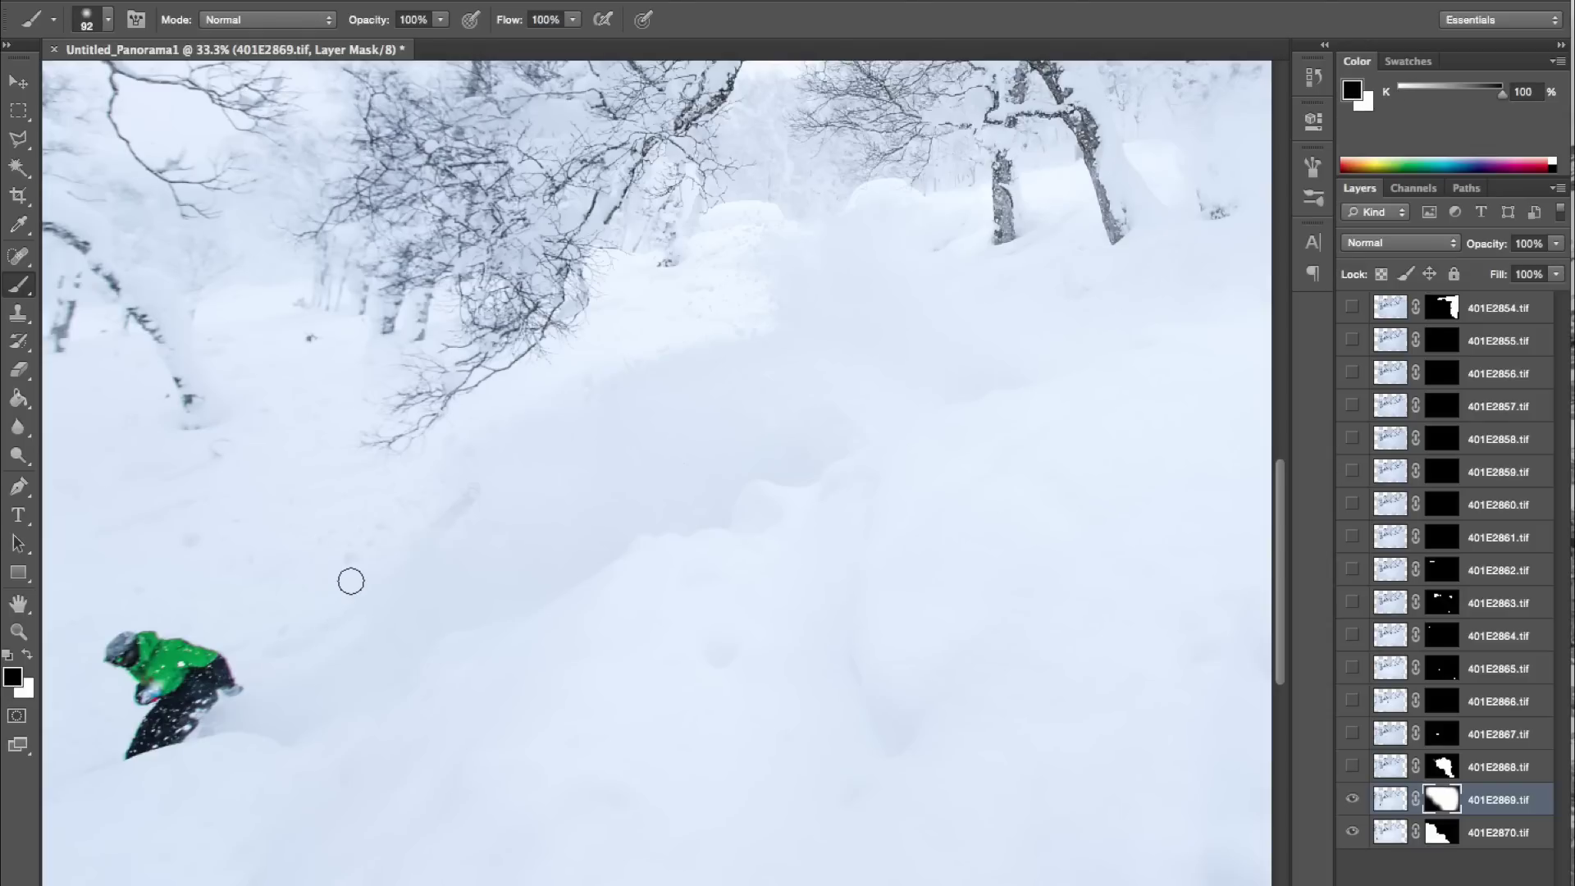
key("x")
mouse_move(351, 582)
left_mouse_down()
mouse_move(378, 511)
mouse_move(398, 555)
mouse_move(401, 511)
mouse_move(437, 545)
mouse_move(462, 490)
mouse_move(474, 500)
mouse_move(437, 605)
mouse_move(407, 584)
mouse_move(364, 611)
mouse_move(372, 590)
mouse_move(421, 646)
mouse_move(396, 649)
mouse_move(389, 666)
mouse_move(418, 650)
mouse_move(370, 707)
mouse_move(462, 585)
mouse_move(440, 577)
mouse_move(462, 500)
left_mouse_up()
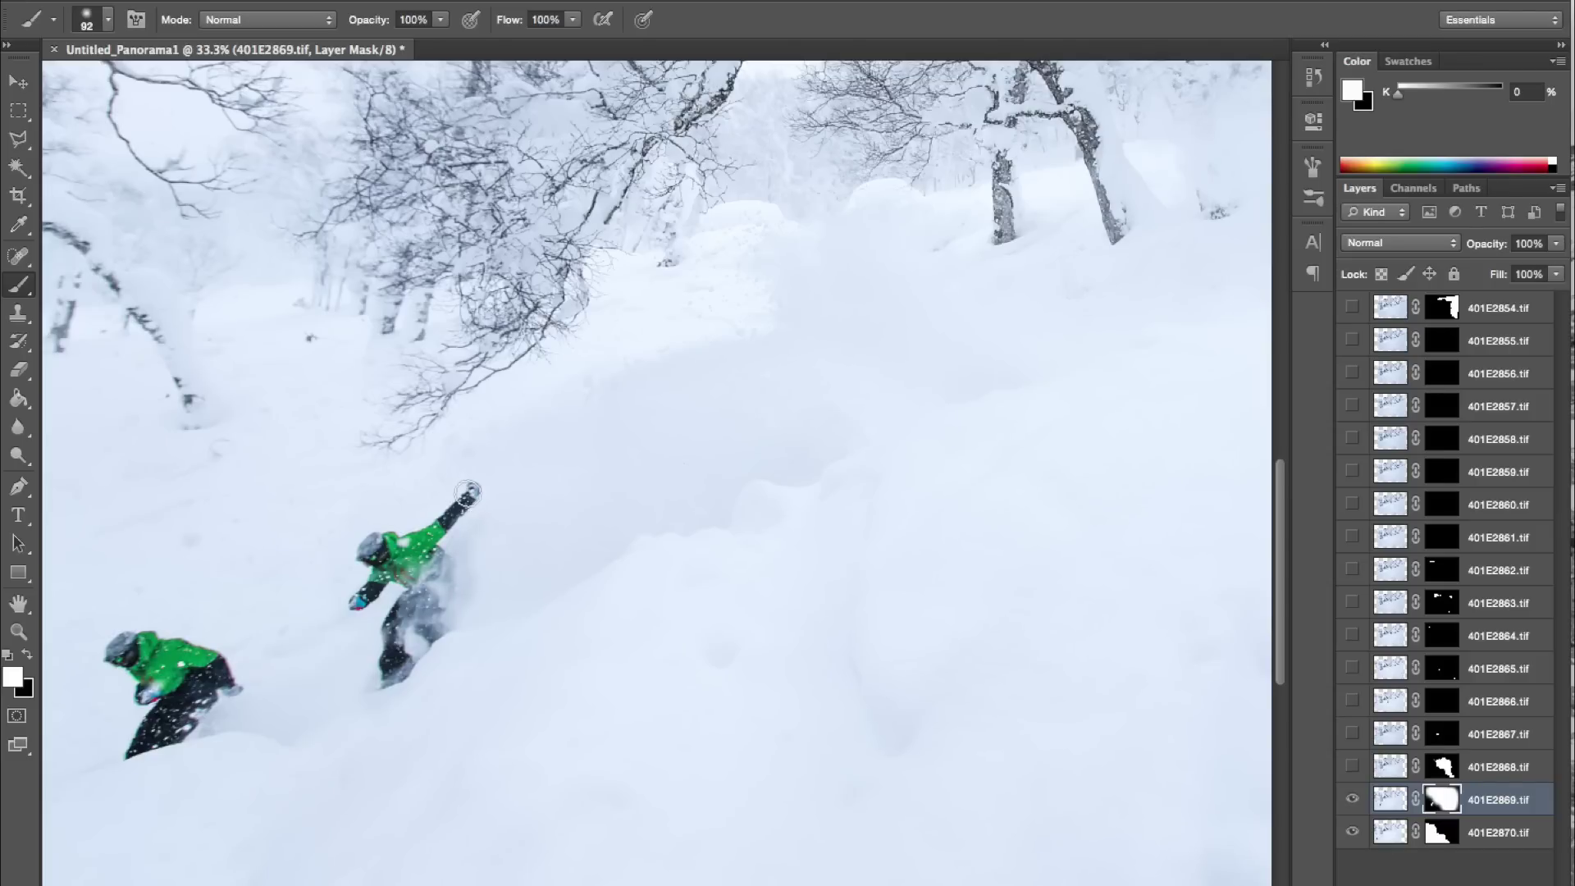
Check how the two revealed riders blend with the snow, both in the overall composite and close up
scroll(468, 493, "down", 3)
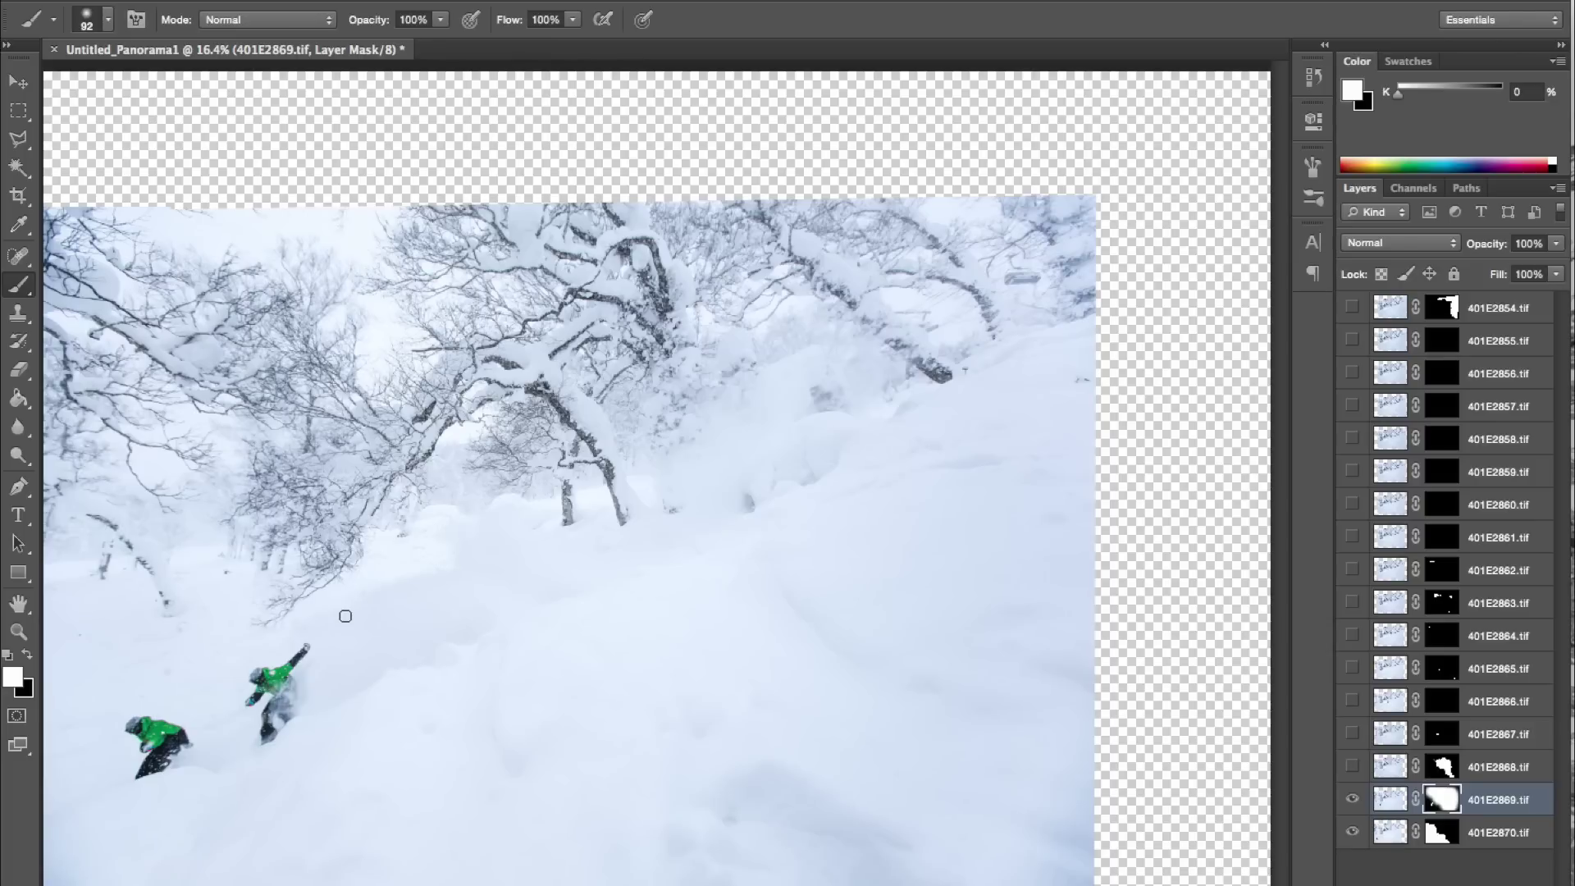
key("z")
left_click(301, 697)
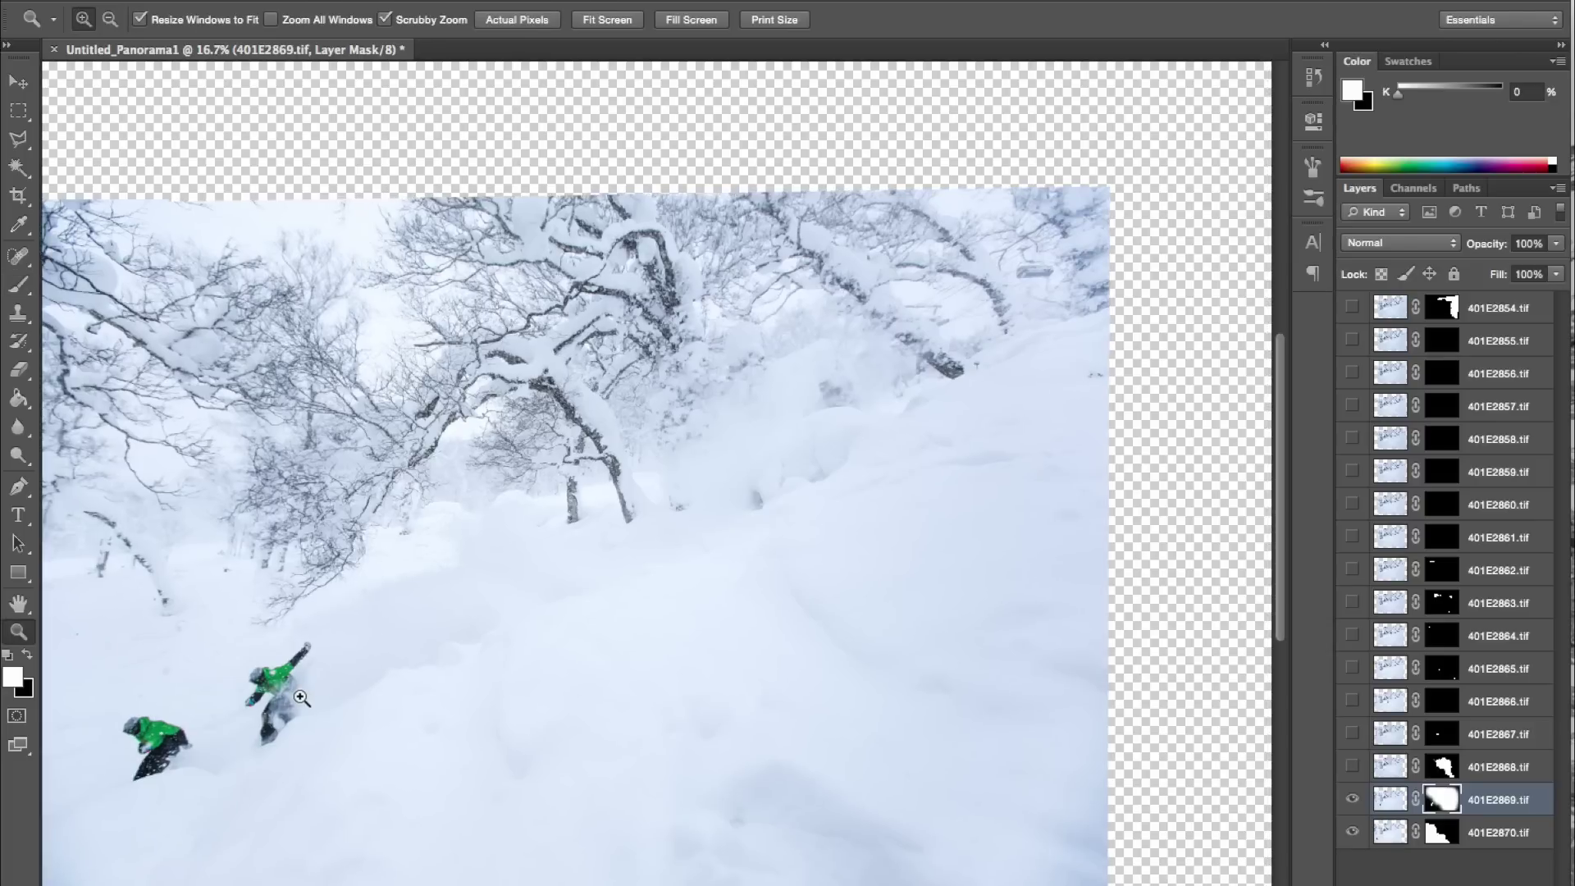
left_click(301, 697)
left_click(301, 697)
left_click(300, 697)
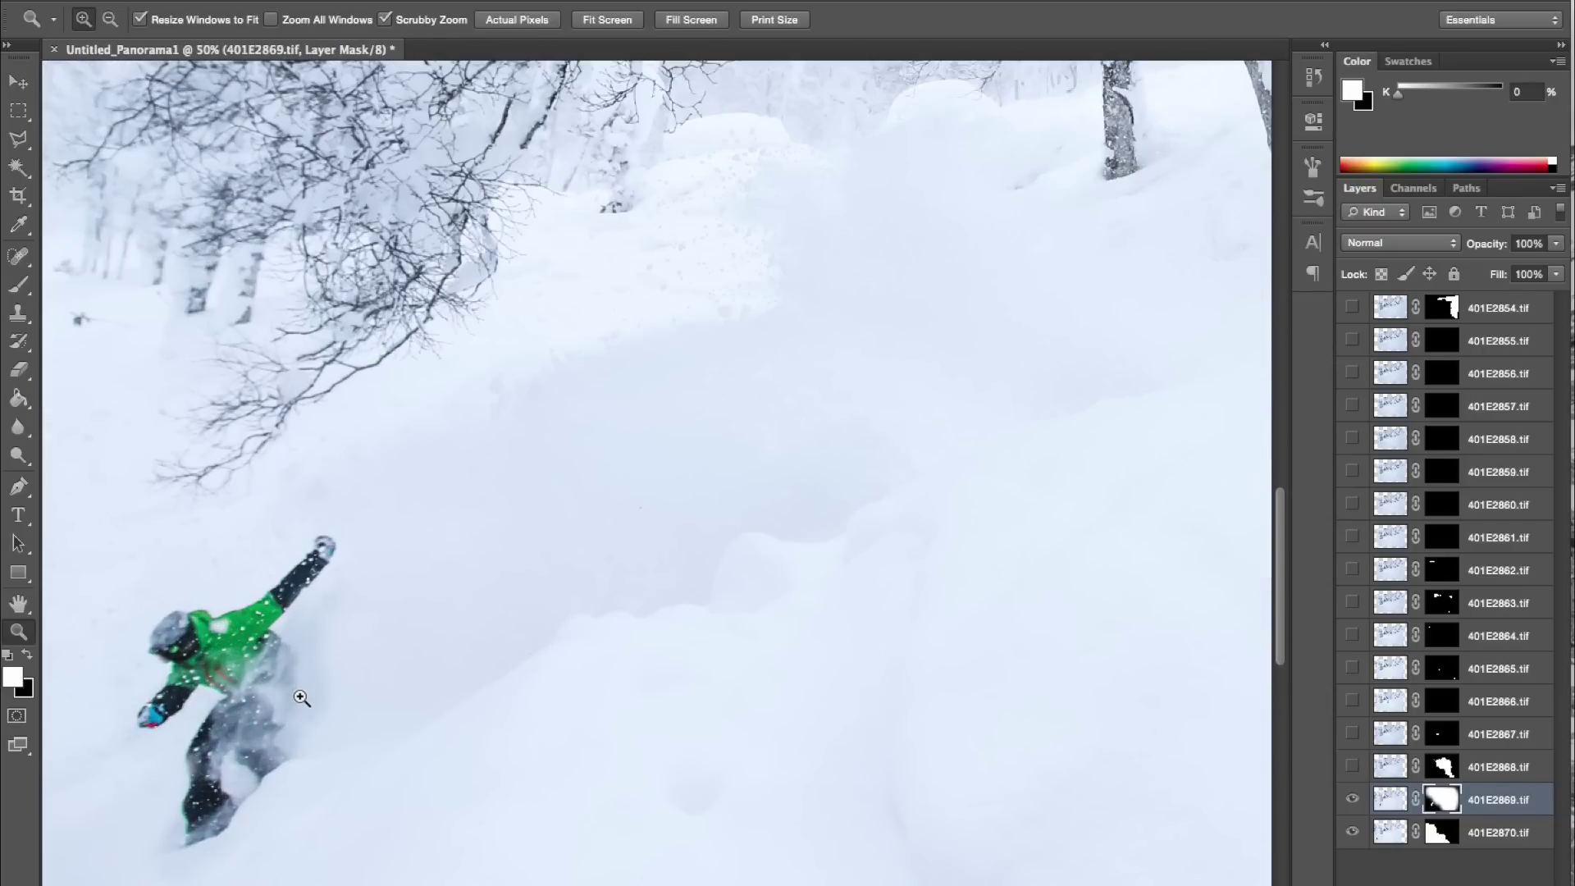
left_click(301, 697, "alt")
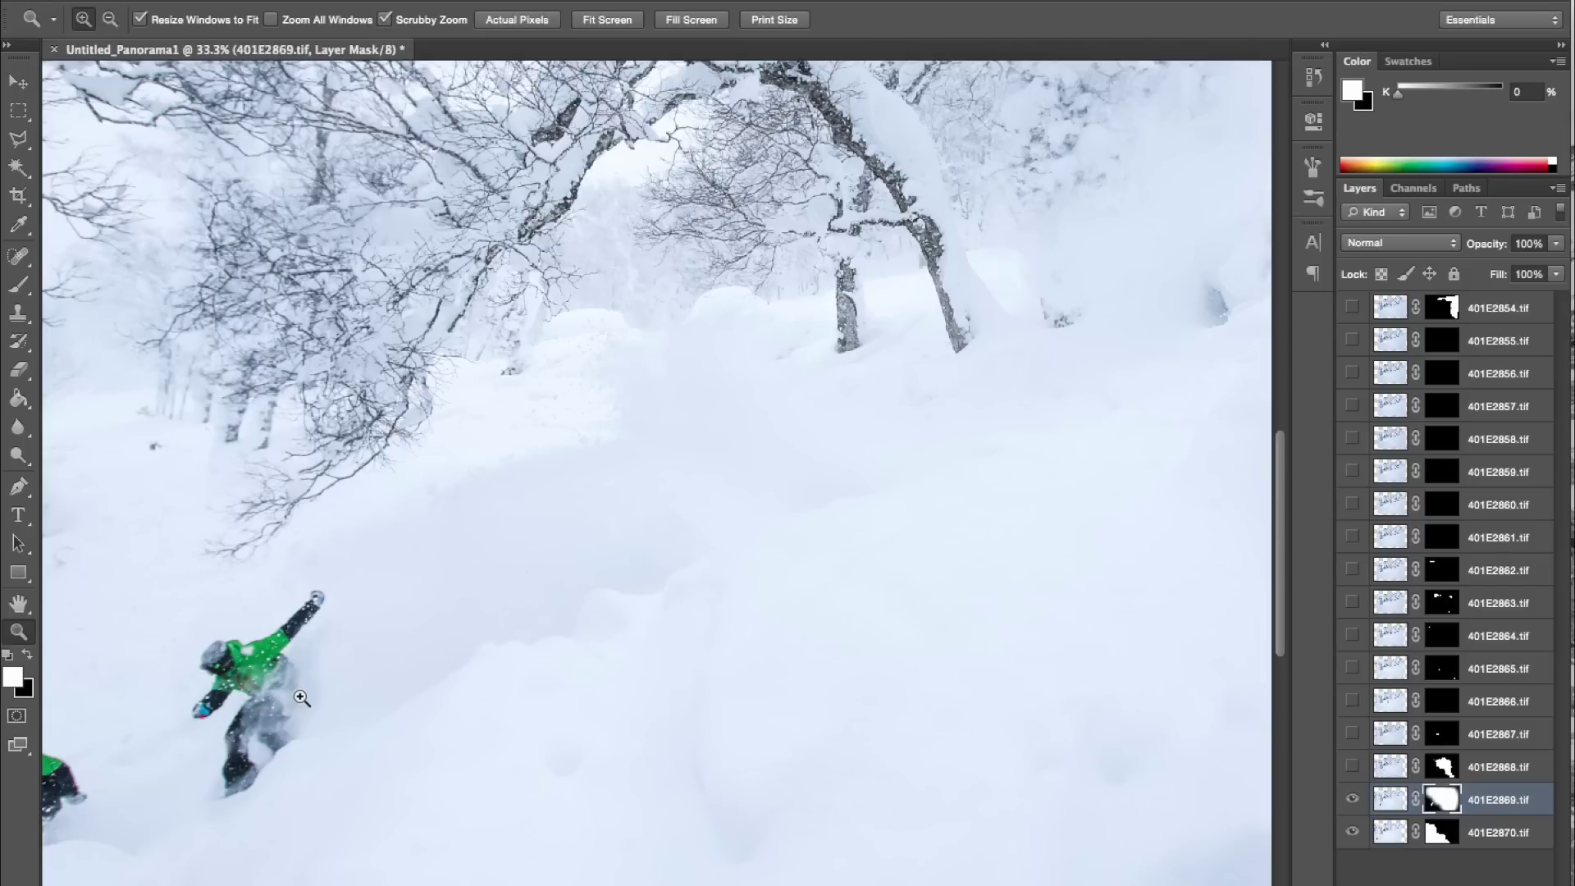
left_click_drag(301, 697, 739, 650)
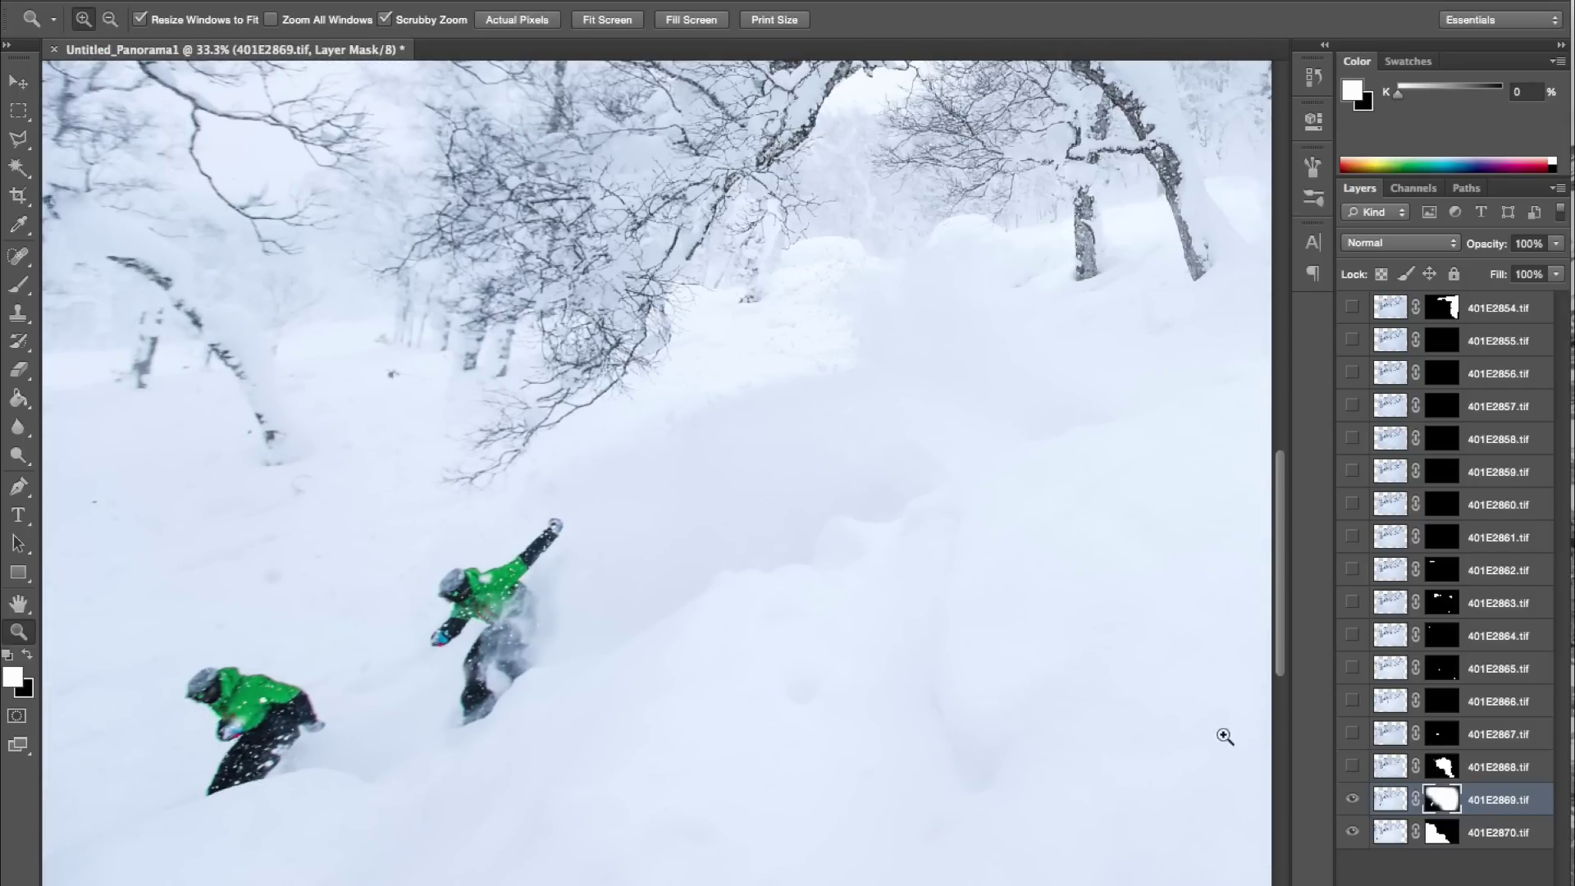
Show layer 401E2868.tif, paint white on its mask to reveal the third rider, and soften the surrounding shadow with black at 44% opacity
left_click(1349, 767)
left_click(1444, 769)
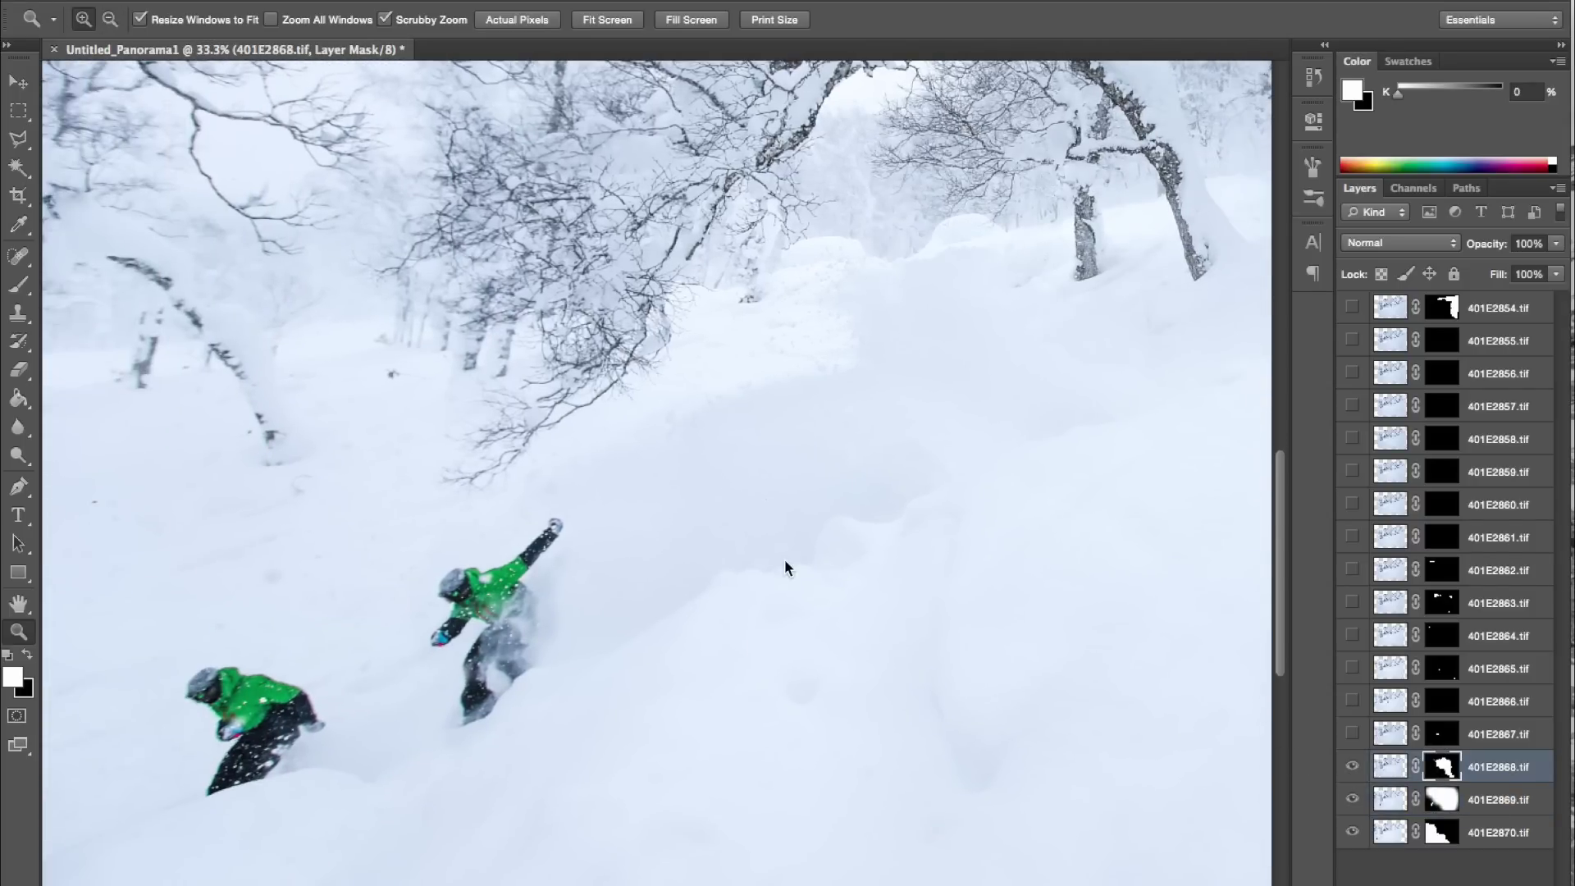
left_click(15, 292)
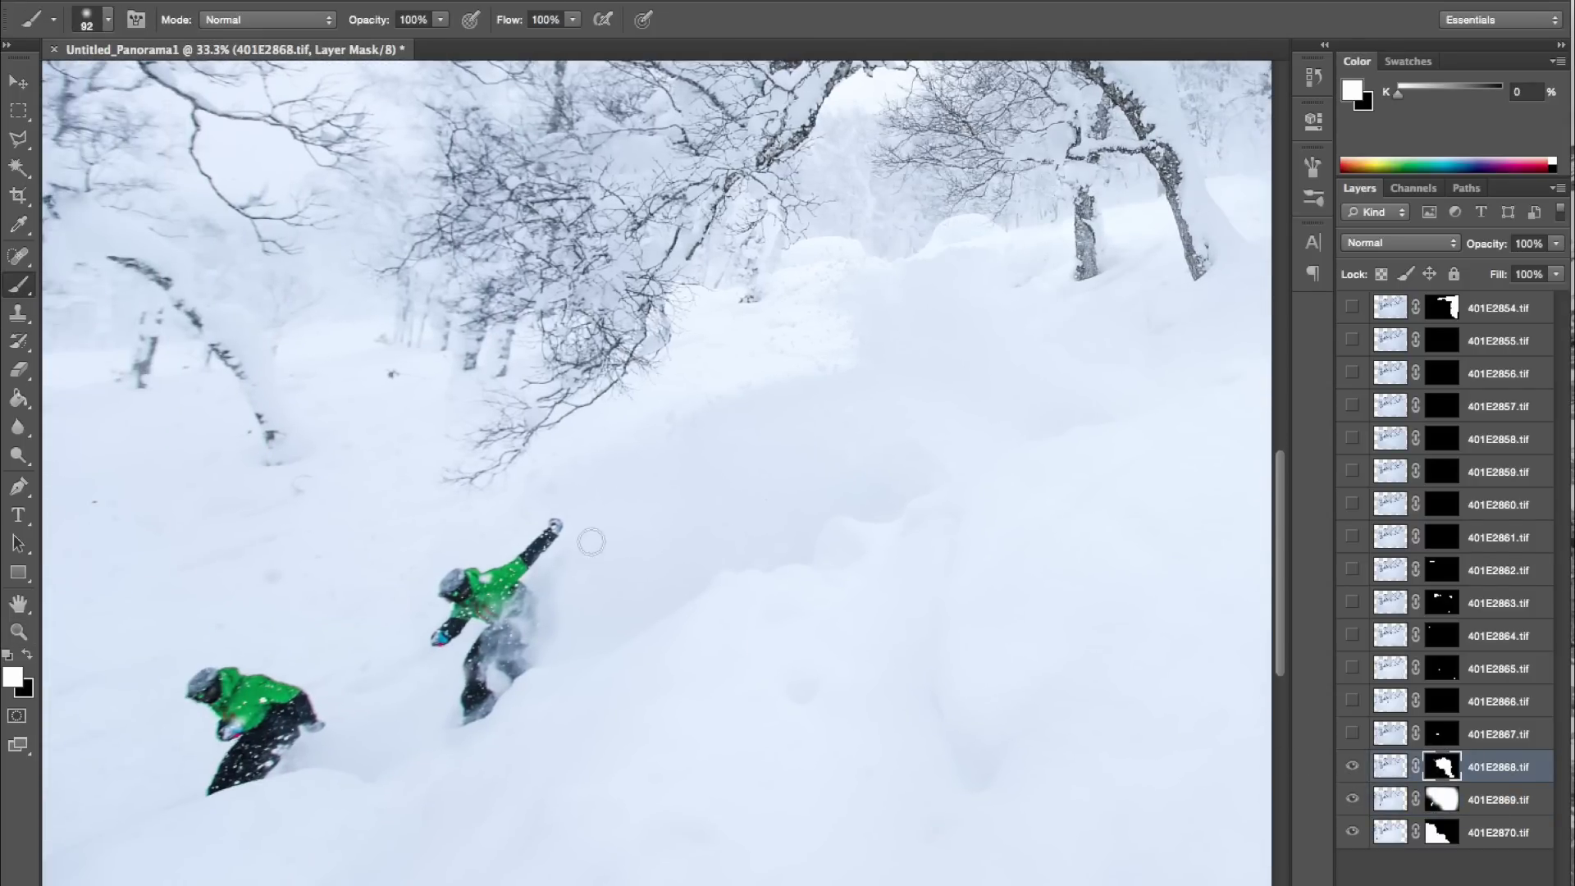
mouse_move(647, 500)
left_mouse_down()
mouse_move(675, 447)
mouse_move(697, 469)
mouse_move(692, 497)
mouse_move(664, 488)
mouse_move(665, 525)
mouse_move(722, 487)
mouse_move(667, 555)
mouse_move(651, 537)
mouse_move(665, 498)
mouse_move(722, 464)
mouse_move(686, 542)
mouse_move(724, 510)
mouse_move(701, 551)
mouse_move(715, 547)
mouse_move(681, 552)
left_mouse_up()
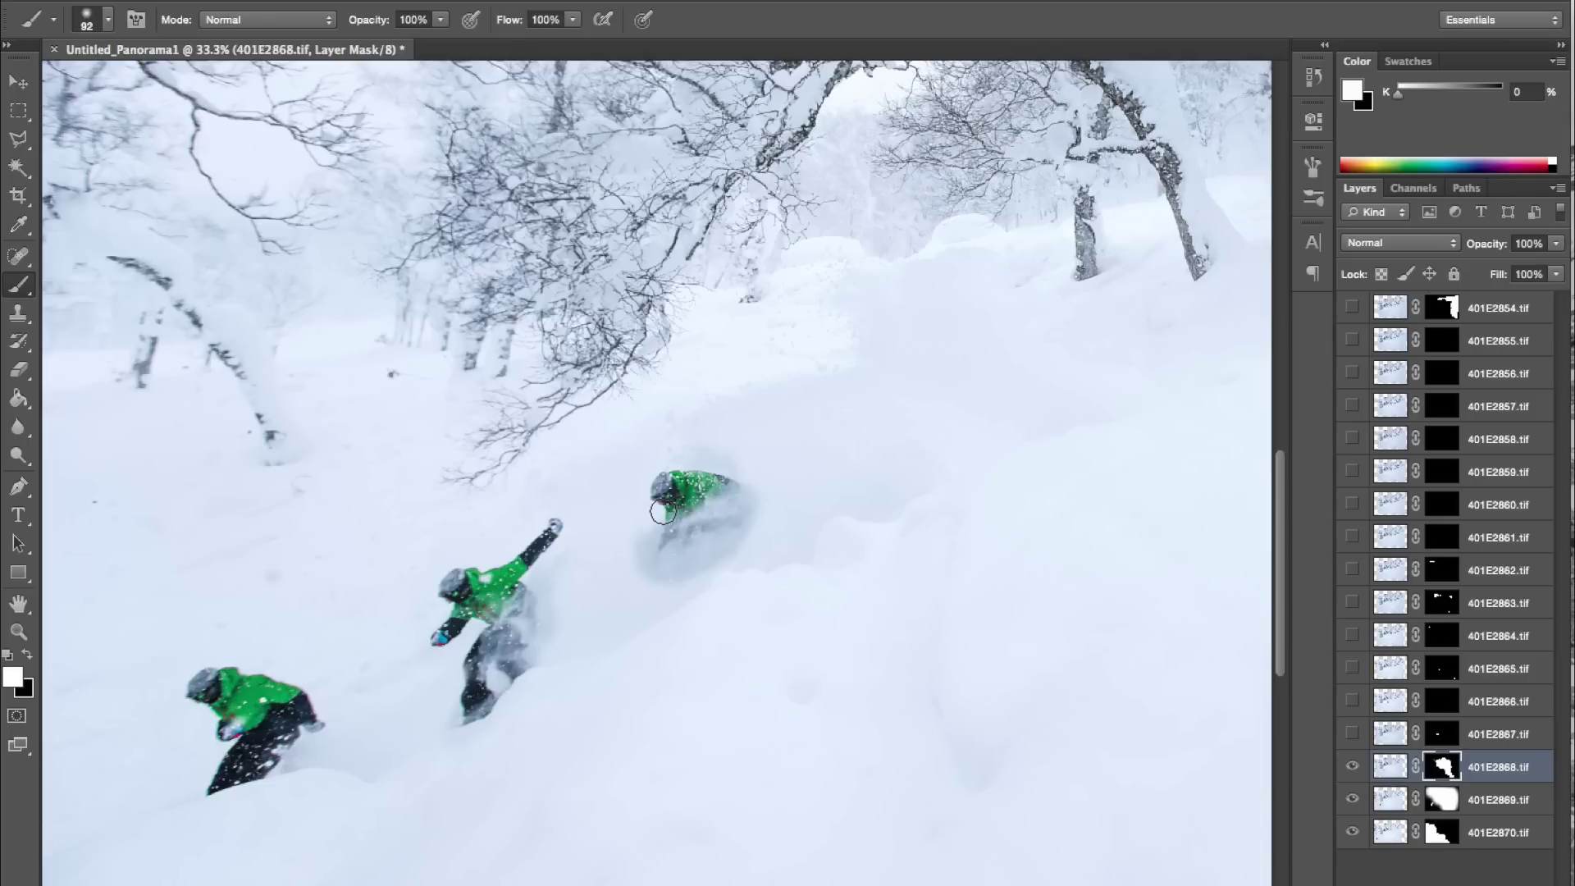
left_click(443, 22)
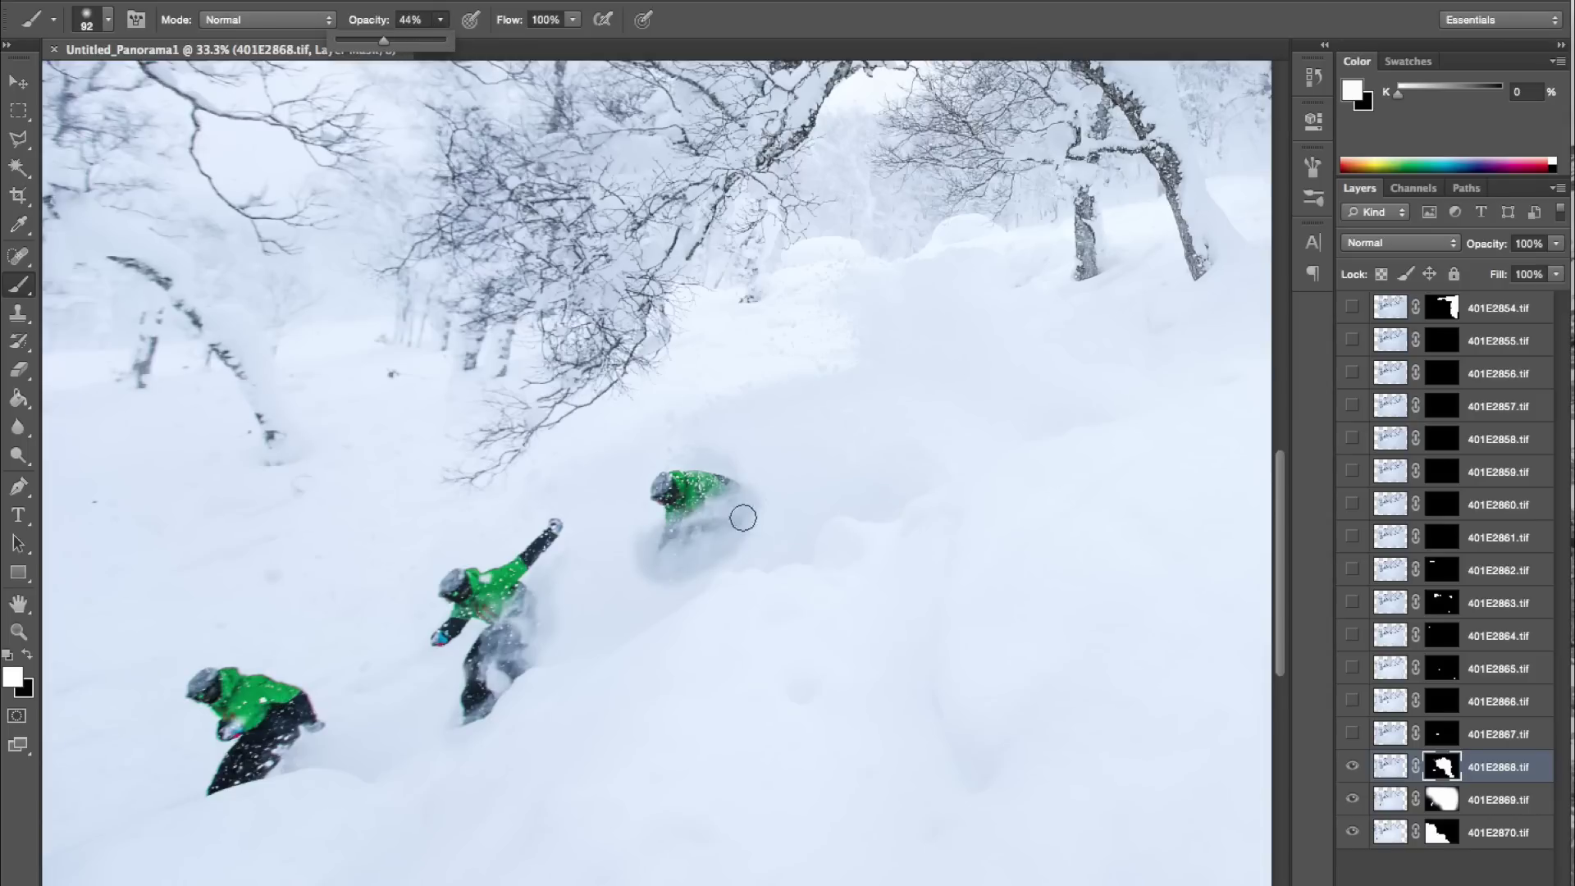
key("x")
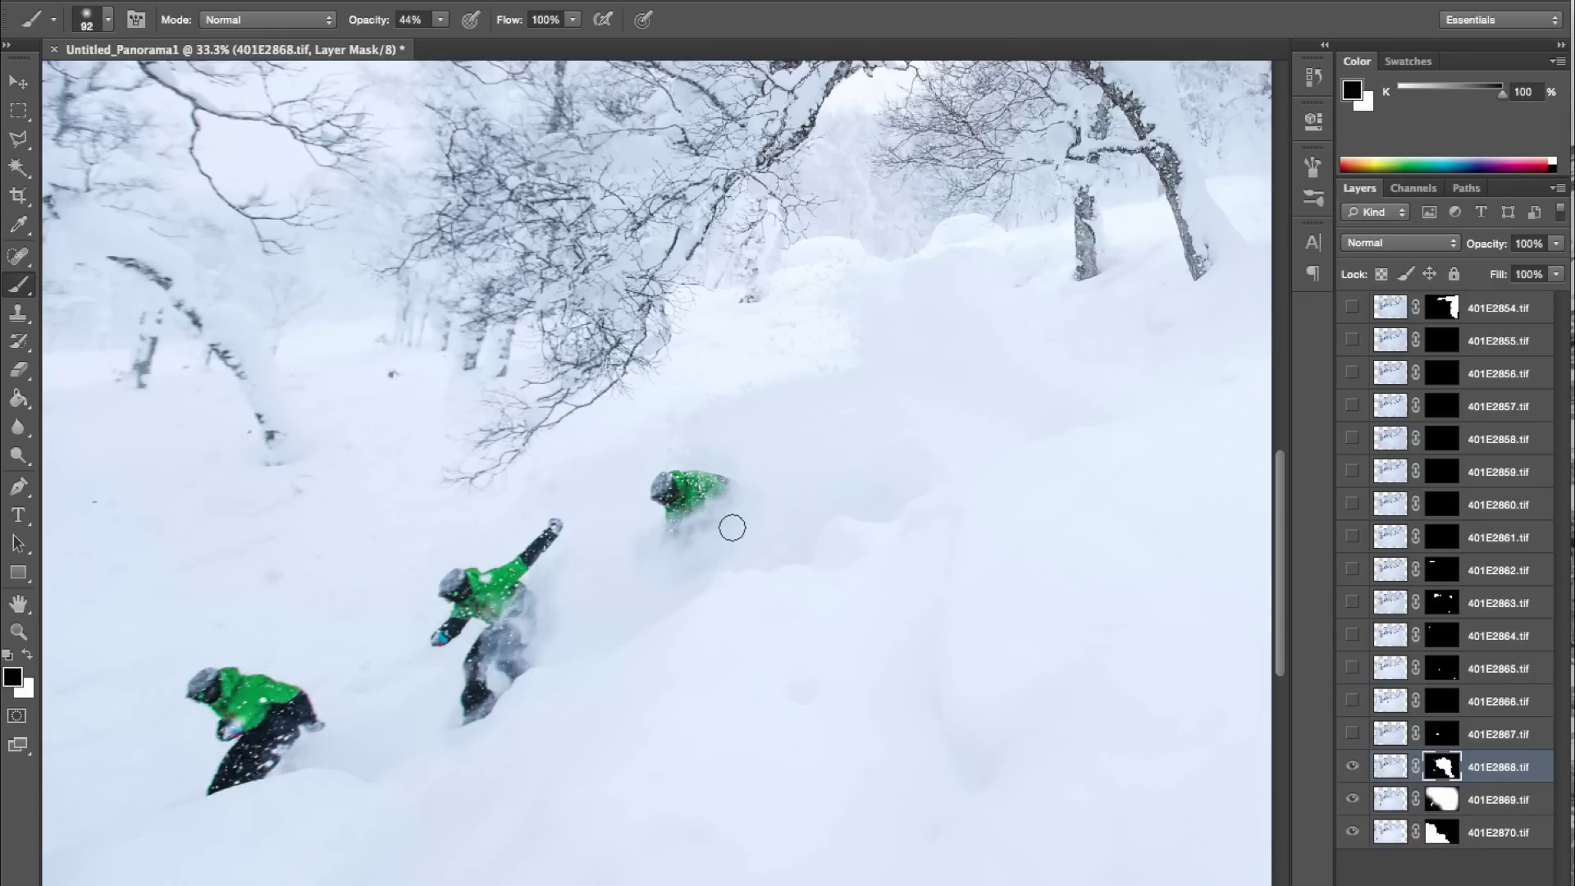
Show layer 401E2867.tif and paint white at 100% brush opacity on its mask to reveal the fourth rider in the powder
left_click(1352, 733)
left_click(1445, 732)
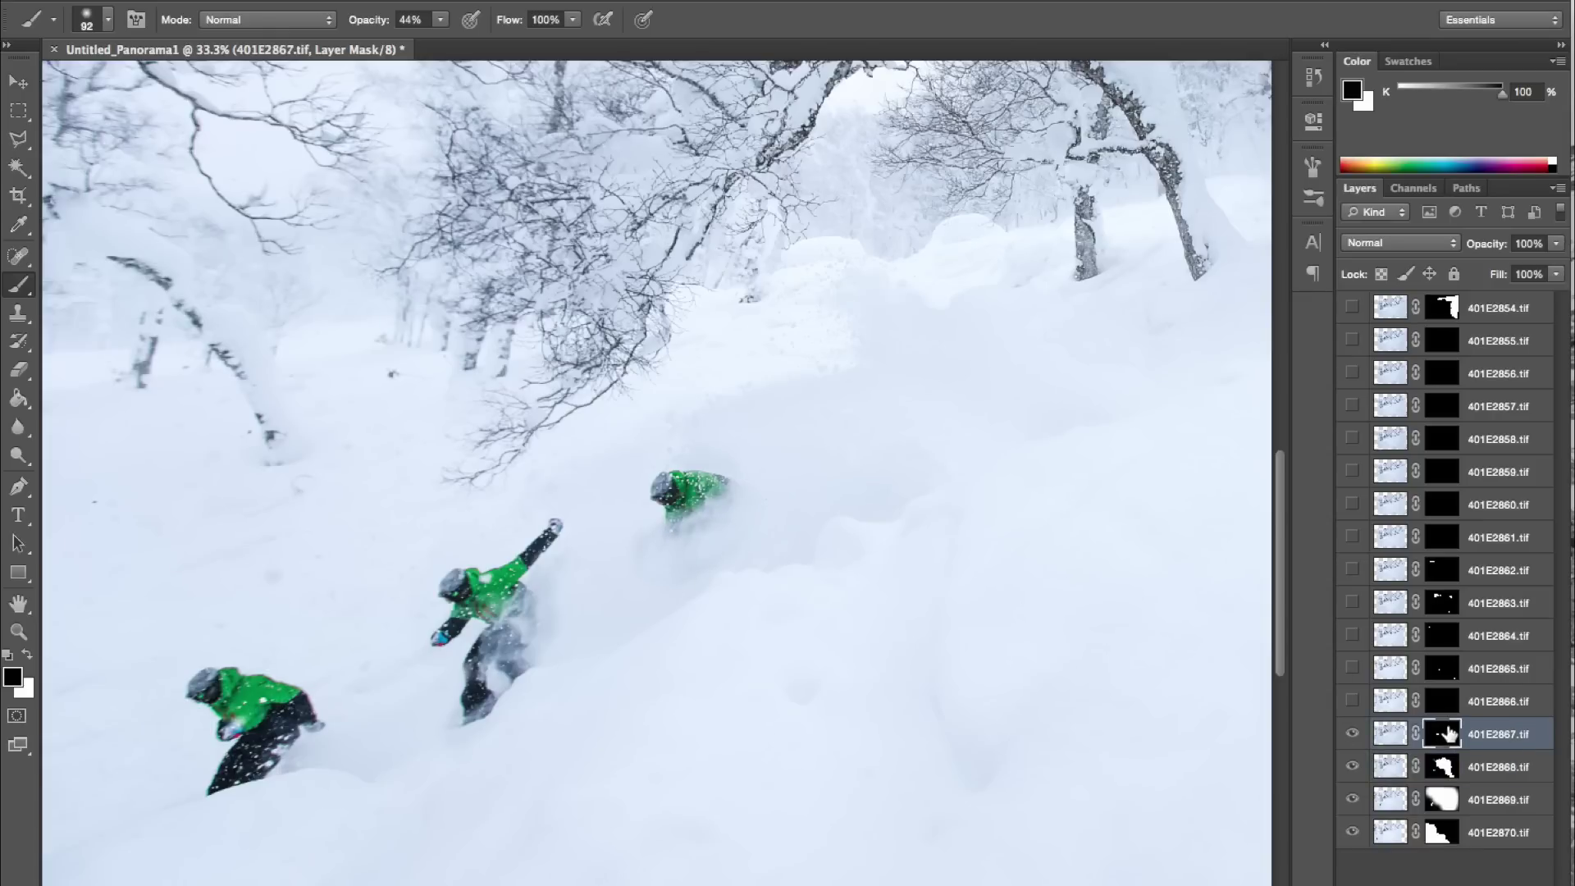
left_click(441, 19)
left_click(801, 380)
key("x")
mouse_move(823, 382)
left_mouse_down()
mouse_move(862, 382)
mouse_move(831, 403)
mouse_move(876, 380)
mouse_move(833, 439)
mouse_move(886, 406)
mouse_move(849, 400)
mouse_move(829, 437)
mouse_move(881, 384)
left_mouse_up()
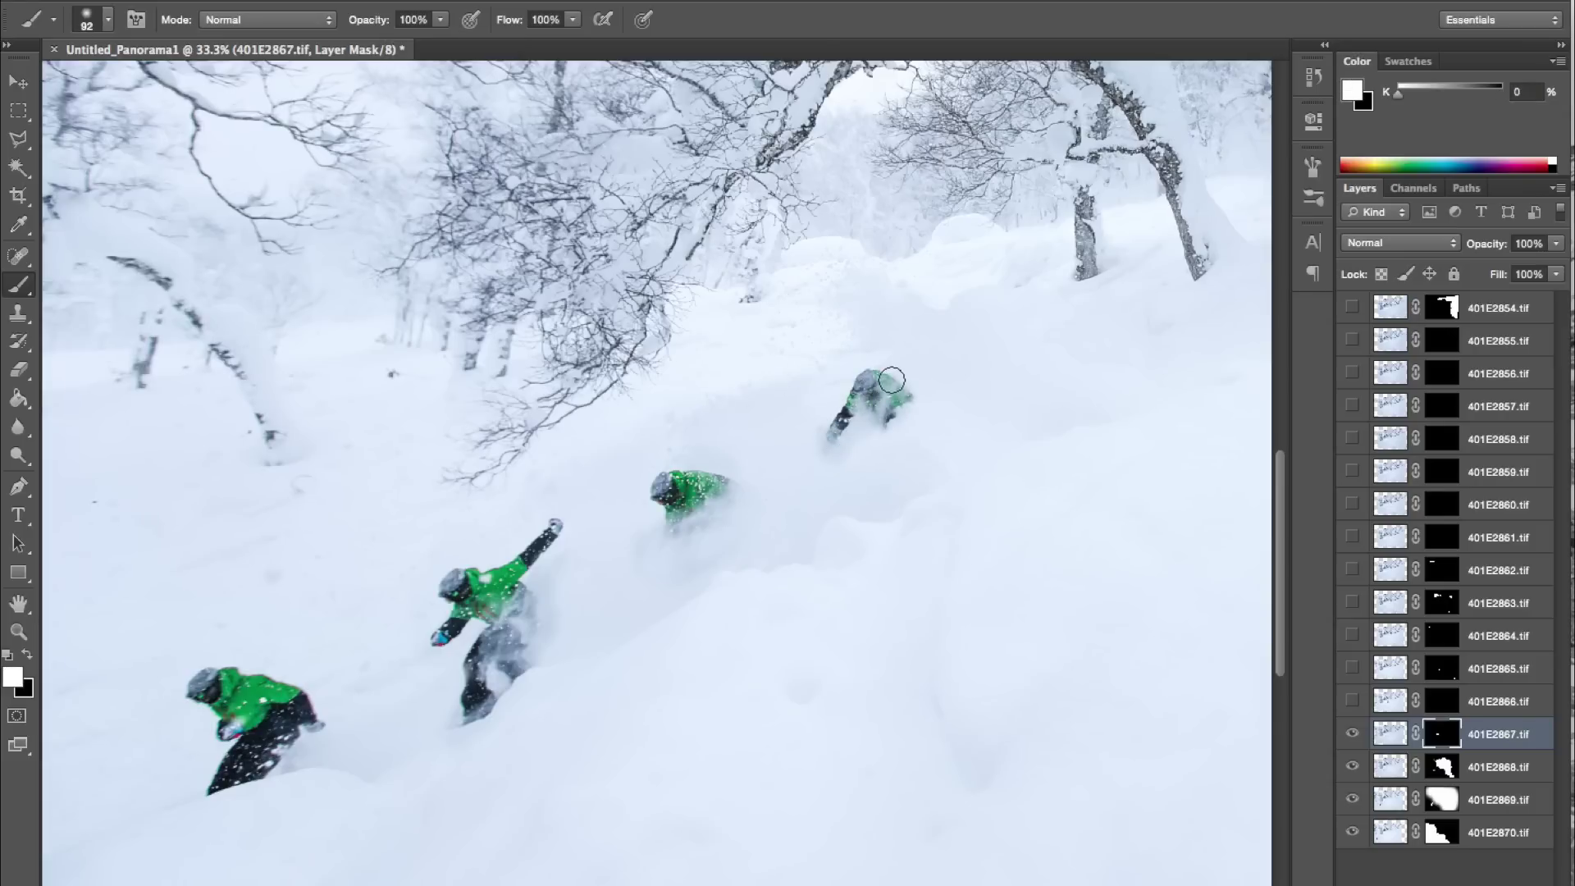
Show layer 401E2866.tif and paint white on its mask to reveal the landing rider and the snowboard
scroll(889, 376, "up", 3)
scroll(889, 376, "right", 3)
left_click(1351, 700)
left_click(1442, 701)
mouse_move(919, 389)
left_mouse_down()
mouse_move(968, 373)
mouse_move(943, 324)
mouse_move(980, 319)
left_mouse_up()
mouse_move(980, 396)
left_mouse_down()
mouse_move(966, 428)
mouse_move(958, 464)
mouse_move(993, 458)
mouse_move(872, 456)
mouse_move(957, 420)
left_mouse_up()
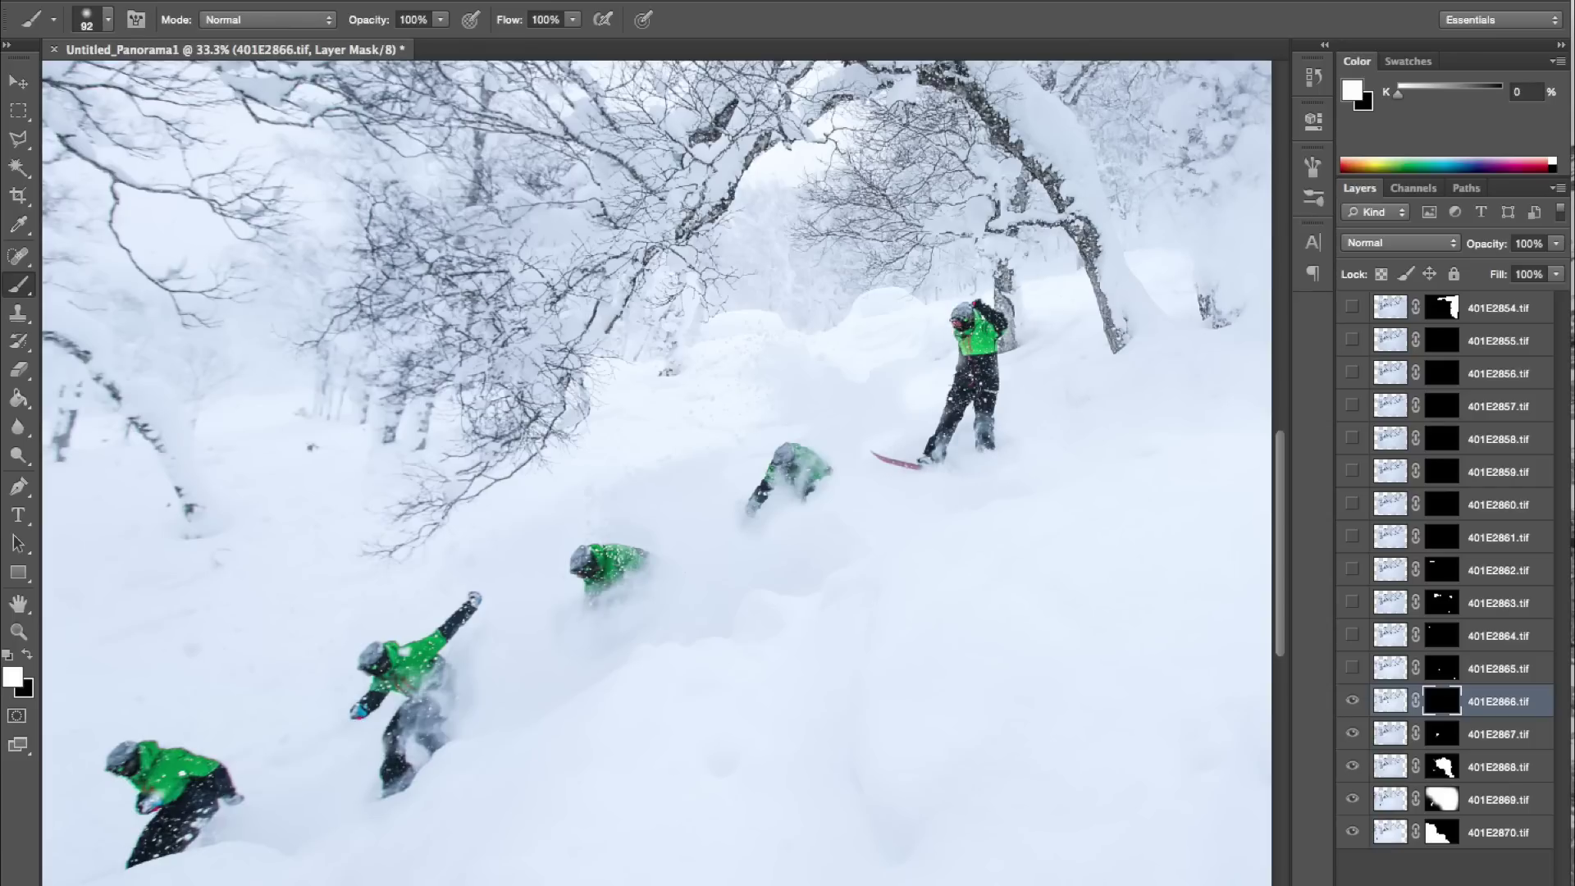
Show layer 401E2865.tif and paint white on its mask to reveal the airborne rider above the landing one
scroll(996, 457, "up", 5)
scroll(997, 457, "right", 5)
left_click(1351, 667)
left_click(1431, 671)
mouse_move(859, 574)
left_mouse_down()
mouse_move(844, 525)
mouse_move(869, 430)
mouse_move(812, 459)
mouse_move(922, 478)
mouse_move(876, 537)
mouse_move(878, 592)
mouse_move(781, 564)
mouse_move(800, 519)
left_mouse_up()
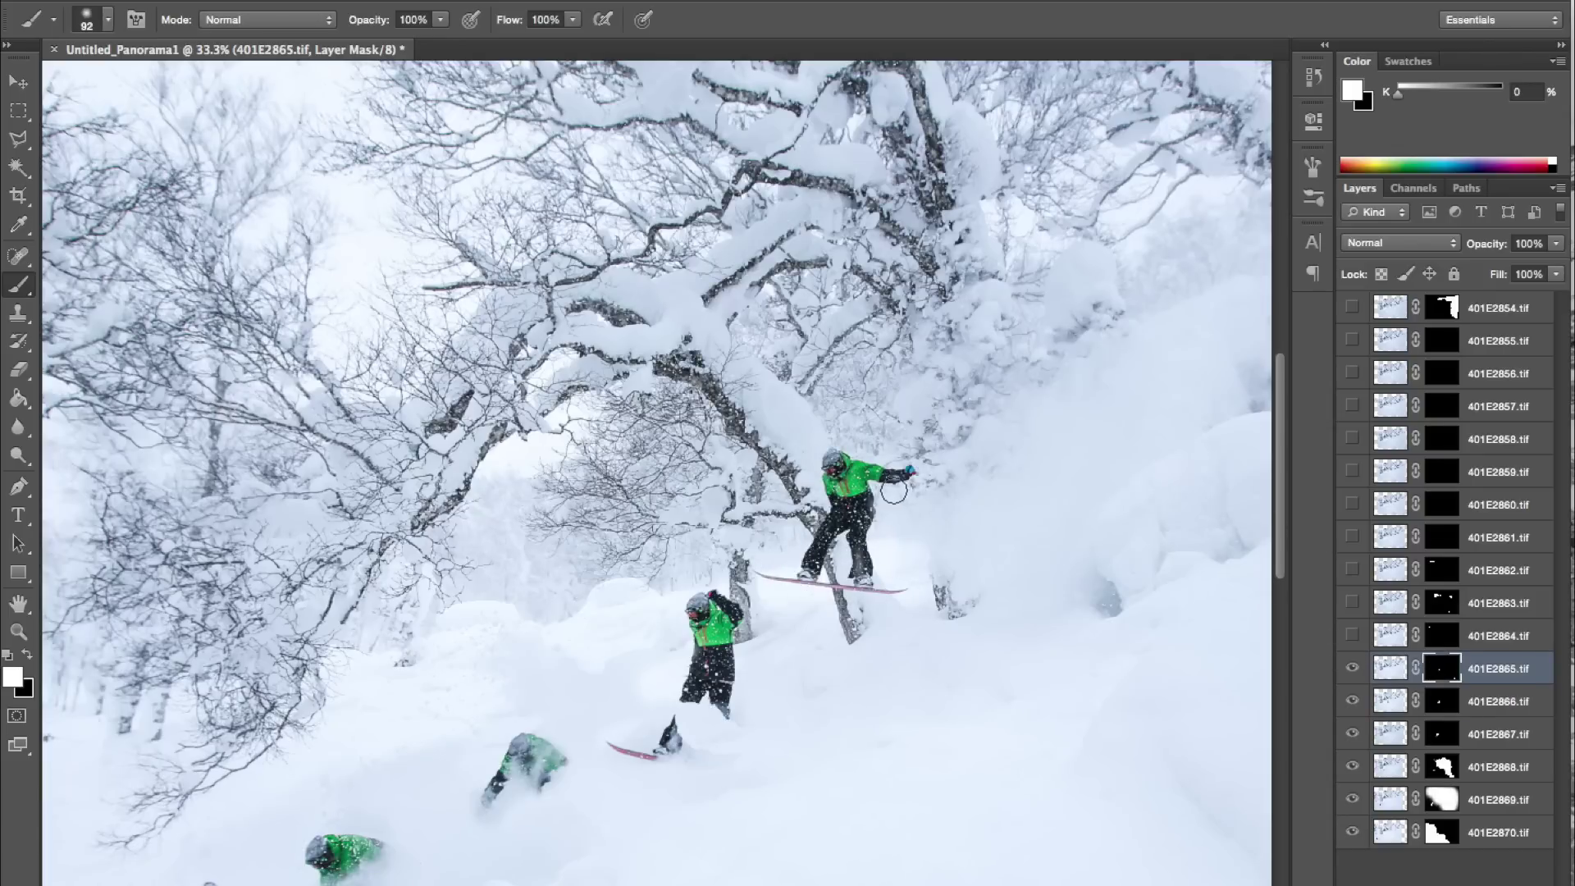
Show layer 401E2864.tif and paint white on its mask to reveal the next airborne rider higher up the slope
left_click(1352, 635)
left_click(1442, 634)
mouse_move(964, 424)
left_mouse_down()
mouse_move(975, 371)
mouse_move(951, 366)
mouse_move(985, 332)
mouse_move(936, 368)
mouse_move(952, 403)
mouse_move(1037, 428)
mouse_move(916, 446)
mouse_move(953, 397)
left_mouse_up()
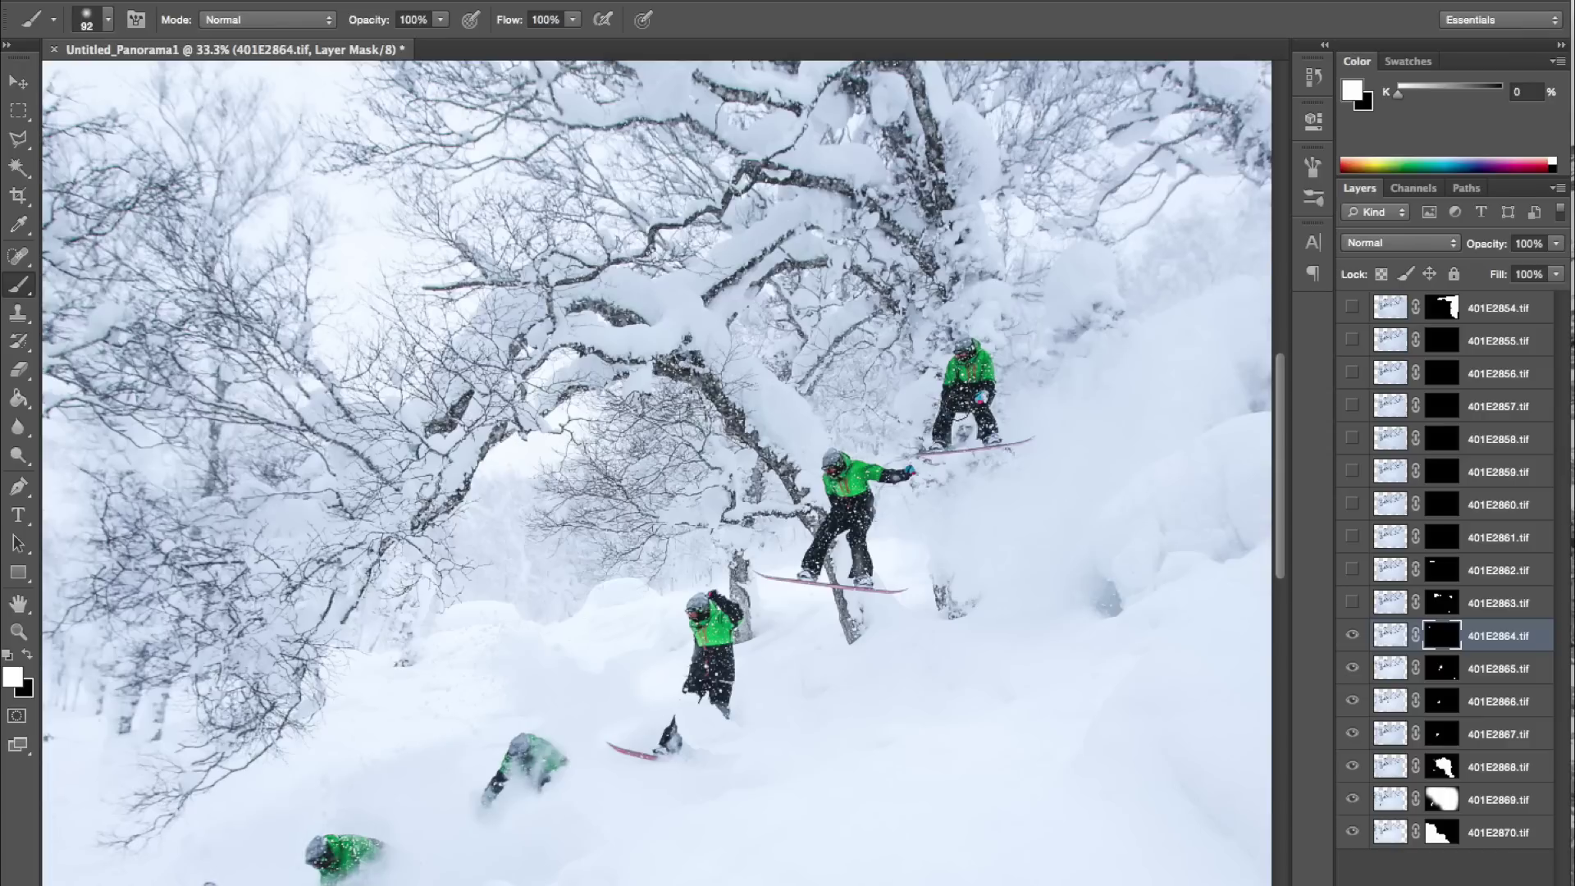
Paint white with a soft 47 px brush on the 401E2864.tif mask to bring out the end of that rider's snowboard
key("z")
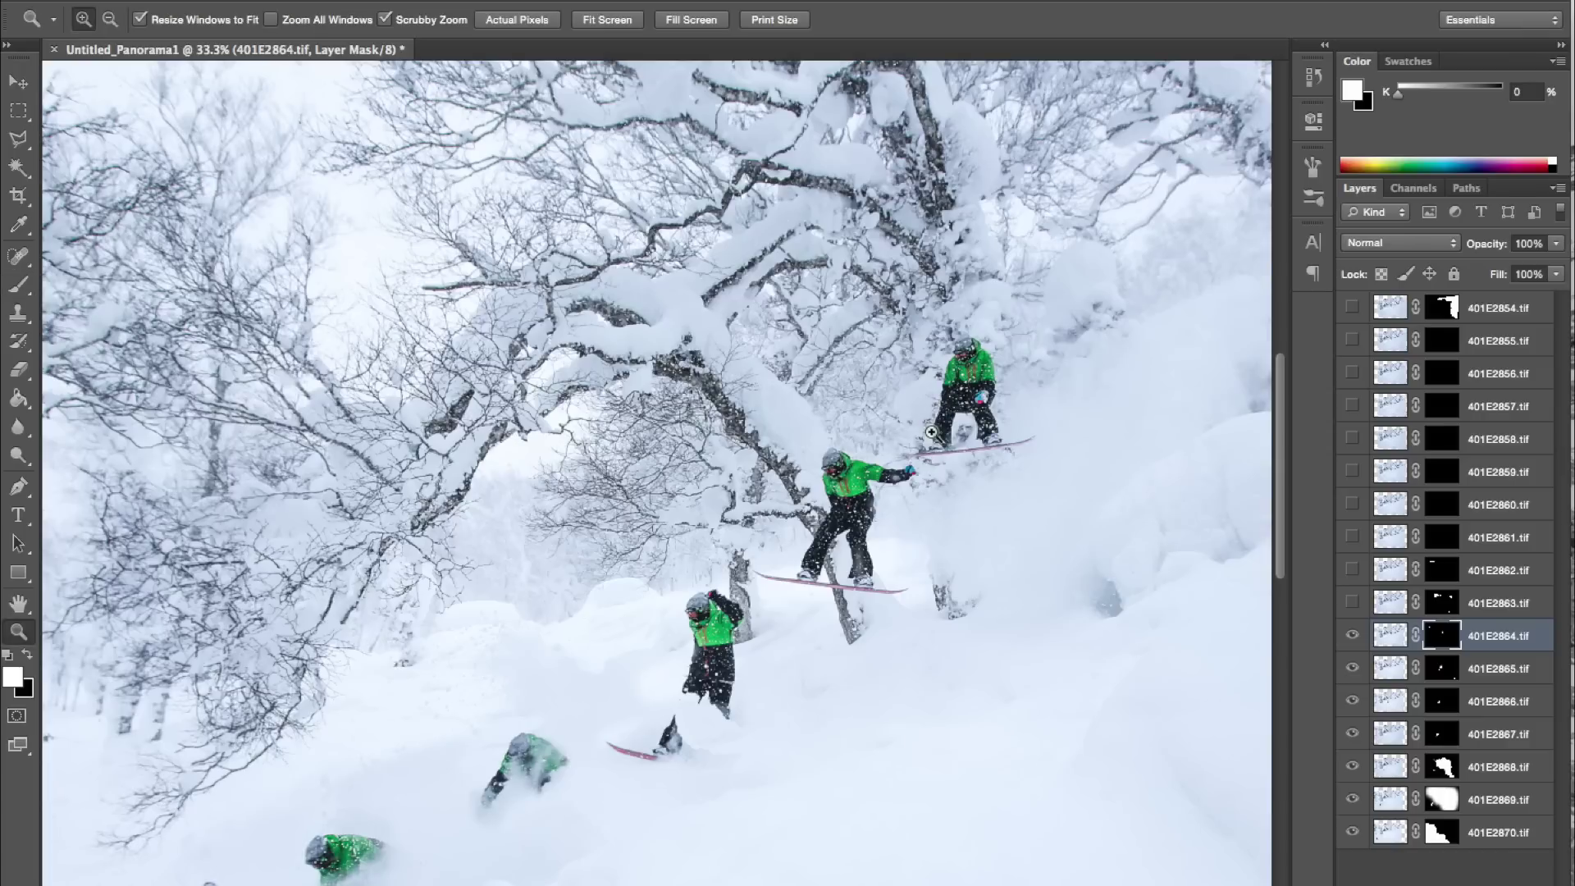
left_click(917, 512)
left_click(947, 468)
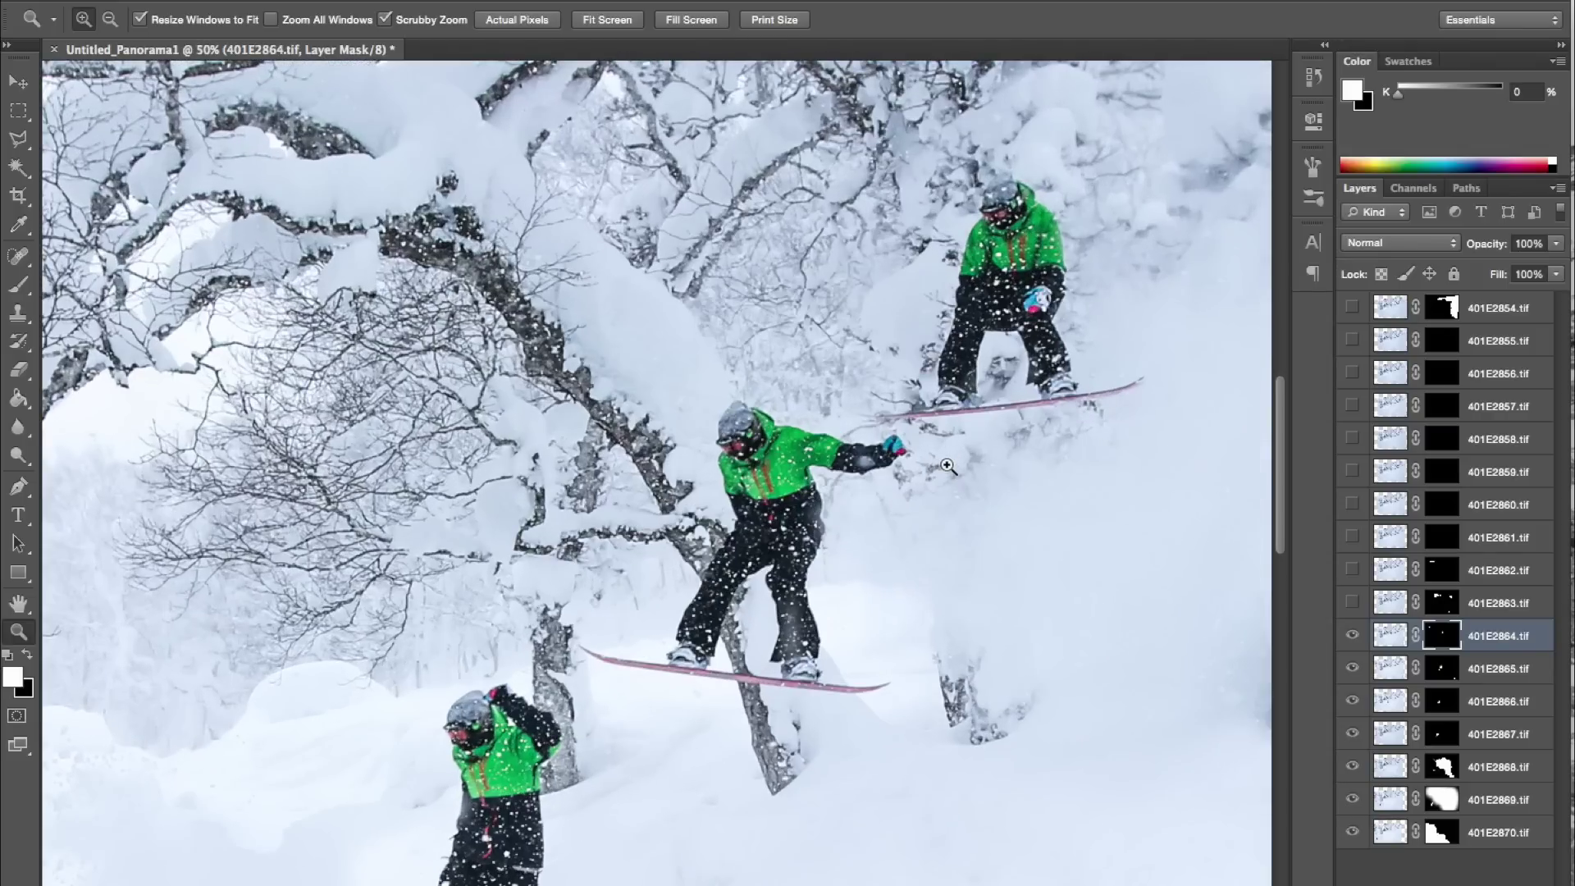
left_click(18, 285)
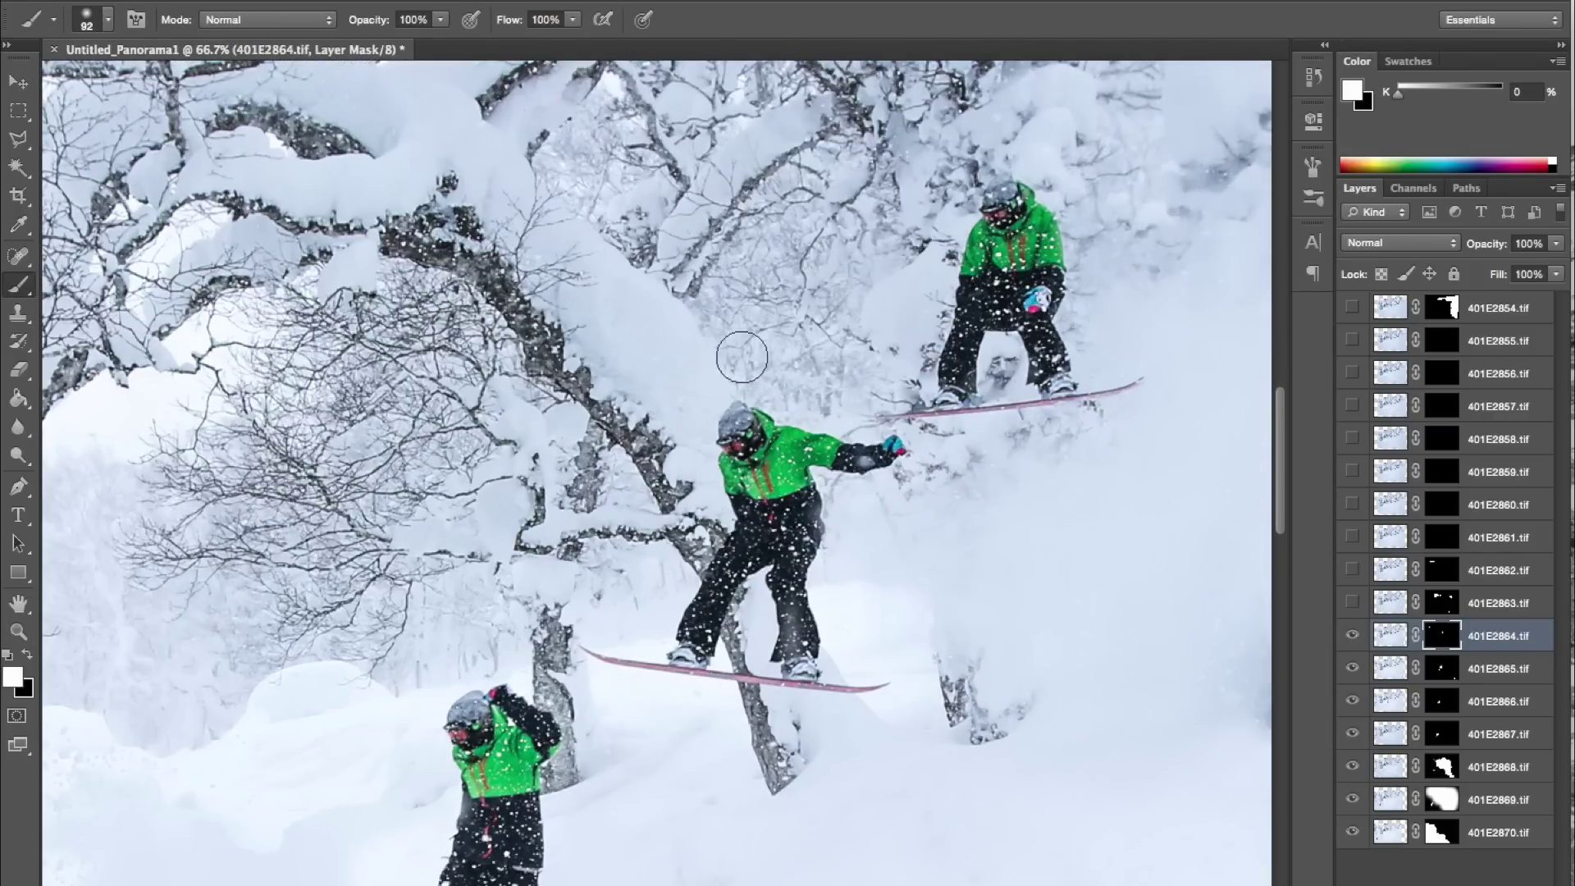
right_click(997, 396)
left_click(1073, 436)
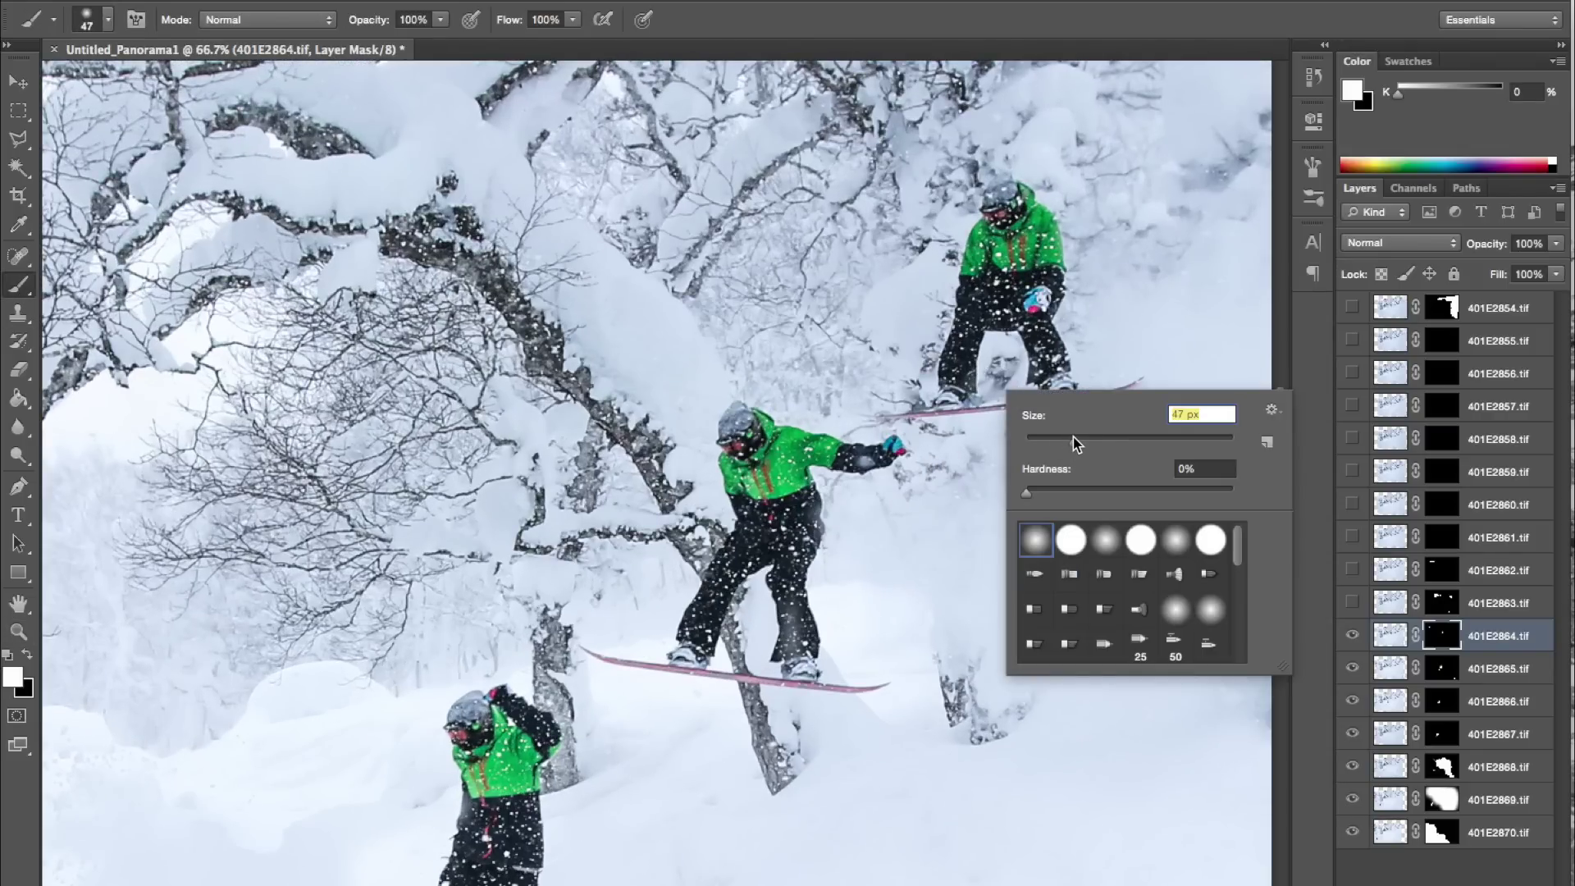
key("Return")
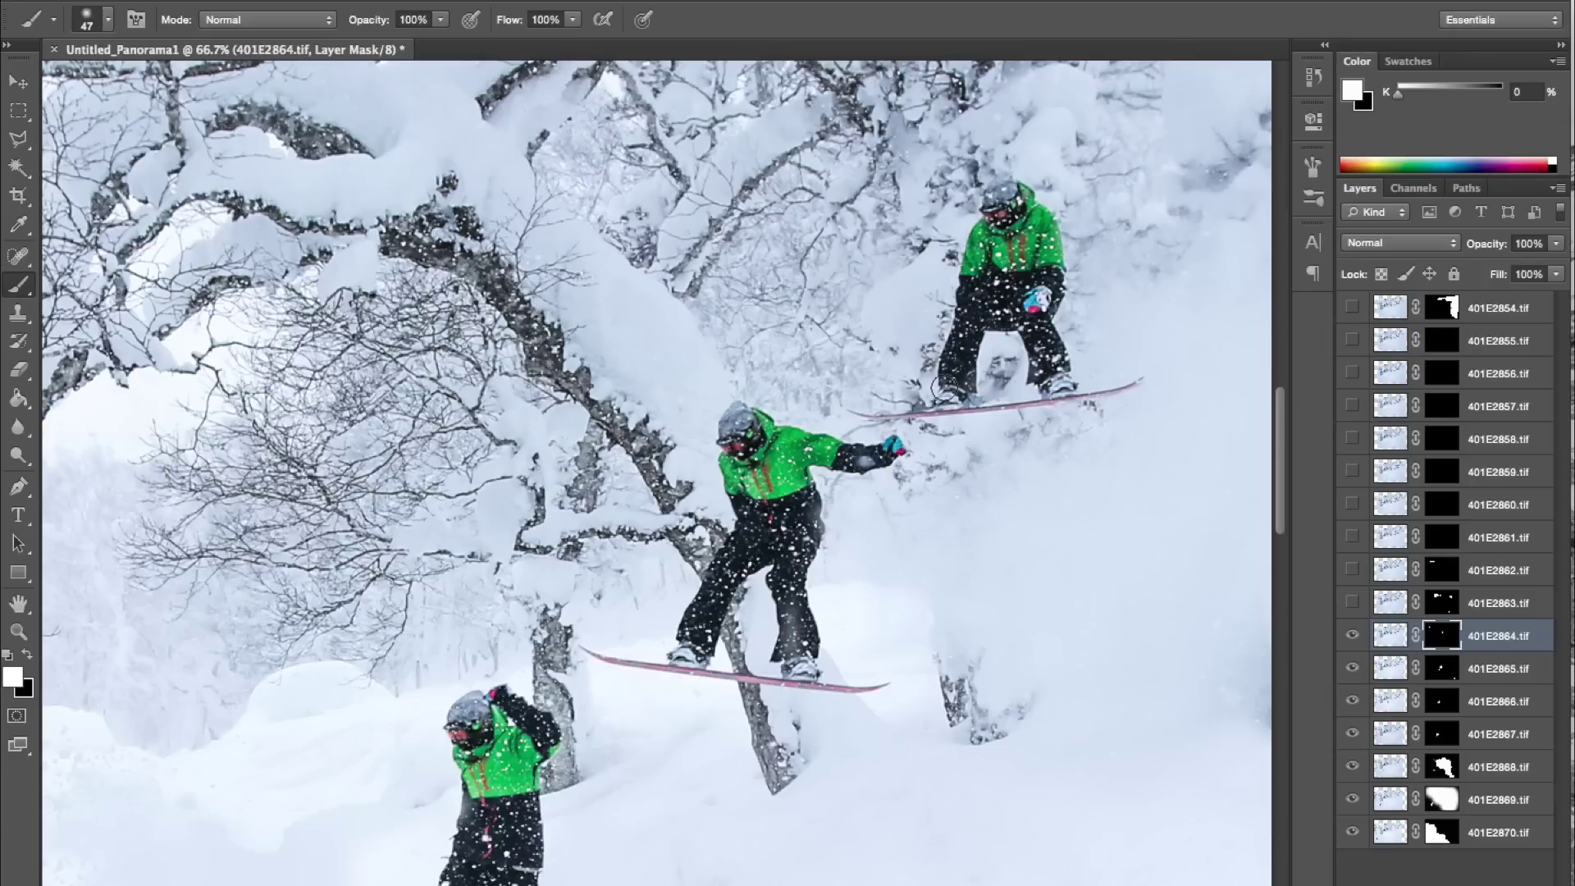
Look over the revealed riders and the snowy slope close up for masking flaws
scroll(944, 386, "right", 5)
scroll(943, 385, "up", 3)
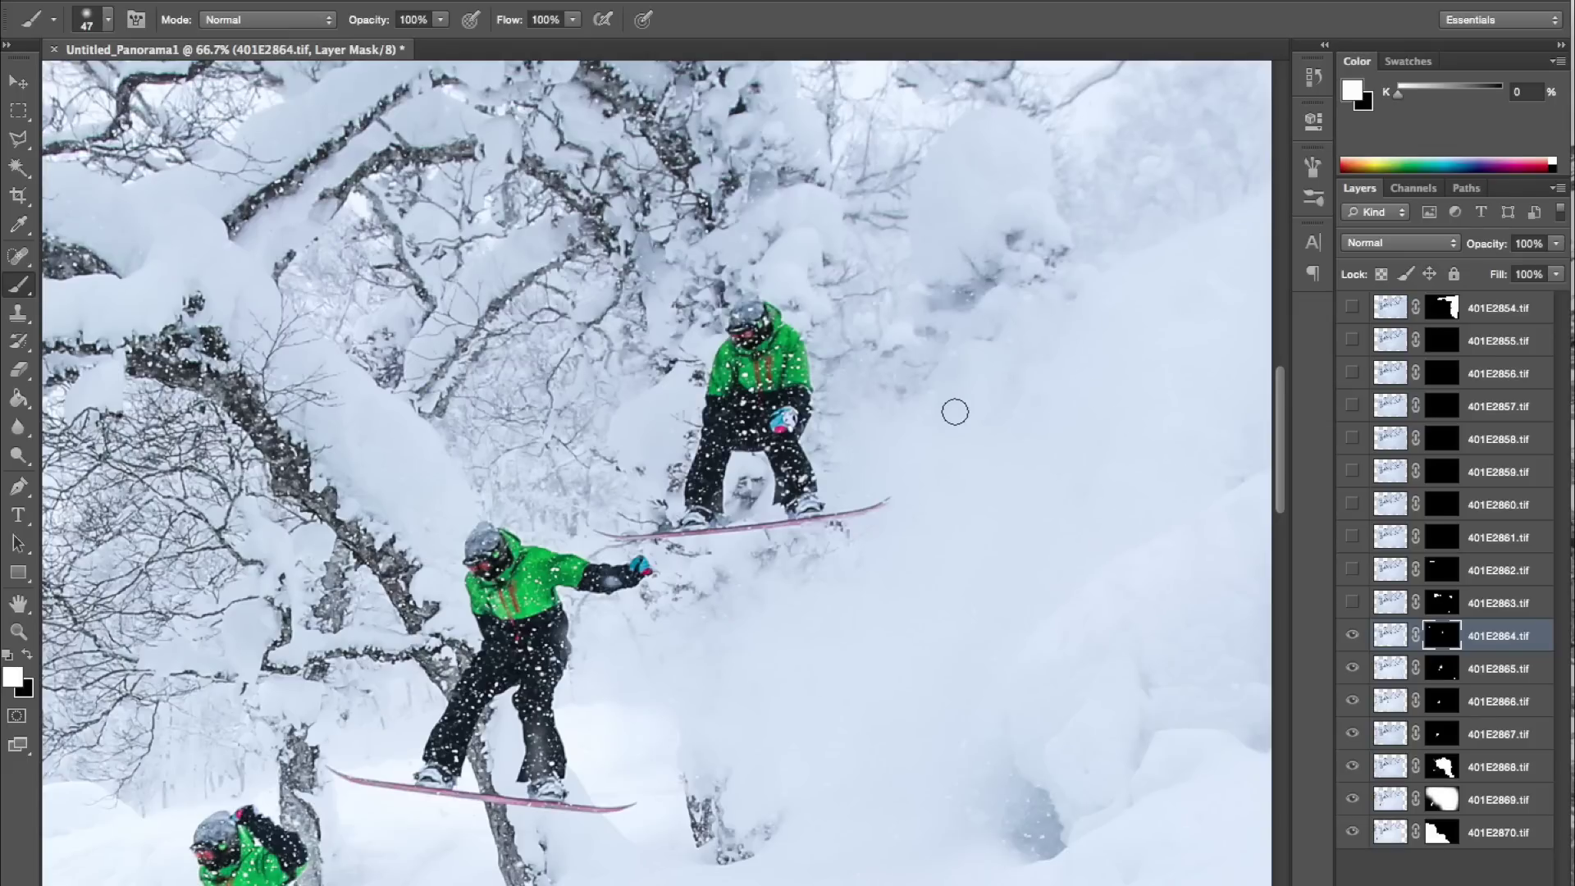
scroll(955, 411, "down", 10)
scroll(955, 411, "left", 10)
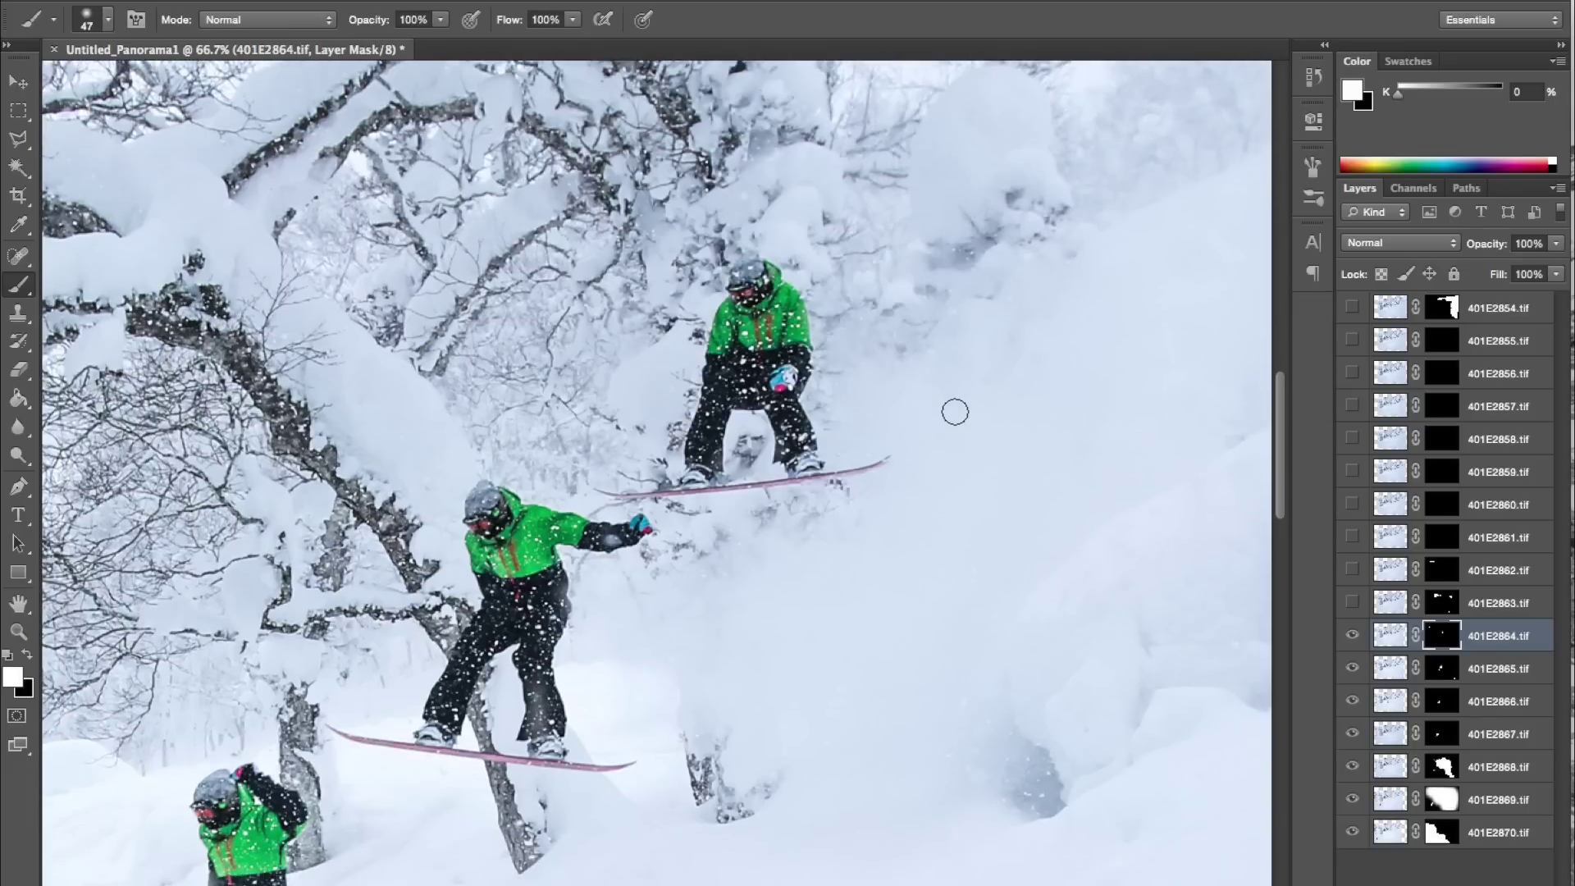
scroll(955, 412, "down", 10)
scroll(955, 412, "left", 8)
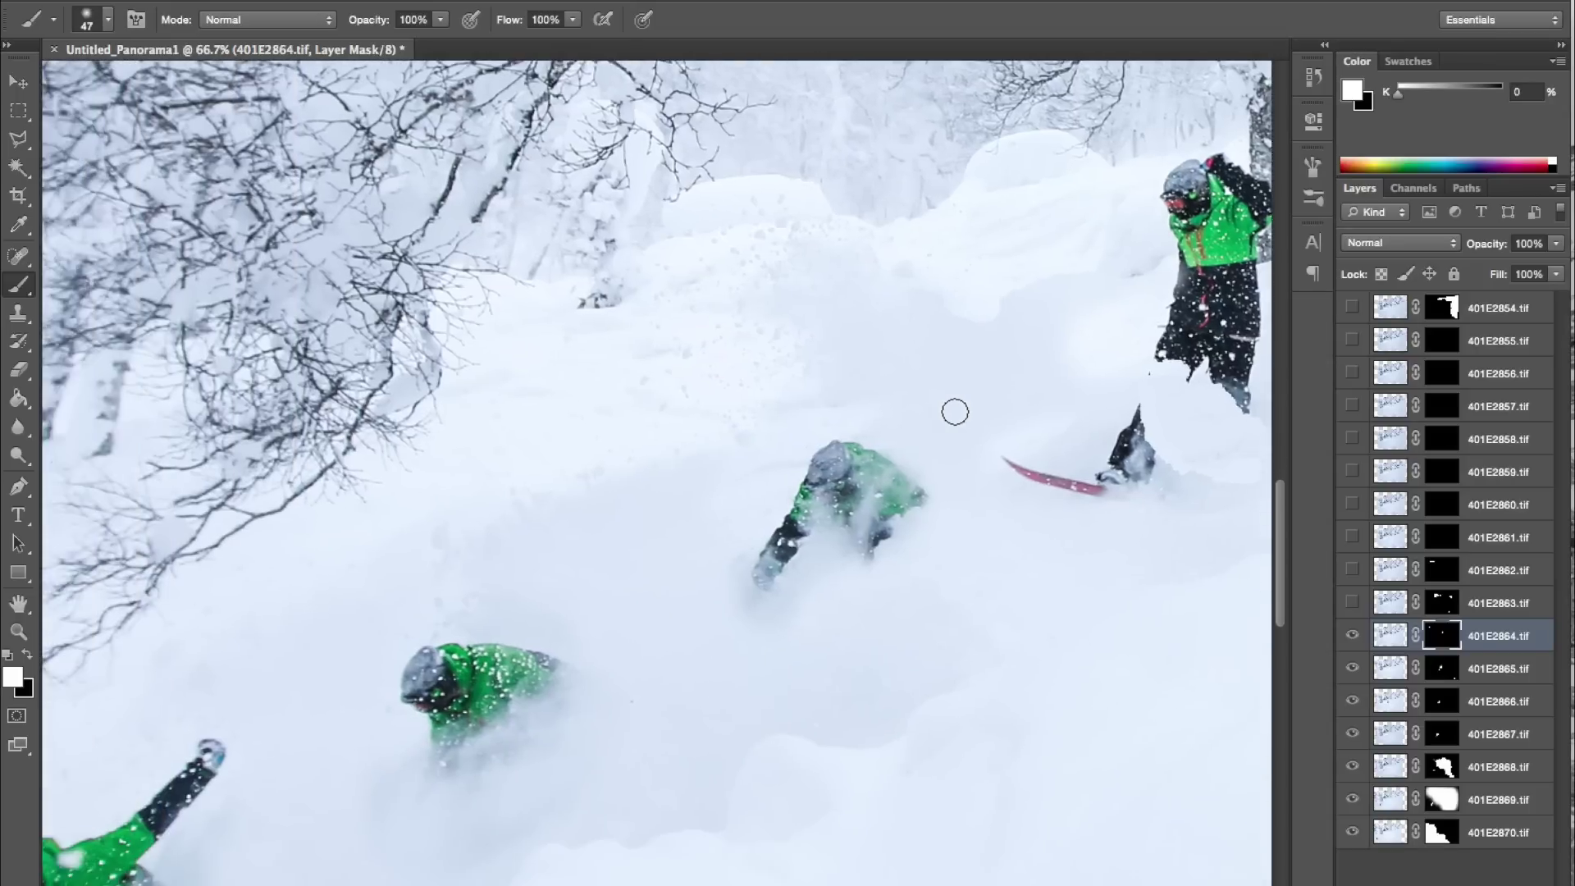
scroll(954, 411, "up", 10)
scroll(954, 411, "right", 10)
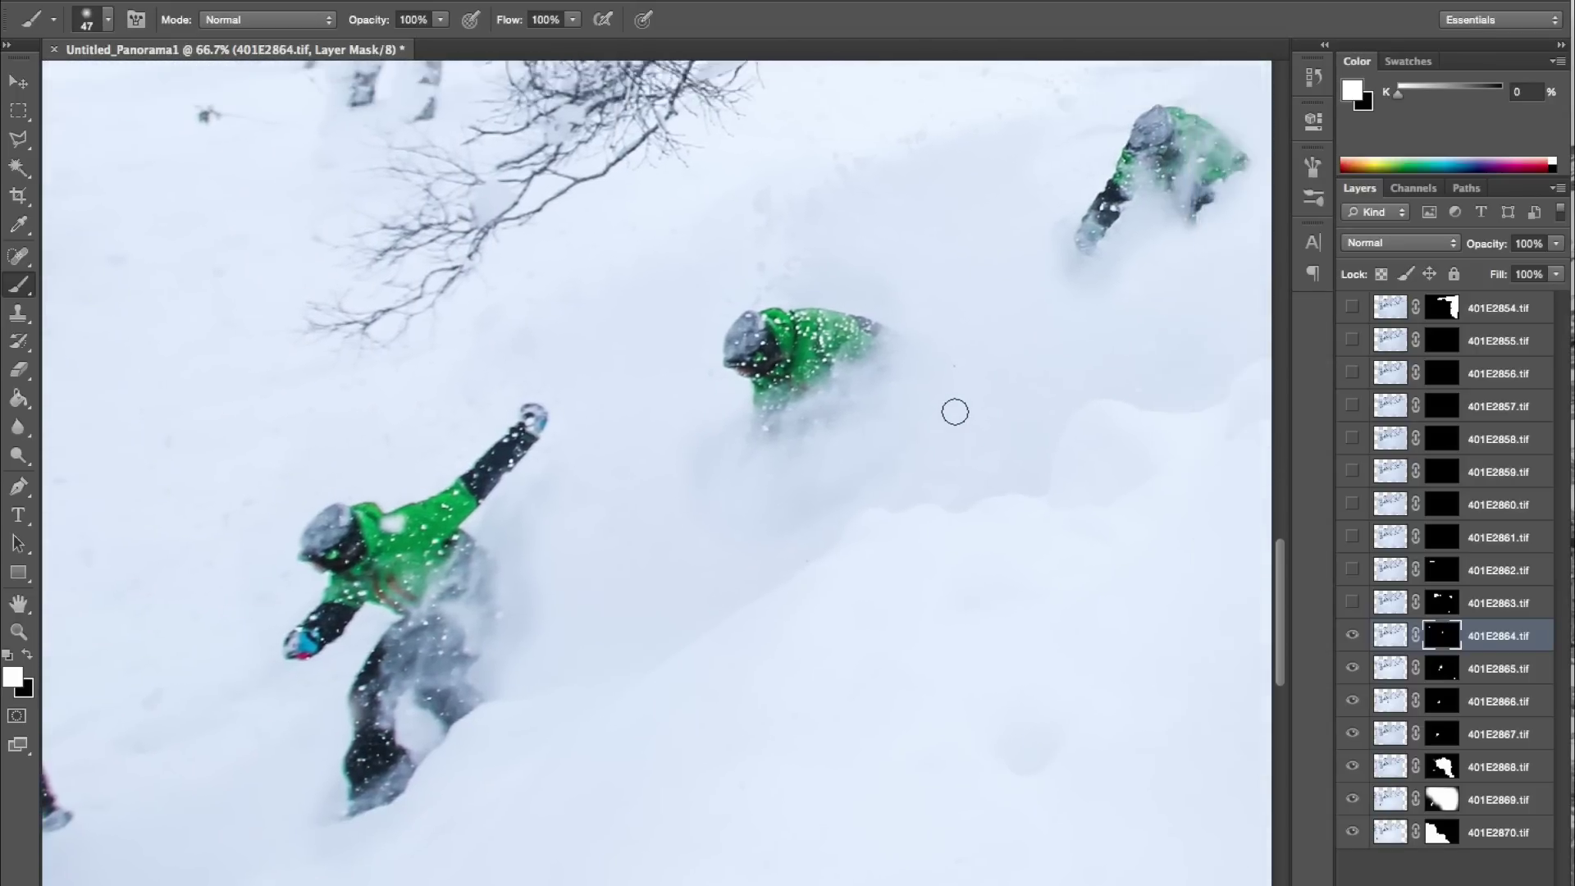
scroll(971, 412, "up", 10)
scroll(971, 412, "right", 10)
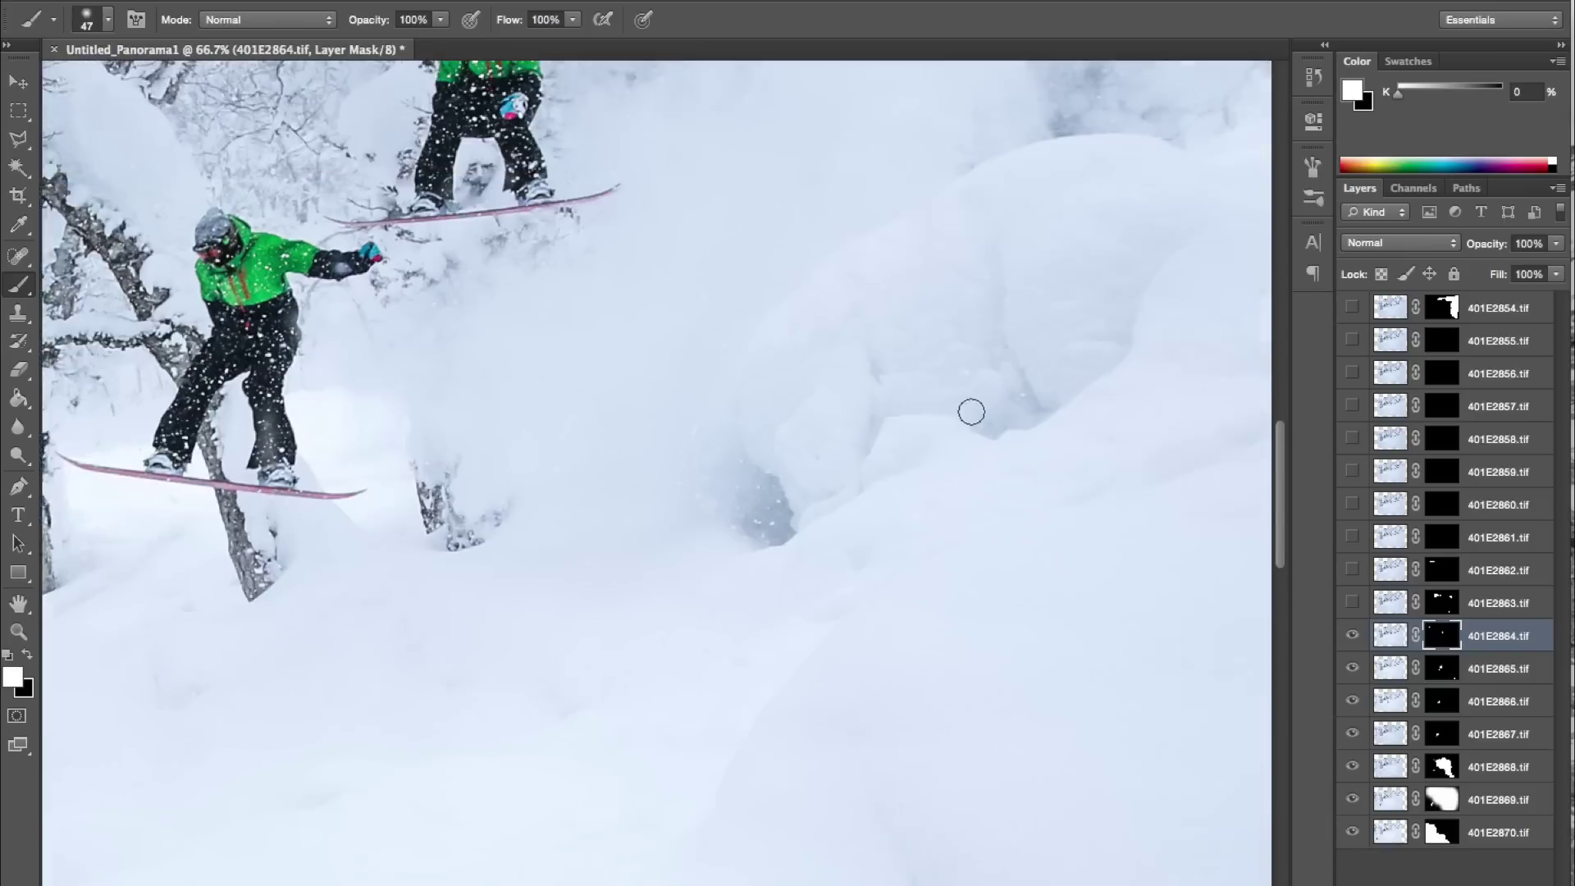
scroll(976, 411, "up", 10)
scroll(976, 412, "left", 10)
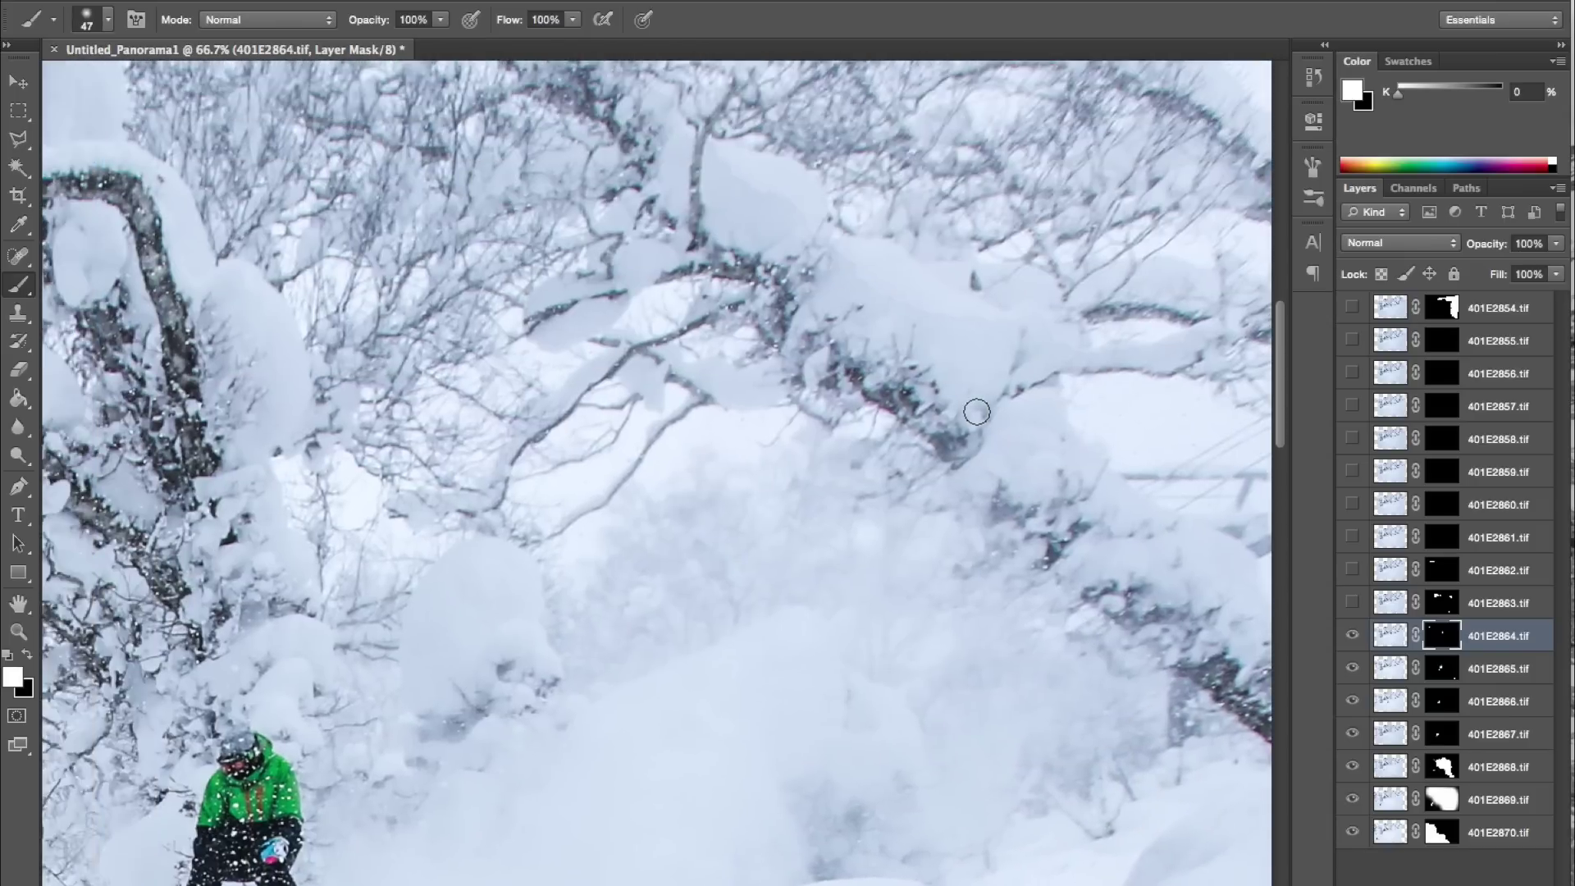
scroll(793, 548, "down", 8)
scroll(793, 547, "right", 5)
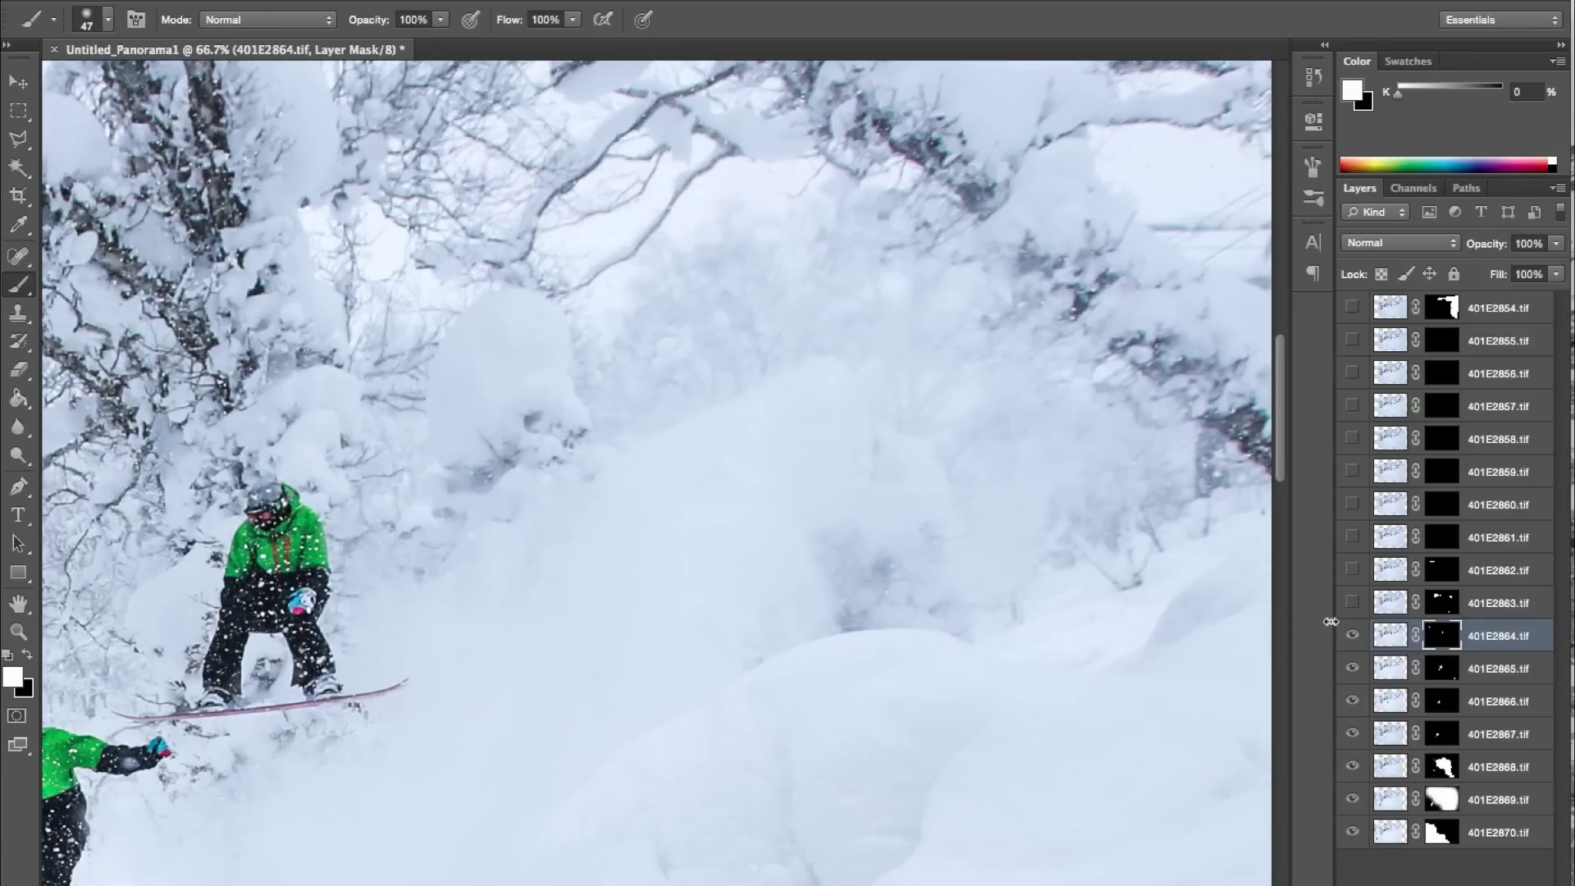
Show layer 401E2863.tif and paint white on its mask to reveal the rider with outstretched arms higher up the slope
left_click(1351, 602)
left_click(1428, 605)
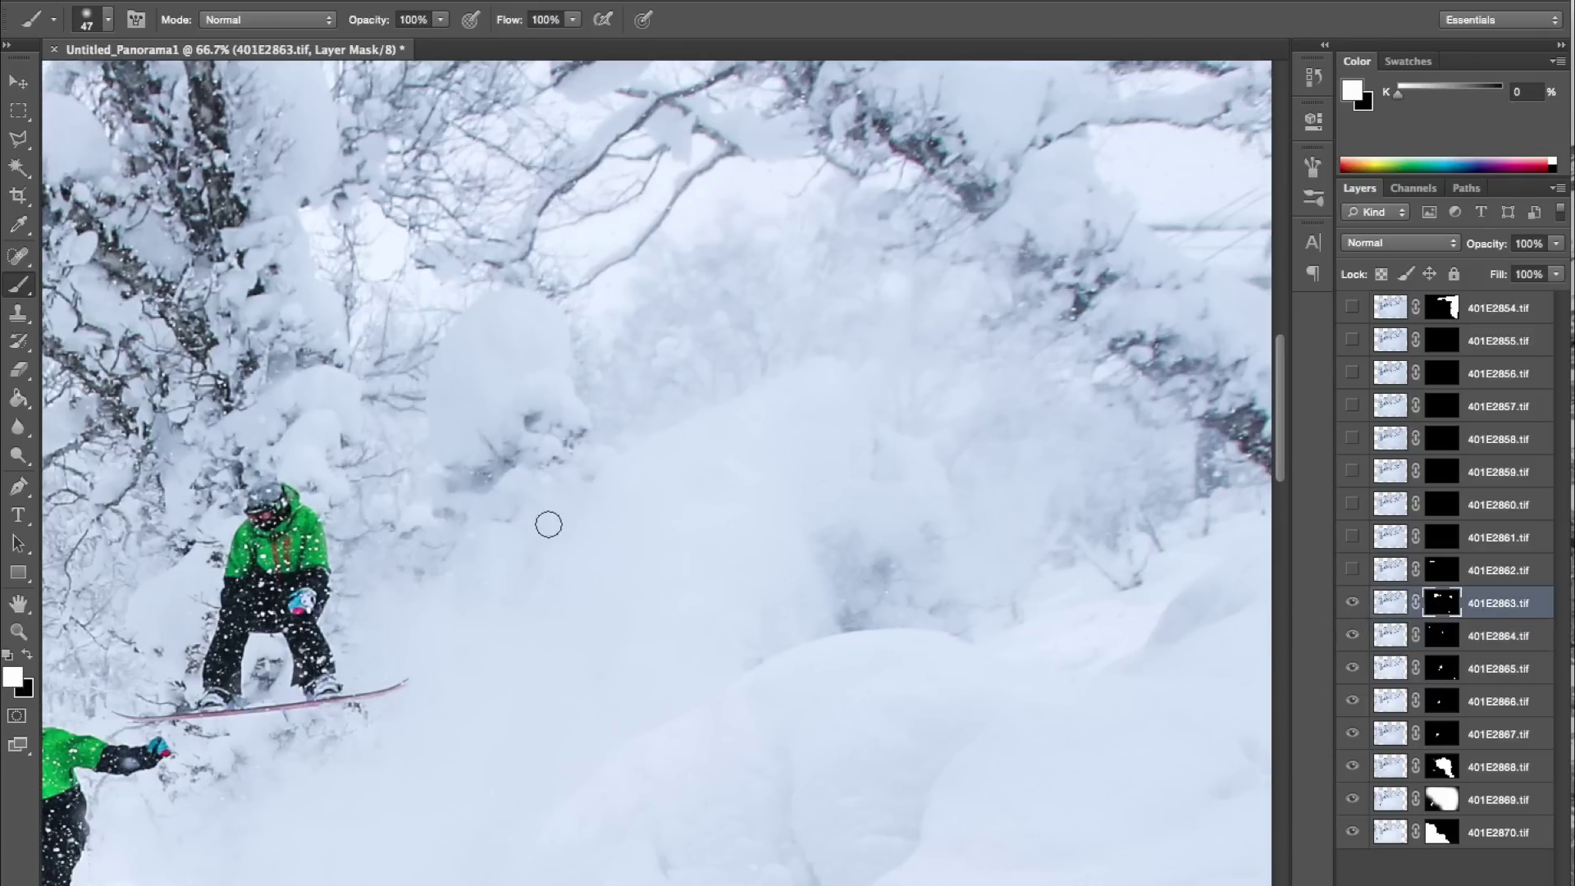
mouse_move(475, 505)
left_mouse_down()
mouse_move(501, 545)
mouse_move(511, 523)
mouse_move(418, 567)
mouse_move(411, 553)
mouse_move(366, 570)
mouse_move(411, 541)
mouse_move(547, 518)
mouse_move(507, 523)
mouse_move(534, 489)
mouse_move(516, 370)
mouse_move(516, 443)
mouse_move(517, 394)
left_mouse_up()
right_click(517, 391)
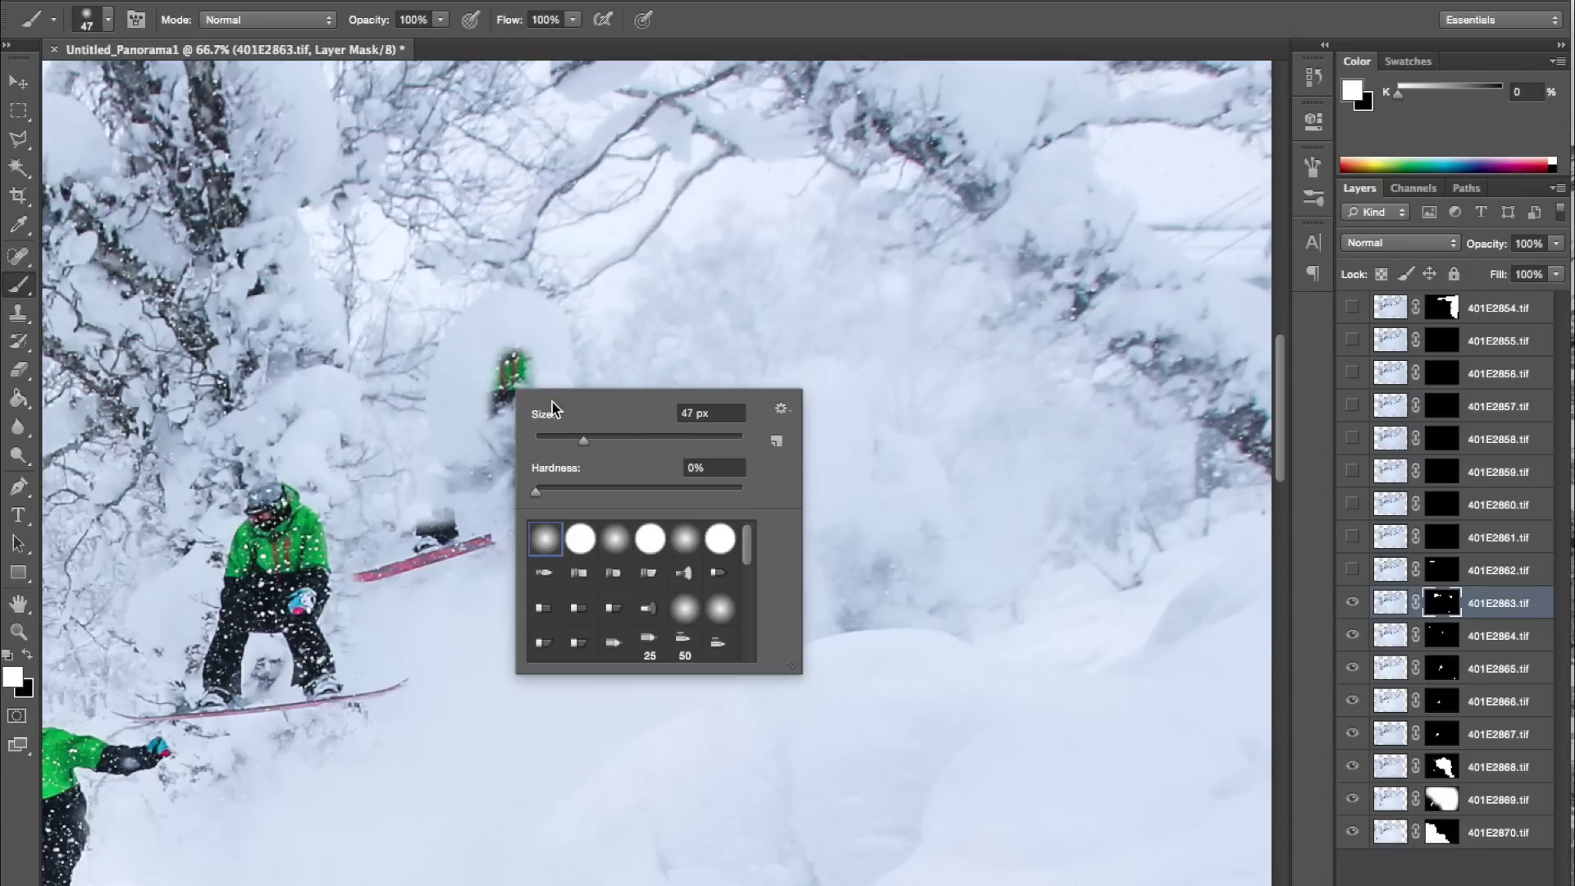
left_click(628, 435)
left_click(509, 316)
mouse_move(510, 317)
left_mouse_down()
mouse_move(538, 345)
mouse_move(527, 246)
mouse_move(541, 352)
mouse_move(627, 359)
mouse_move(645, 284)
mouse_move(459, 357)
mouse_move(449, 338)
mouse_move(446, 366)
mouse_move(365, 384)
mouse_move(418, 387)
mouse_move(359, 410)
mouse_move(447, 450)
mouse_move(480, 395)
mouse_move(509, 442)
mouse_move(487, 521)
mouse_move(447, 544)
mouse_move(608, 498)
mouse_move(524, 486)
mouse_move(529, 449)
mouse_move(504, 506)
mouse_move(391, 562)
mouse_move(438, 489)
mouse_move(484, 540)
left_mouse_up()
Refine the 401E2863.tif mask around that rider's snowboard with white 30 px and 69 px brushes, and set up black at 50% opacity
right_click(439, 498)
left_click(358, 581)
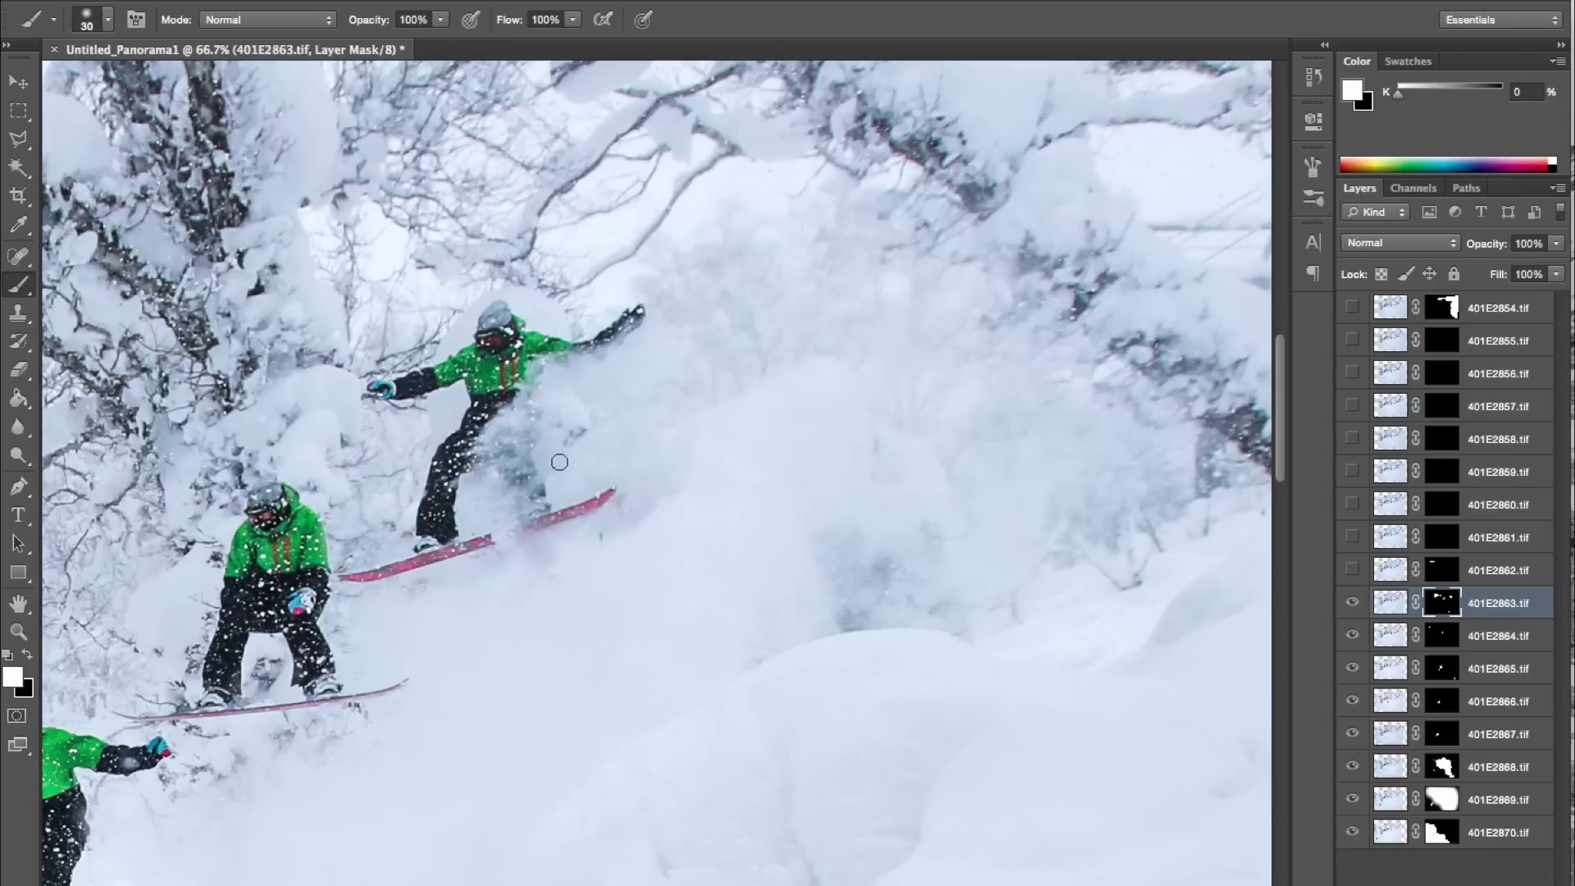
right_click(621, 537)
left_click_drag(666, 584, 710, 579)
mouse_move(527, 544)
left_mouse_down()
mouse_move(510, 586)
mouse_move(448, 573)
mouse_move(484, 604)
mouse_move(486, 551)
mouse_move(487, 596)
mouse_move(547, 593)
mouse_move(511, 543)
mouse_move(506, 580)
mouse_move(448, 622)
mouse_move(572, 580)
left_mouse_up()
key("x")
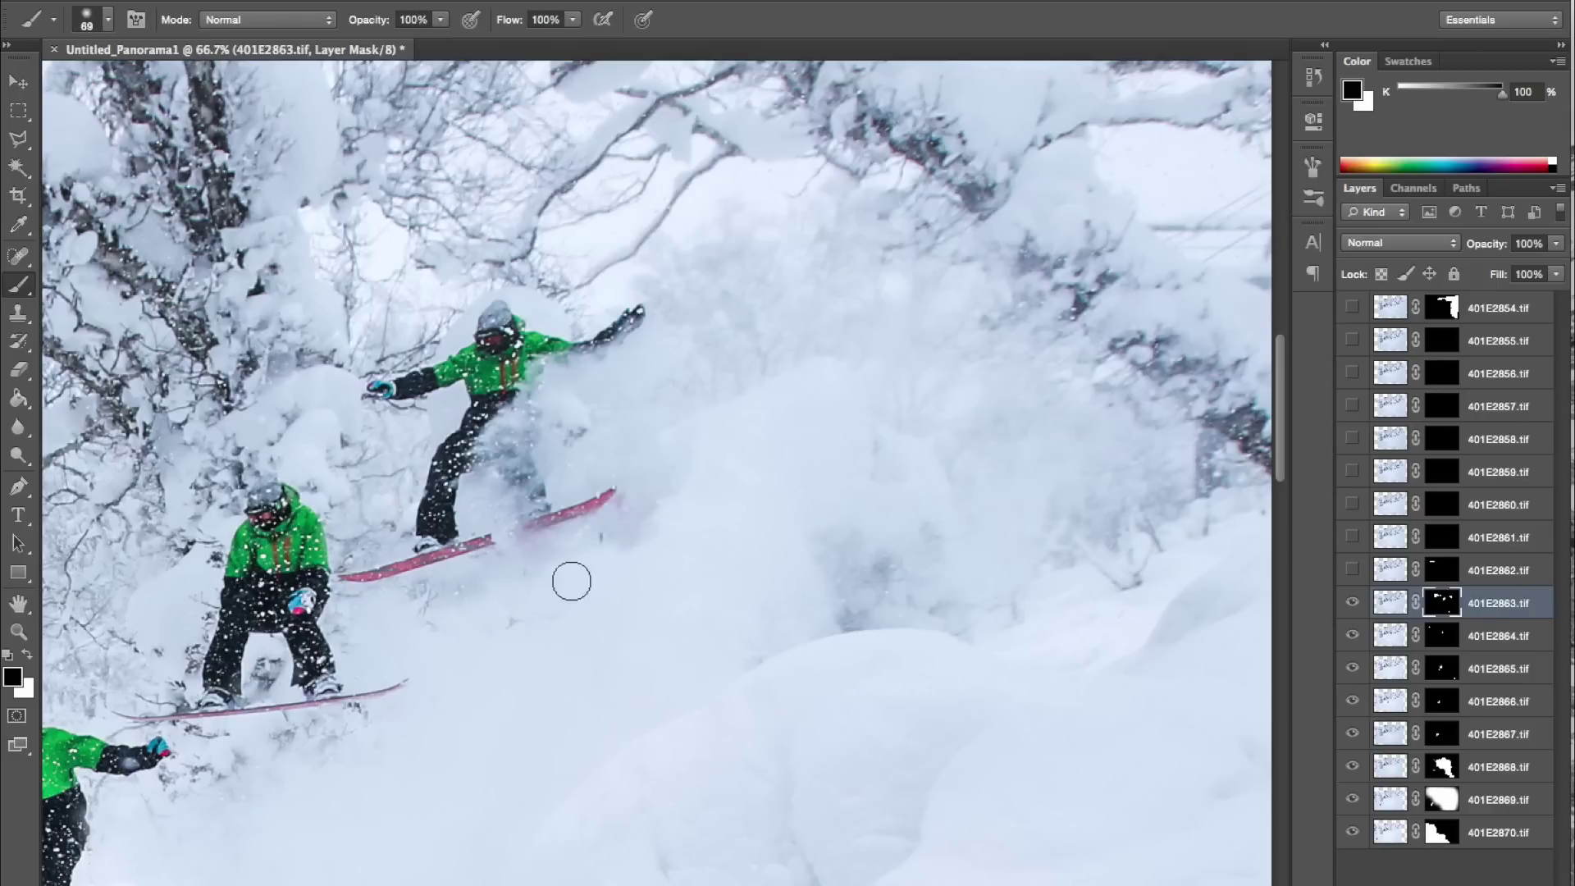
left_click(442, 20)
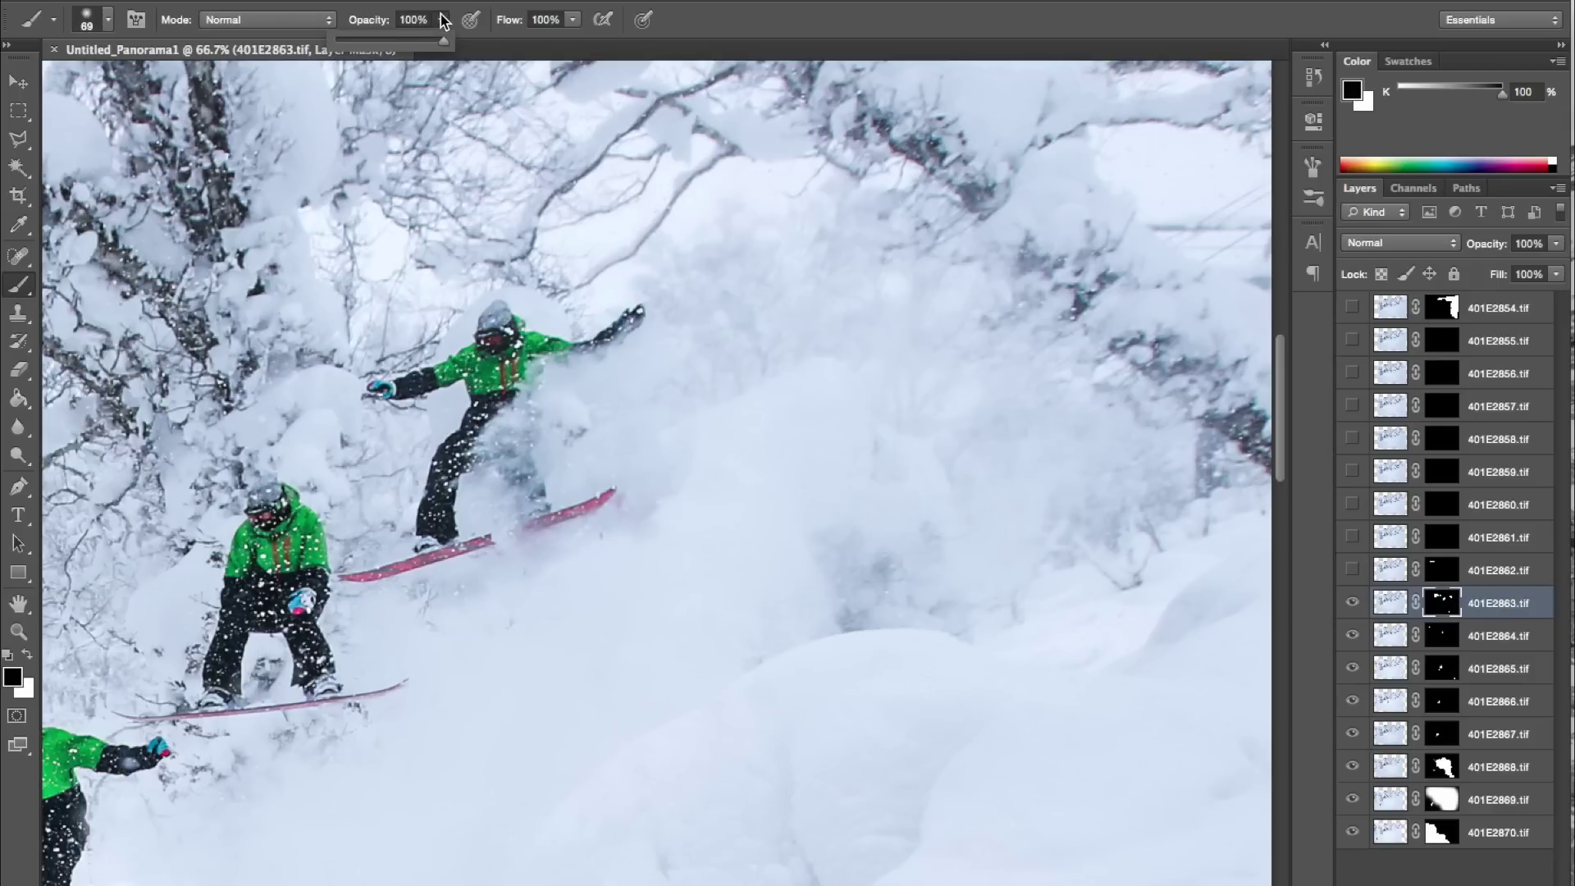
left_click(434, 572)
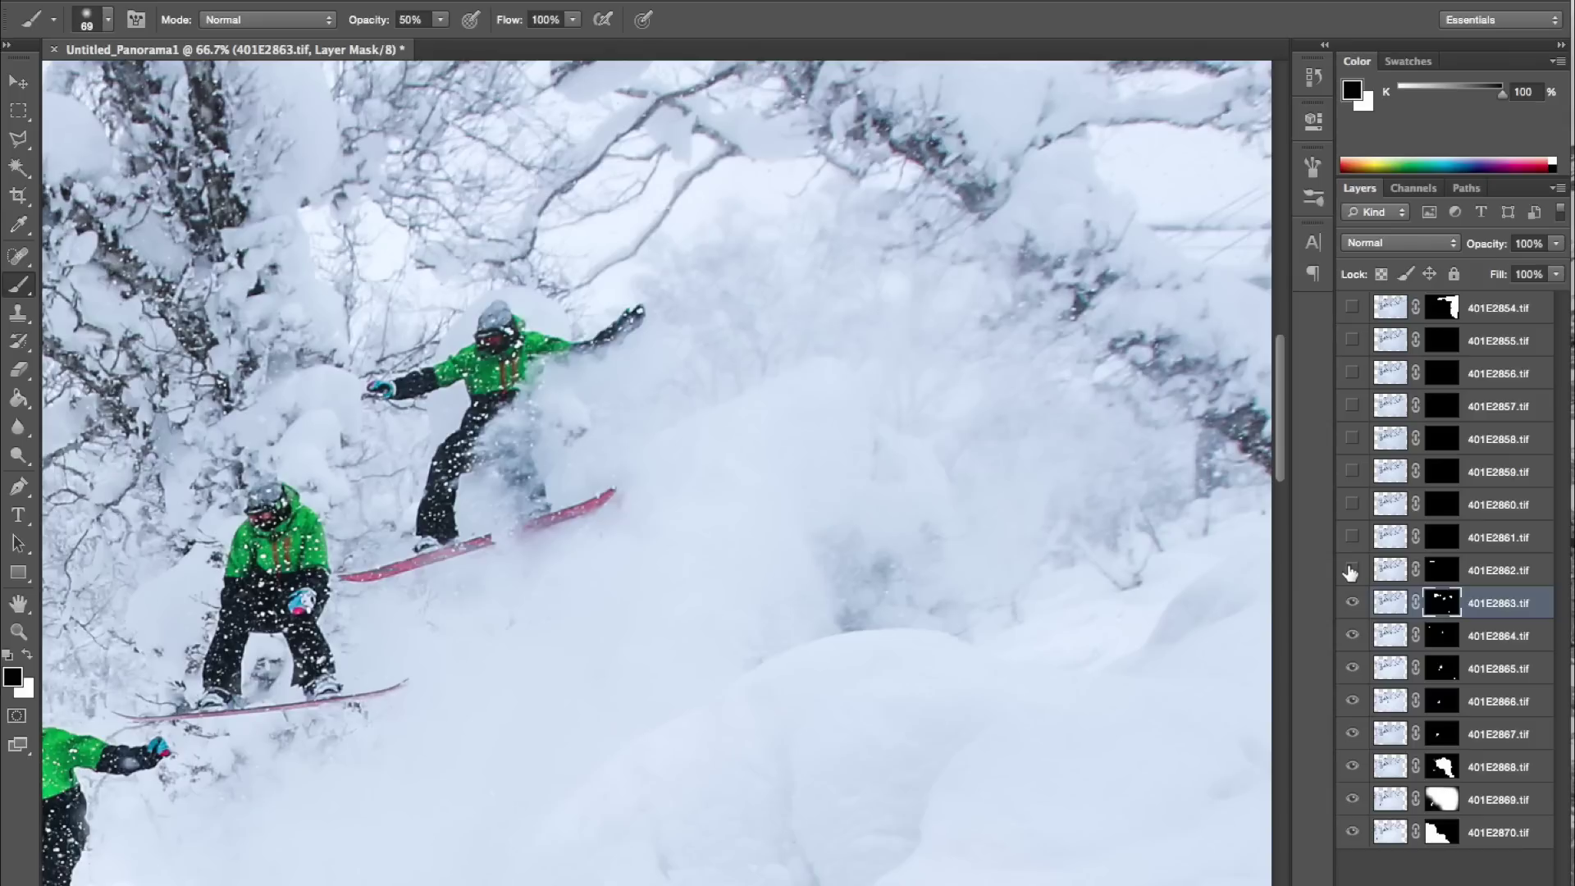
Paint white at 100% opacity with a 69 px brush on the 401E2862.tif mask to reveal the next airborne rider
left_click(1437, 573)
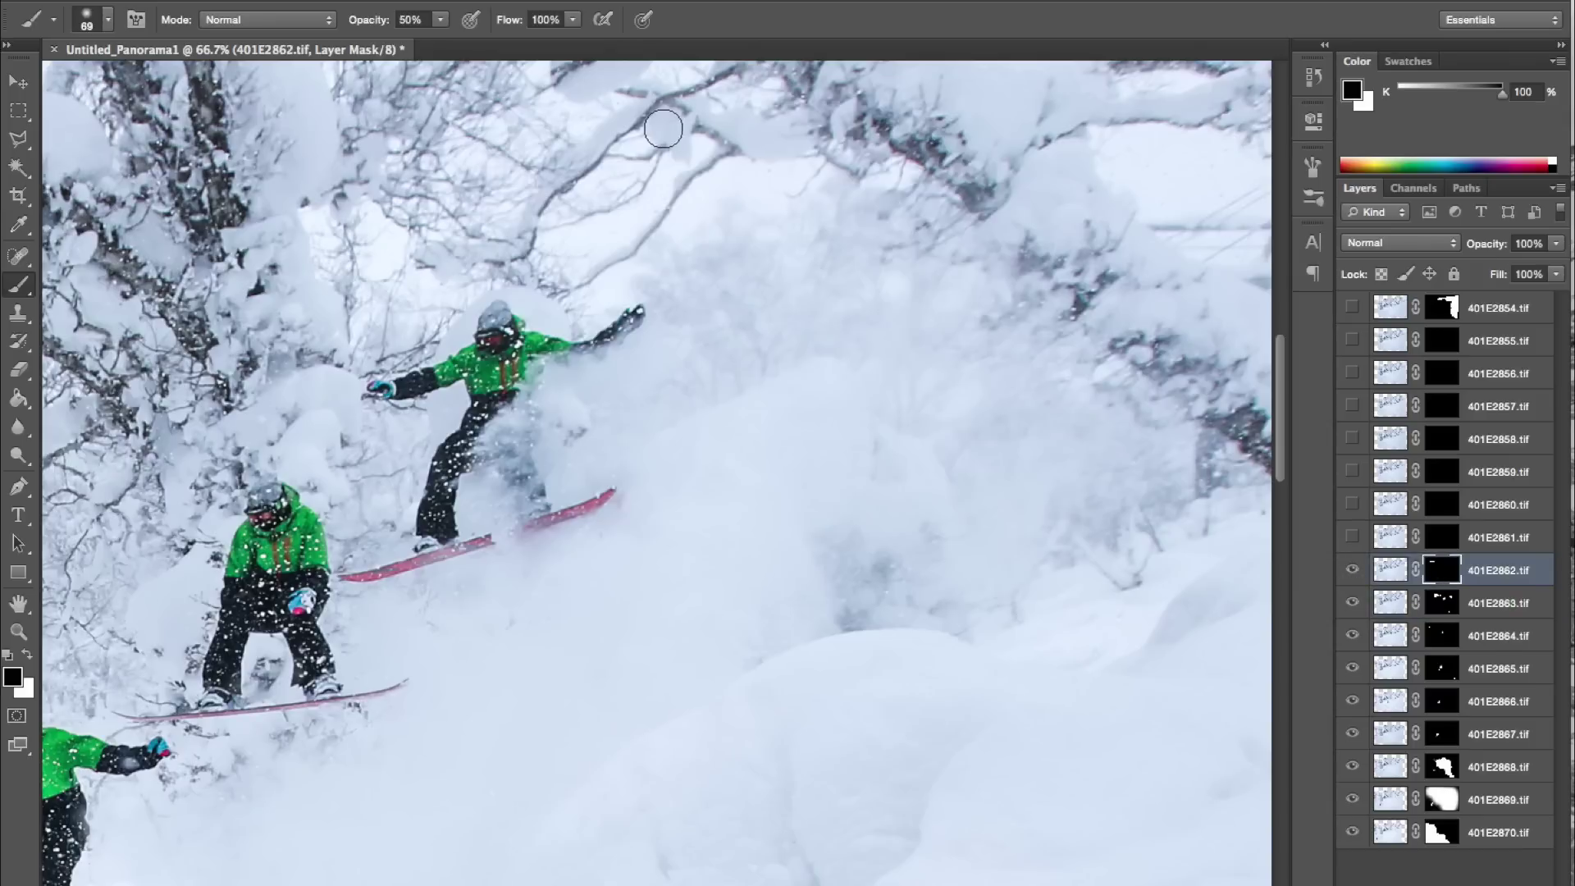
left_click(441, 20)
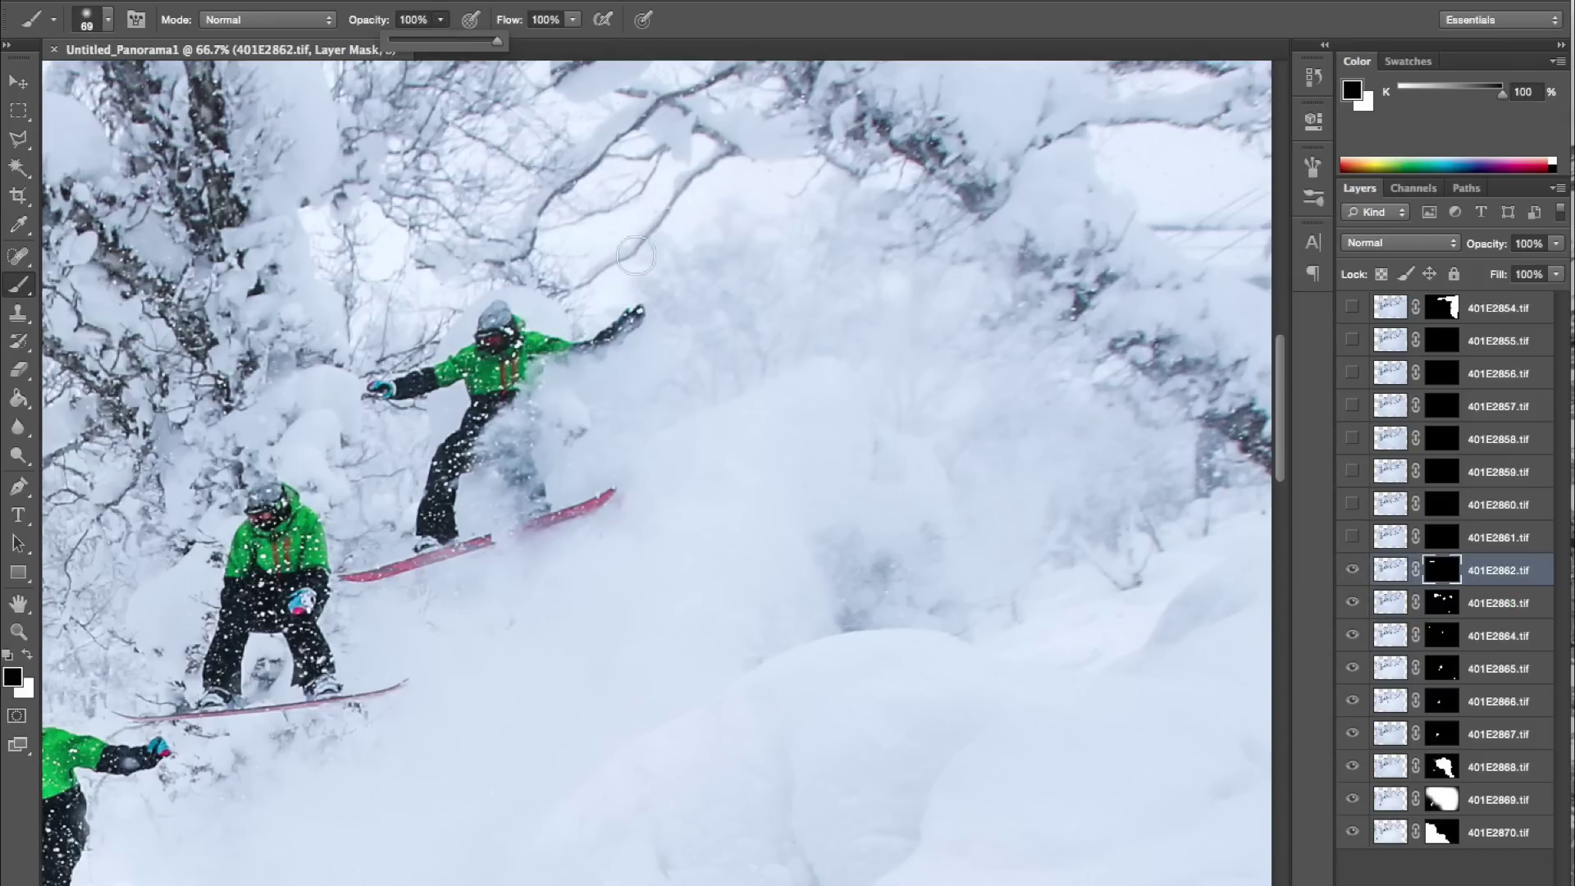
key("x")
mouse_move(755, 348)
left_mouse_down()
mouse_move(657, 163)
mouse_move(726, 226)
mouse_move(795, 252)
mouse_move(666, 232)
mouse_move(631, 248)
mouse_move(675, 255)
mouse_move(601, 279)
mouse_move(604, 257)
mouse_move(655, 270)
mouse_move(696, 312)
mouse_move(706, 238)
mouse_move(720, 407)
mouse_move(796, 396)
mouse_move(796, 382)
mouse_move(658, 443)
mouse_move(668, 421)
mouse_move(598, 437)
mouse_move(652, 340)
mouse_move(617, 420)
left_mouse_up()
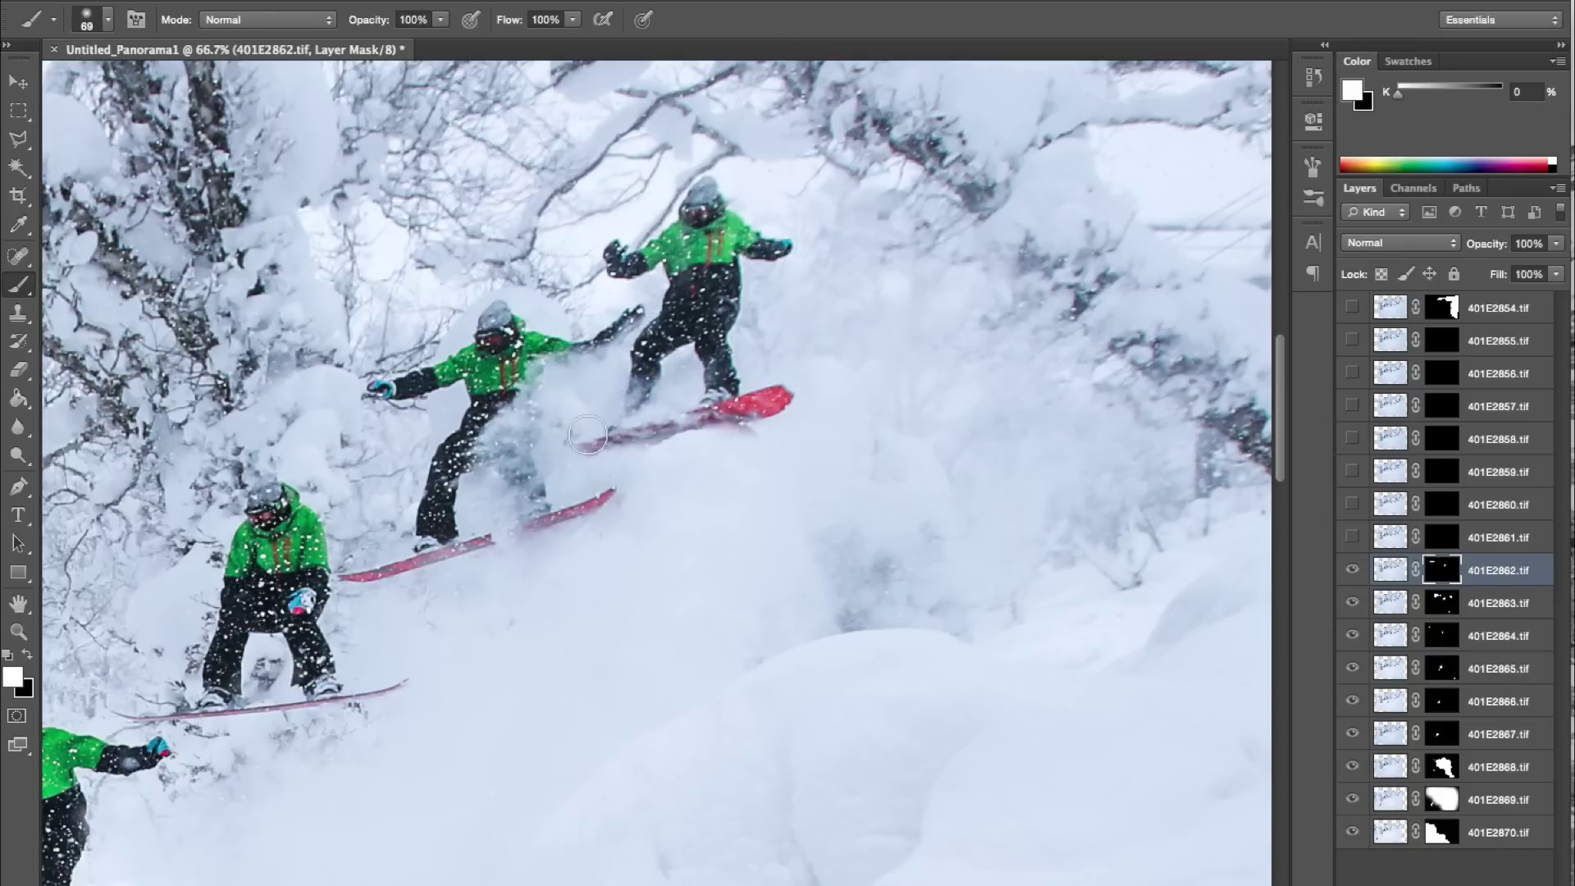
Paint white with a 43 px brush on the 401E2862.tif mask to bring out the tail of that rider's snowboard
right_click(587, 435)
left_click_drag(661, 485, 653, 485)
left_click(569, 441)
left_click_drag(569, 441, 573, 449)
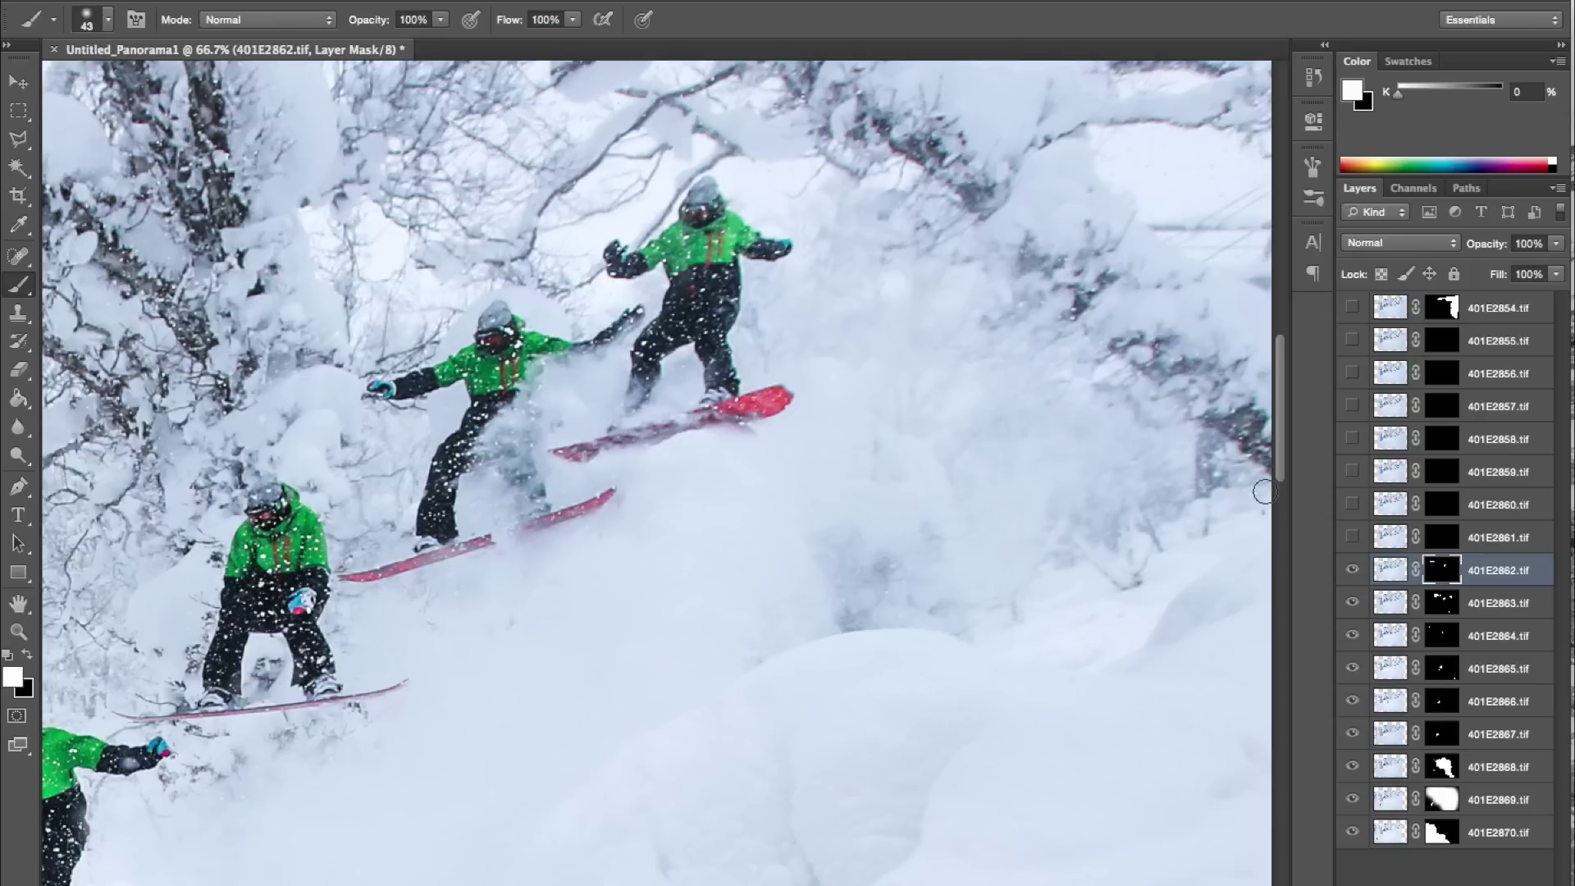
Reveal the rider on layer 401E2861.tif by painting white on its mask, using a 20 px brush for the snowboard's tail
left_click(1441, 537)
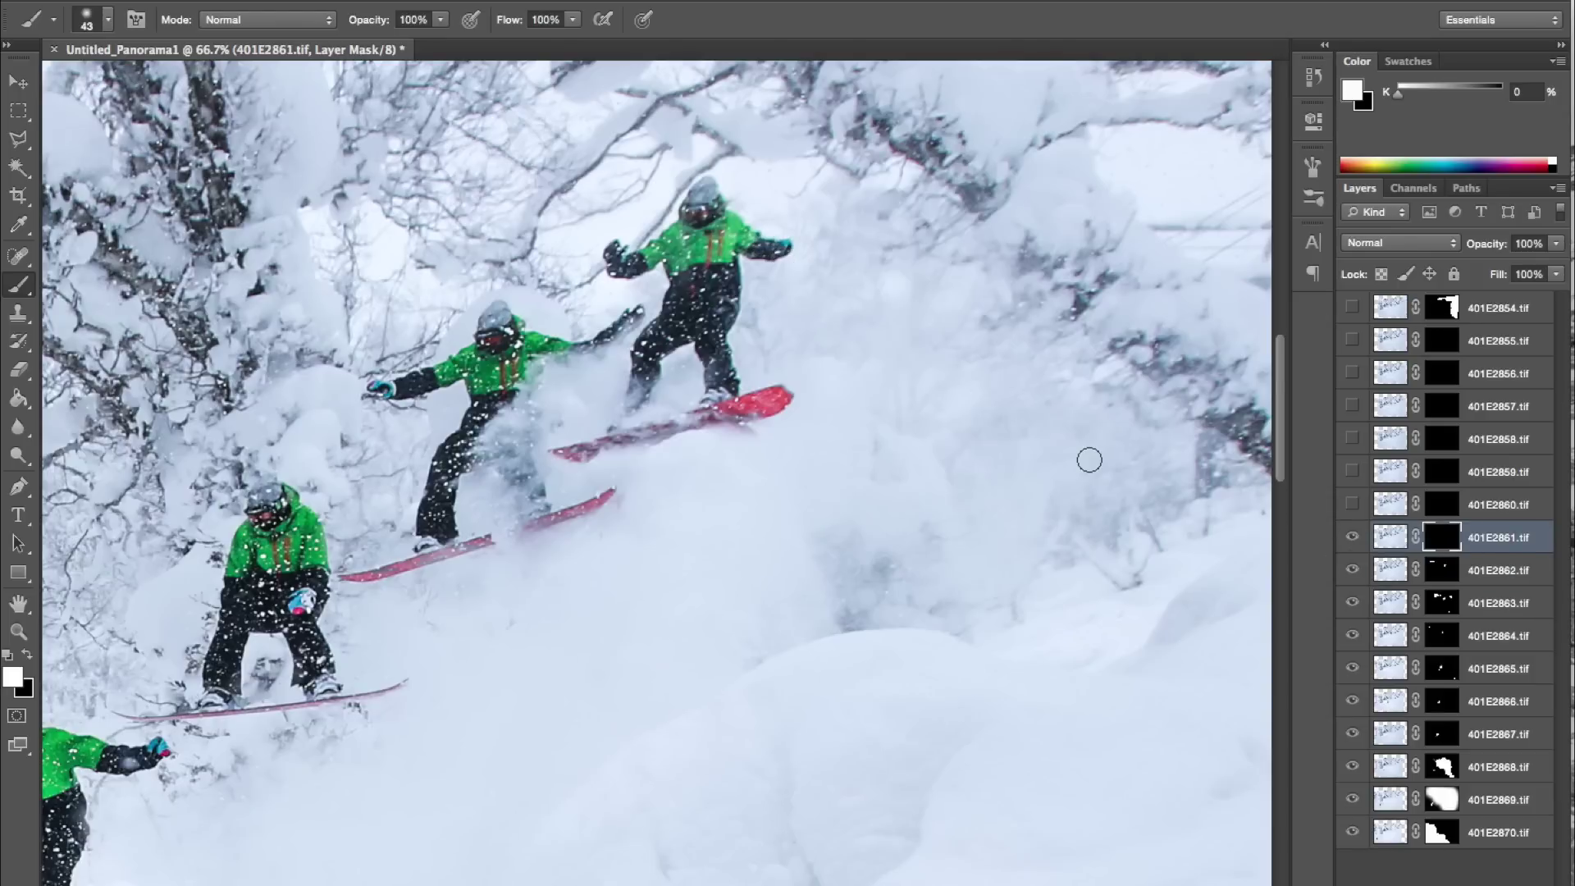
scroll(1089, 457, "up", 4)
scroll(1089, 457, "right", 3)
mouse_move(830, 398)
left_mouse_down()
mouse_move(807, 479)
mouse_move(806, 412)
mouse_move(805, 425)
mouse_move(872, 434)
mouse_move(712, 422)
left_mouse_up()
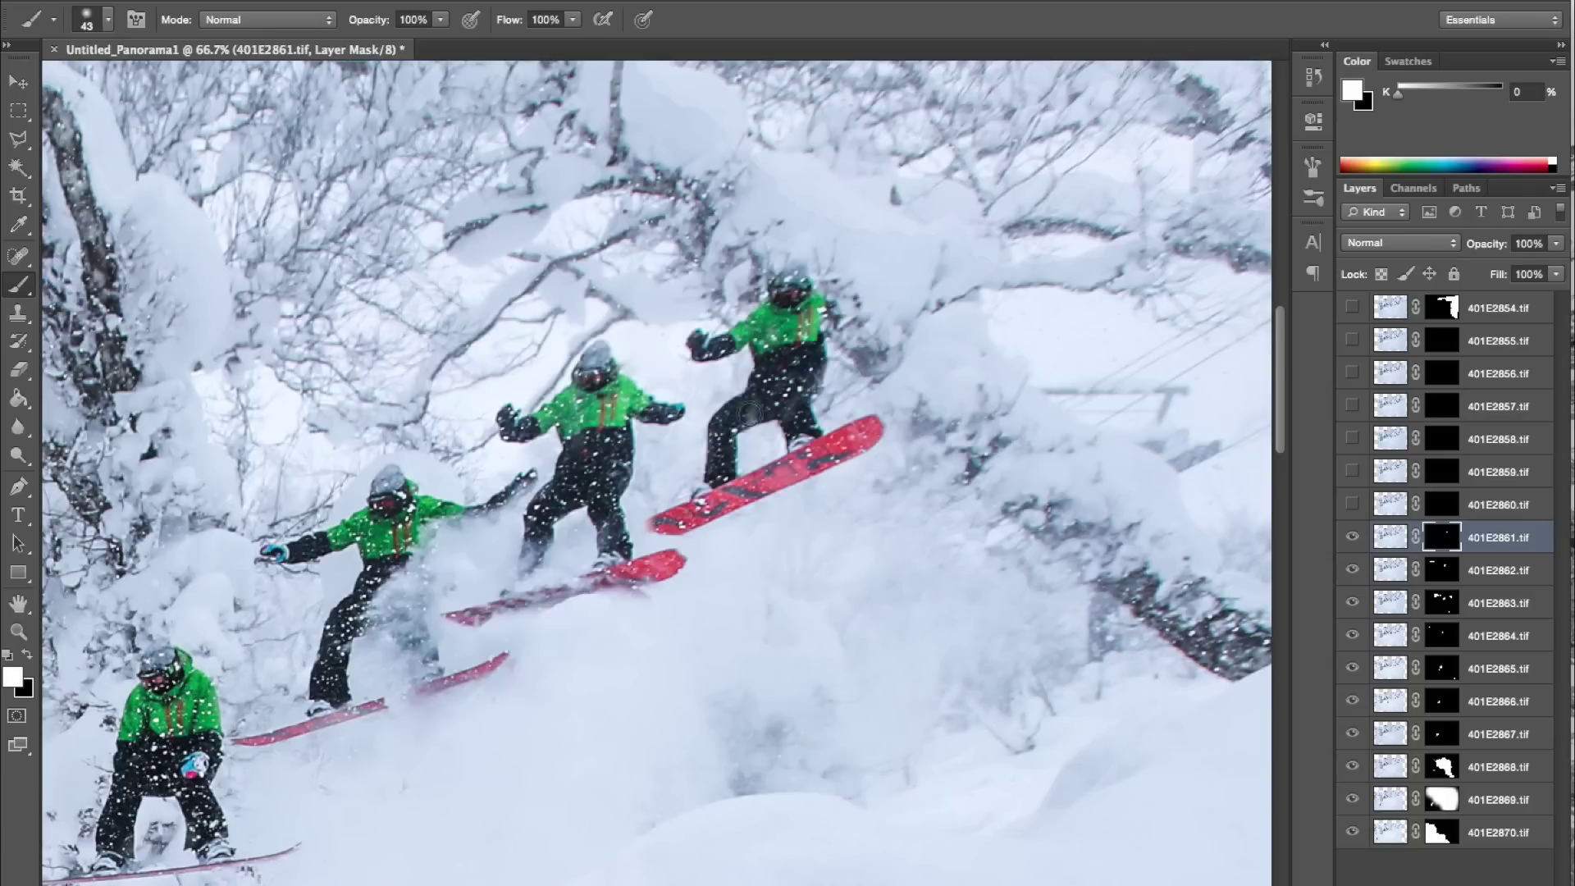
right_click(669, 528)
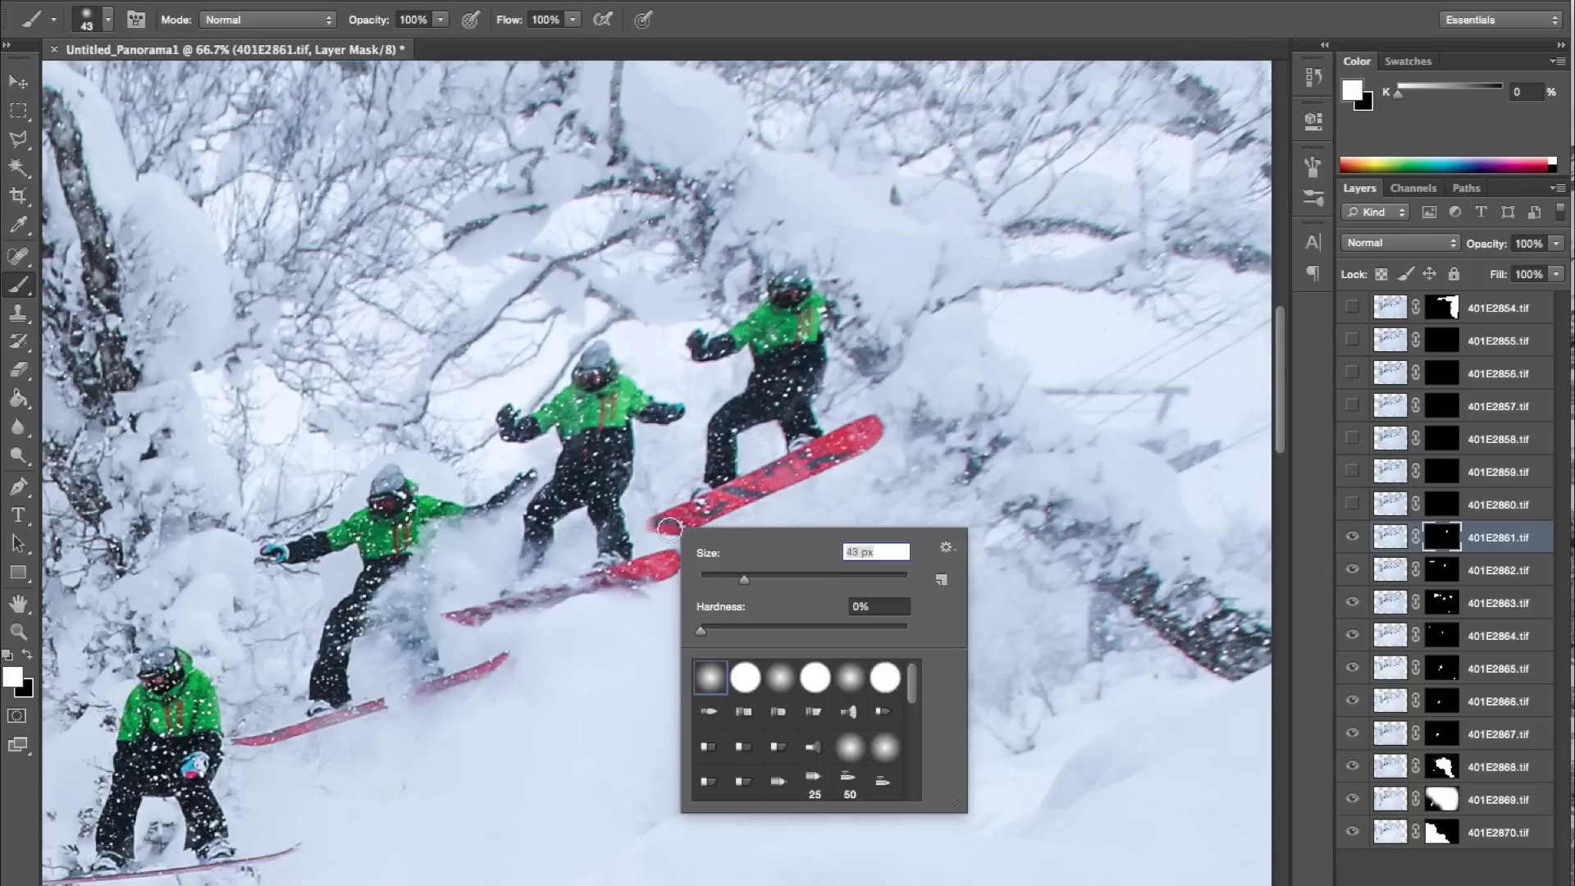
left_click(720, 577)
key("Return")
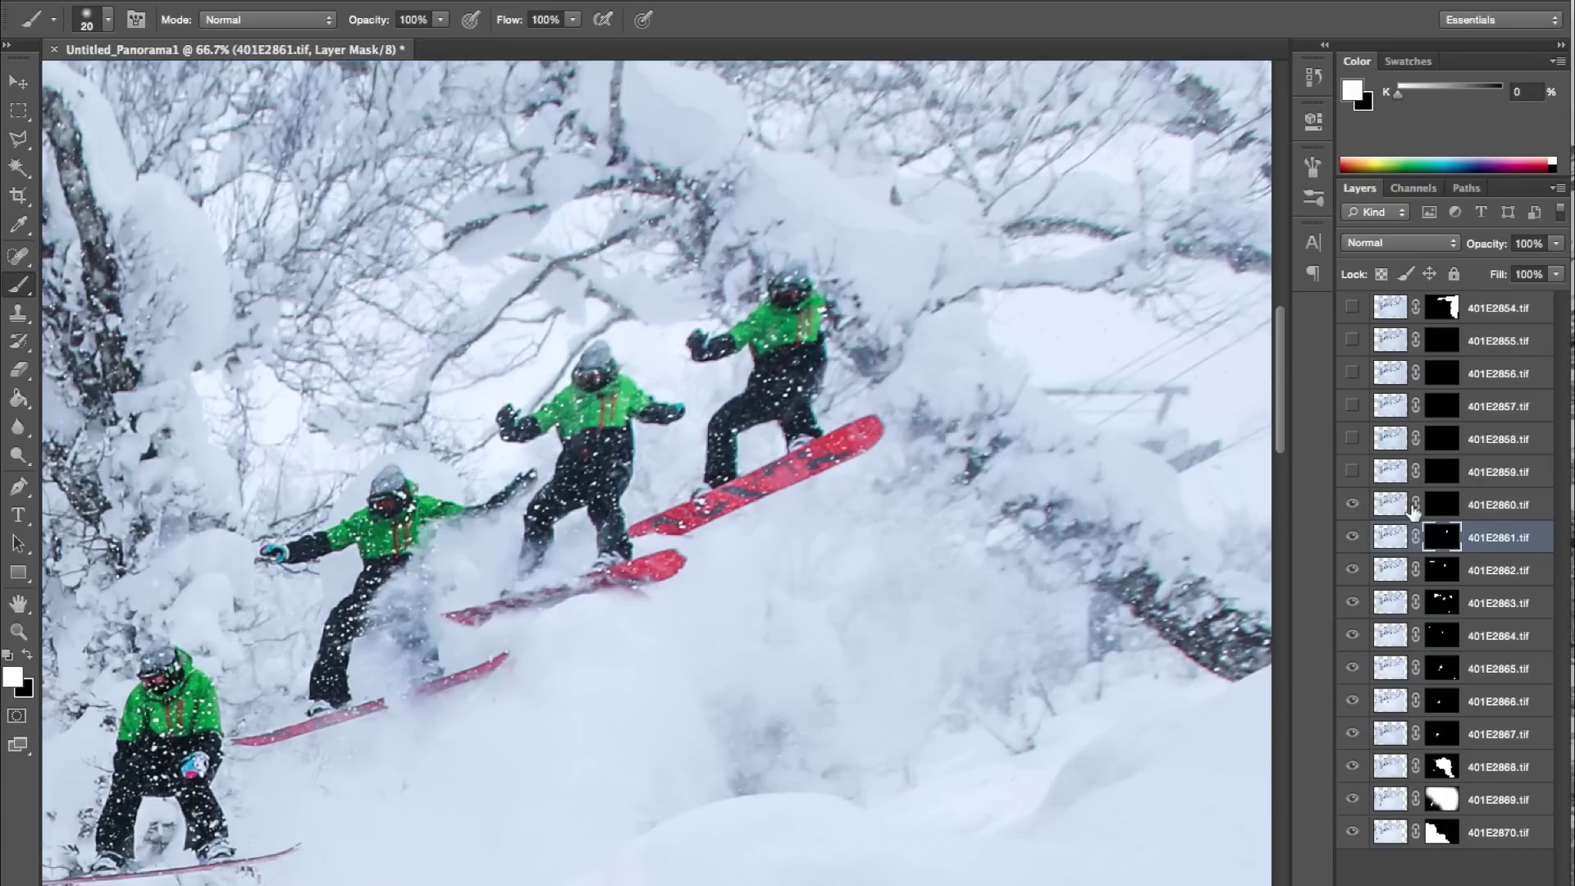
Reveal the rider on the 401E2860.tif mask in white with a 60 px brush, using 18 px for the tail of the board
key("alt+bracketright")
right_click(961, 335)
left_click_drag(1040, 380, 1053, 385)
left_click(928, 289)
mouse_move(969, 308)
left_mouse_down()
mouse_move(976, 272)
mouse_move(996, 284)
mouse_move(1033, 248)
mouse_move(1020, 265)
mouse_move(1030, 226)
mouse_move(959, 253)
mouse_move(982, 210)
mouse_move(879, 328)
mouse_move(856, 287)
mouse_move(855, 306)
mouse_move(988, 323)
mouse_move(1012, 354)
mouse_move(1002, 419)
mouse_move(1042, 381)
mouse_move(1038, 409)
mouse_move(1072, 395)
mouse_move(989, 406)
mouse_move(1055, 357)
mouse_move(957, 412)
mouse_move(898, 378)
mouse_move(908, 350)
mouse_move(886, 351)
mouse_move(920, 400)
left_mouse_up()
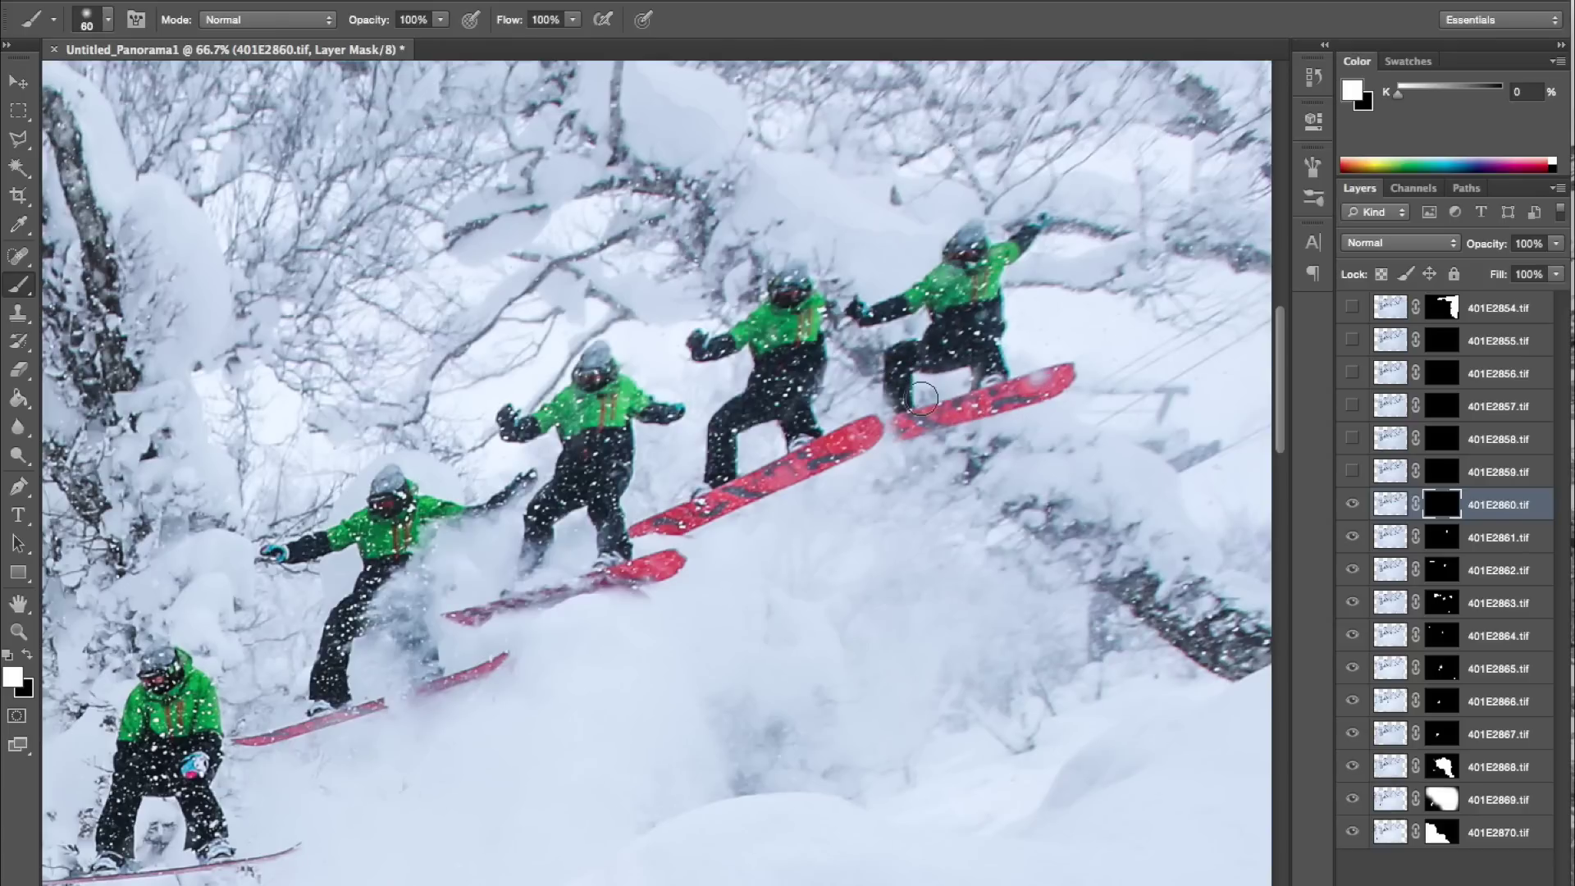
right_click(932, 400)
left_click(979, 444)
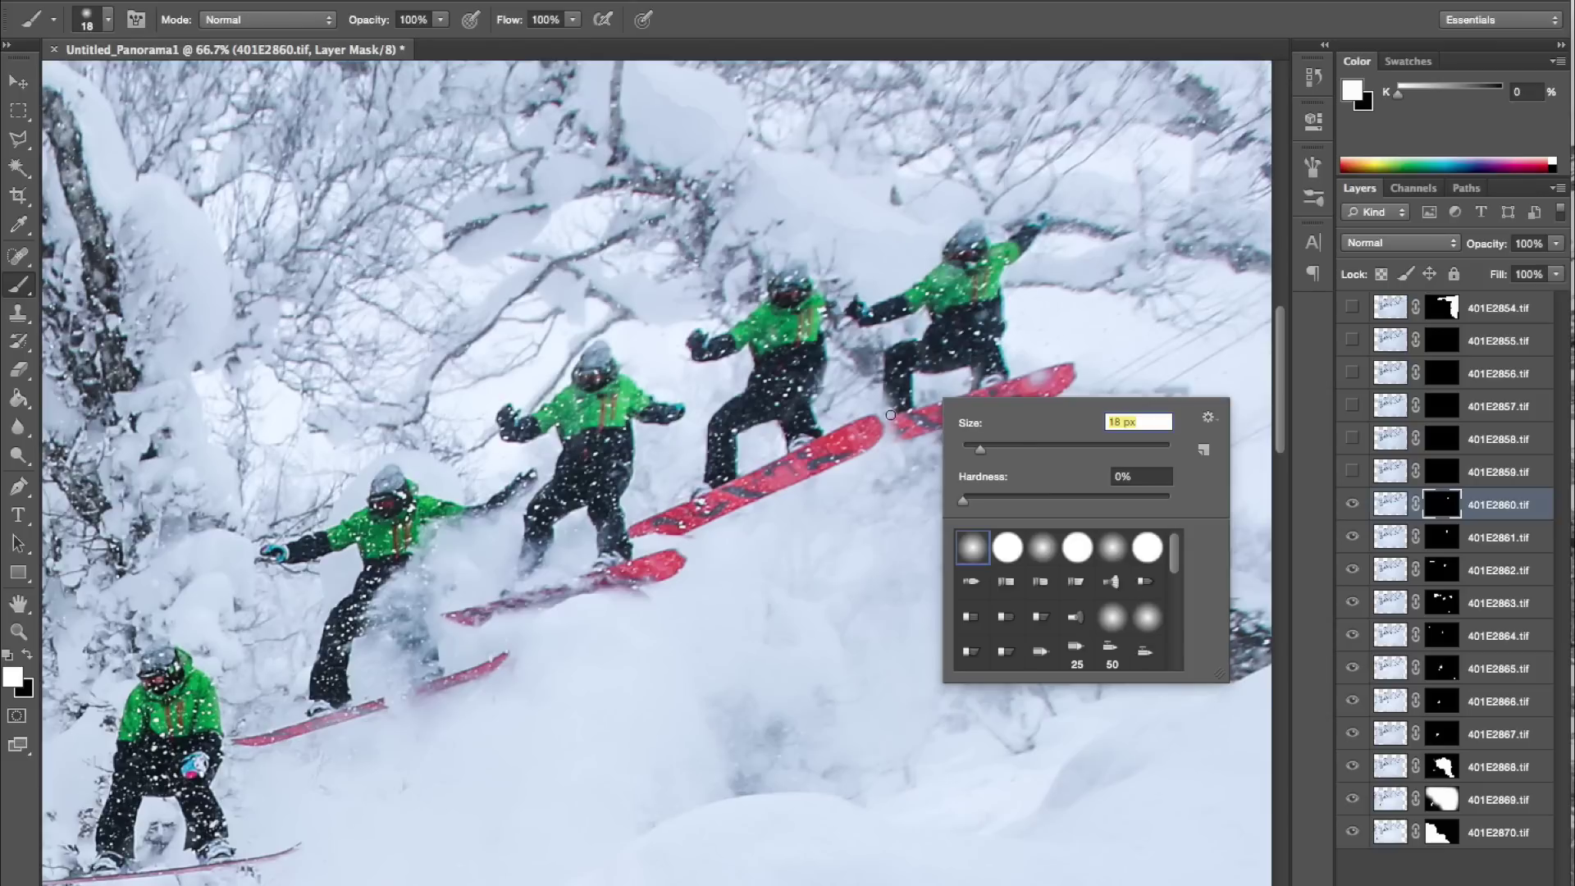
left_click(885, 402)
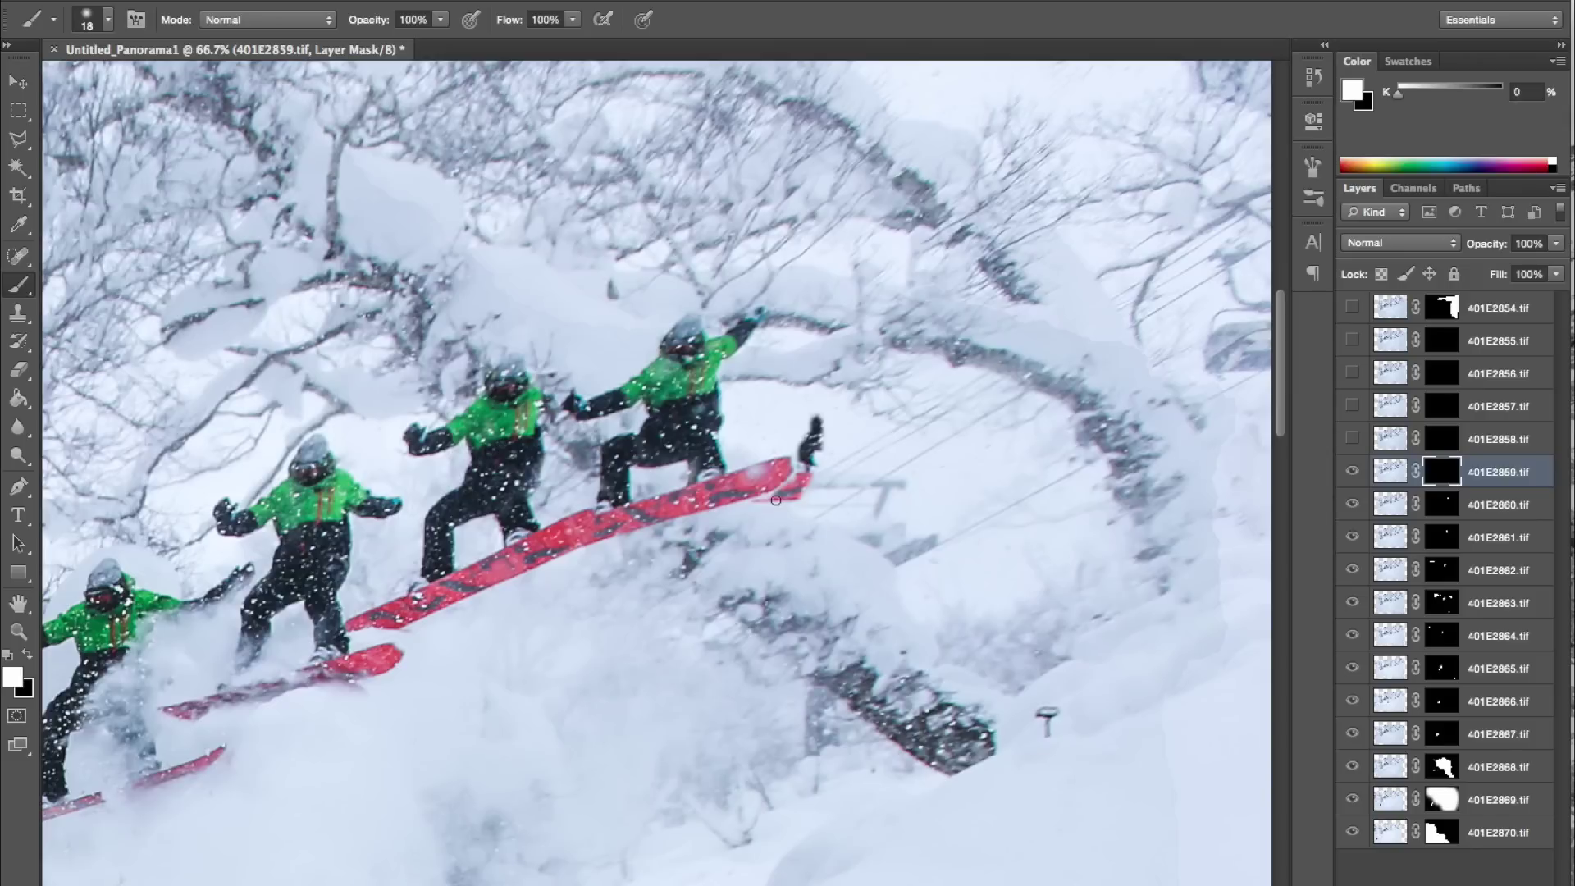
Paint white with a 60 px brush on the 401E2859.tif mask to reveal the rider at the peak of the jump
left_click_drag(798, 444, 818, 456)
right_click(825, 436)
left_click(898, 485)
key("Return")
mouse_move(840, 443)
left_mouse_down()
mouse_move(963, 436)
mouse_move(861, 479)
mouse_move(804, 485)
left_mouse_up()
Select the 401E2858.tif mask and paint white with a 60 px brush to reveal the next rider past the jump's peak
key("alt+bracketright")
left_click_drag(1024, 296, 727, 324)
mouse_move(739, 328)
left_mouse_down()
mouse_move(713, 385)
mouse_move(656, 410)
mouse_move(819, 579)
mouse_move(714, 566)
mouse_move(706, 457)
mouse_move(676, 434)
left_mouse_up()
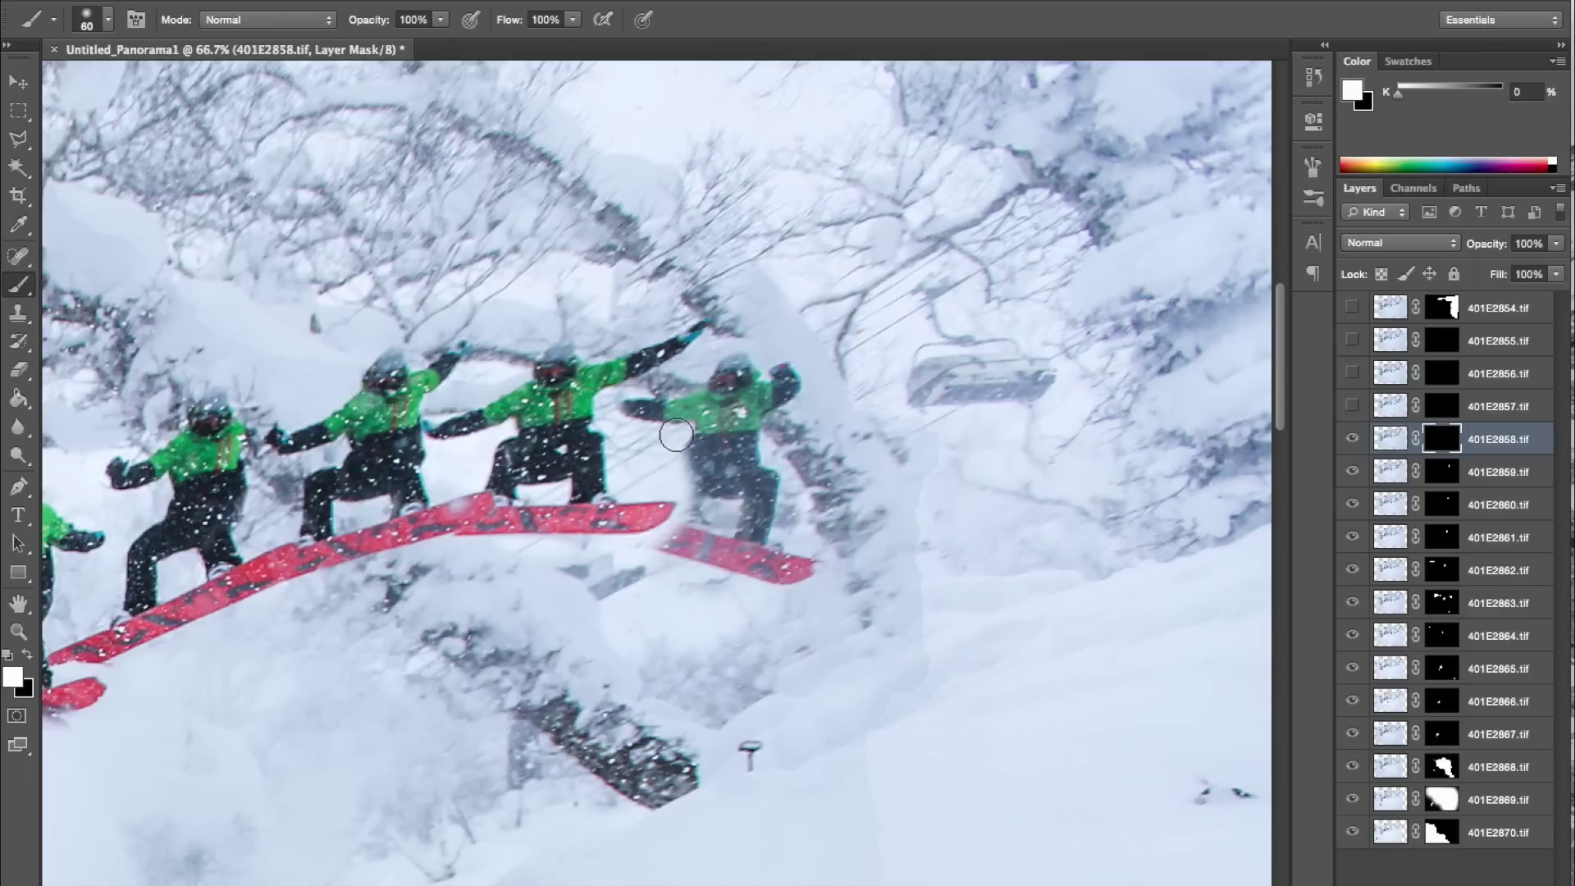
Paint white with a 21 px brush on the 401E2858.tif mask to bring out that rider's hand, leg and snowboard tail
right_click(709, 510)
left_click_drag(799, 560, 762, 560)
left_click(636, 423)
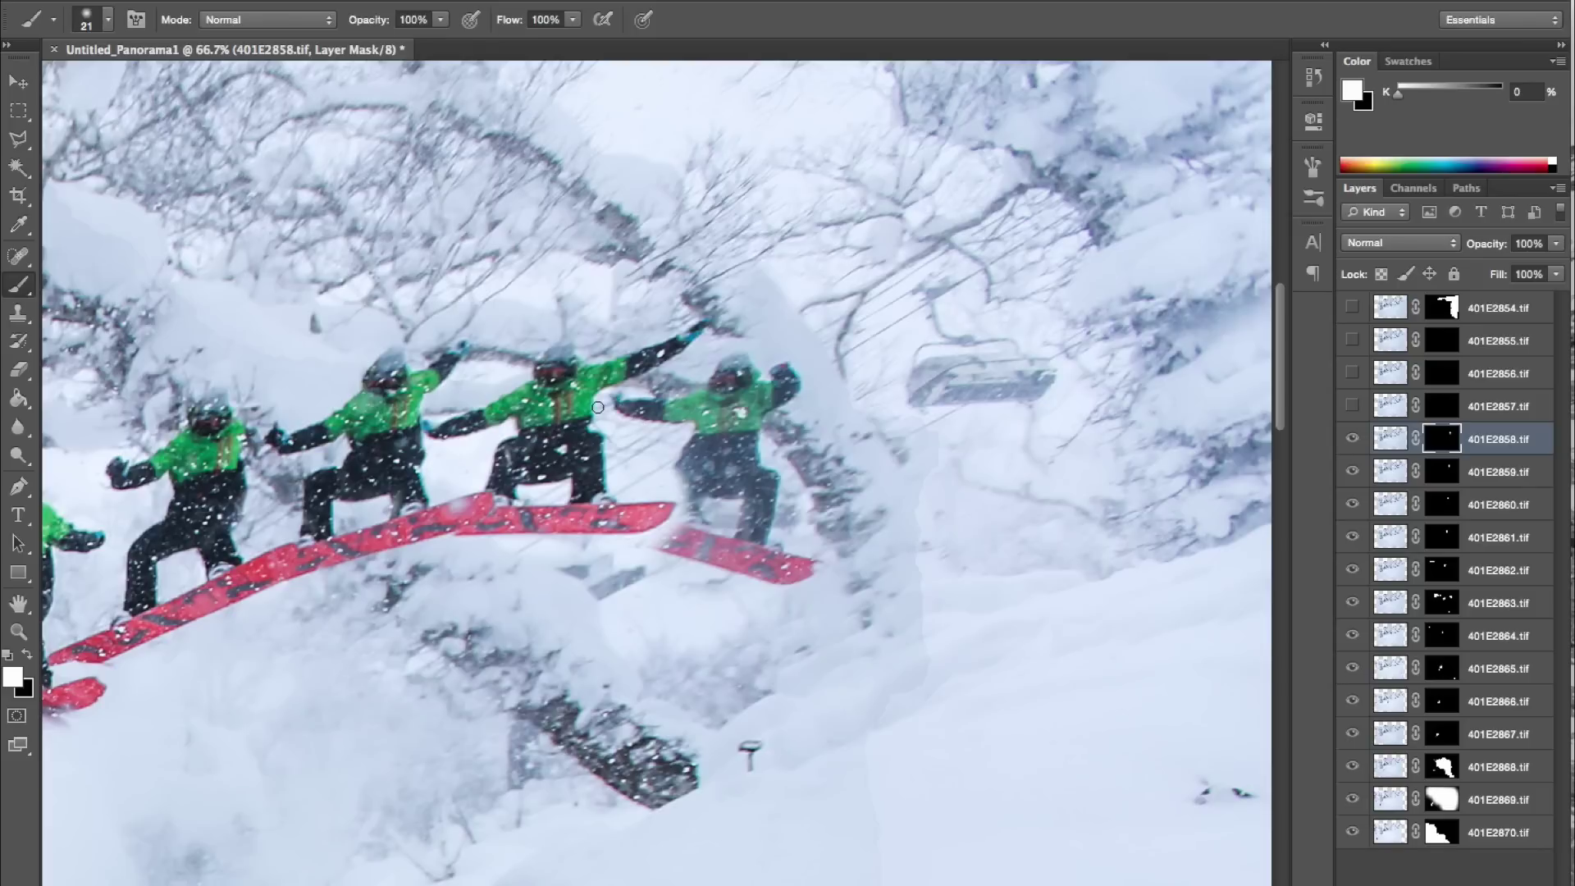
left_click_drag(626, 405, 660, 471)
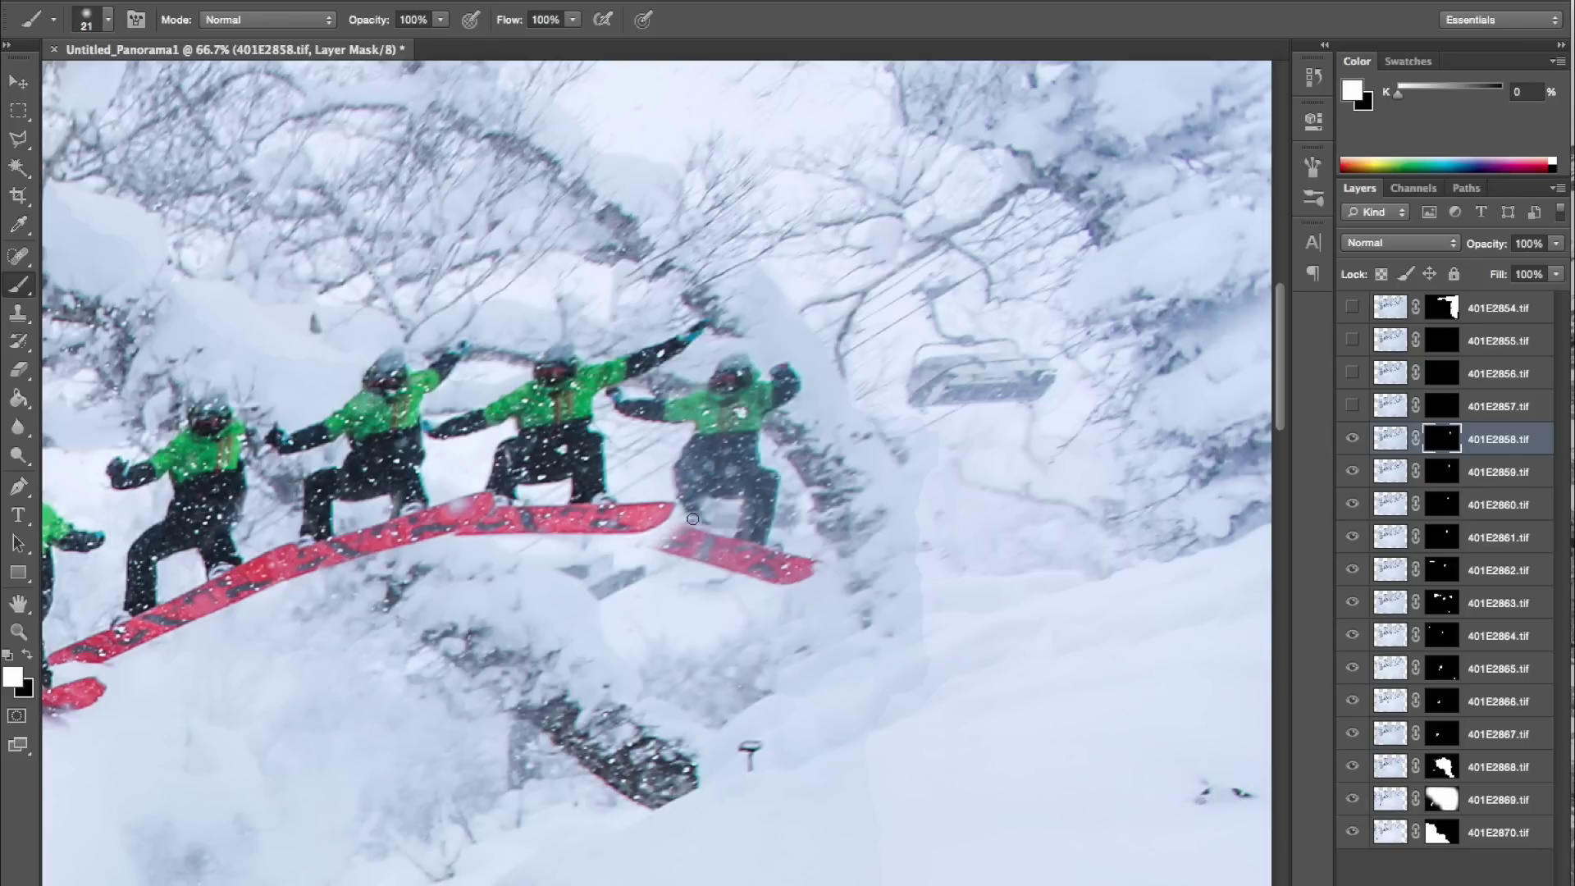
left_click_drag(674, 526, 617, 541)
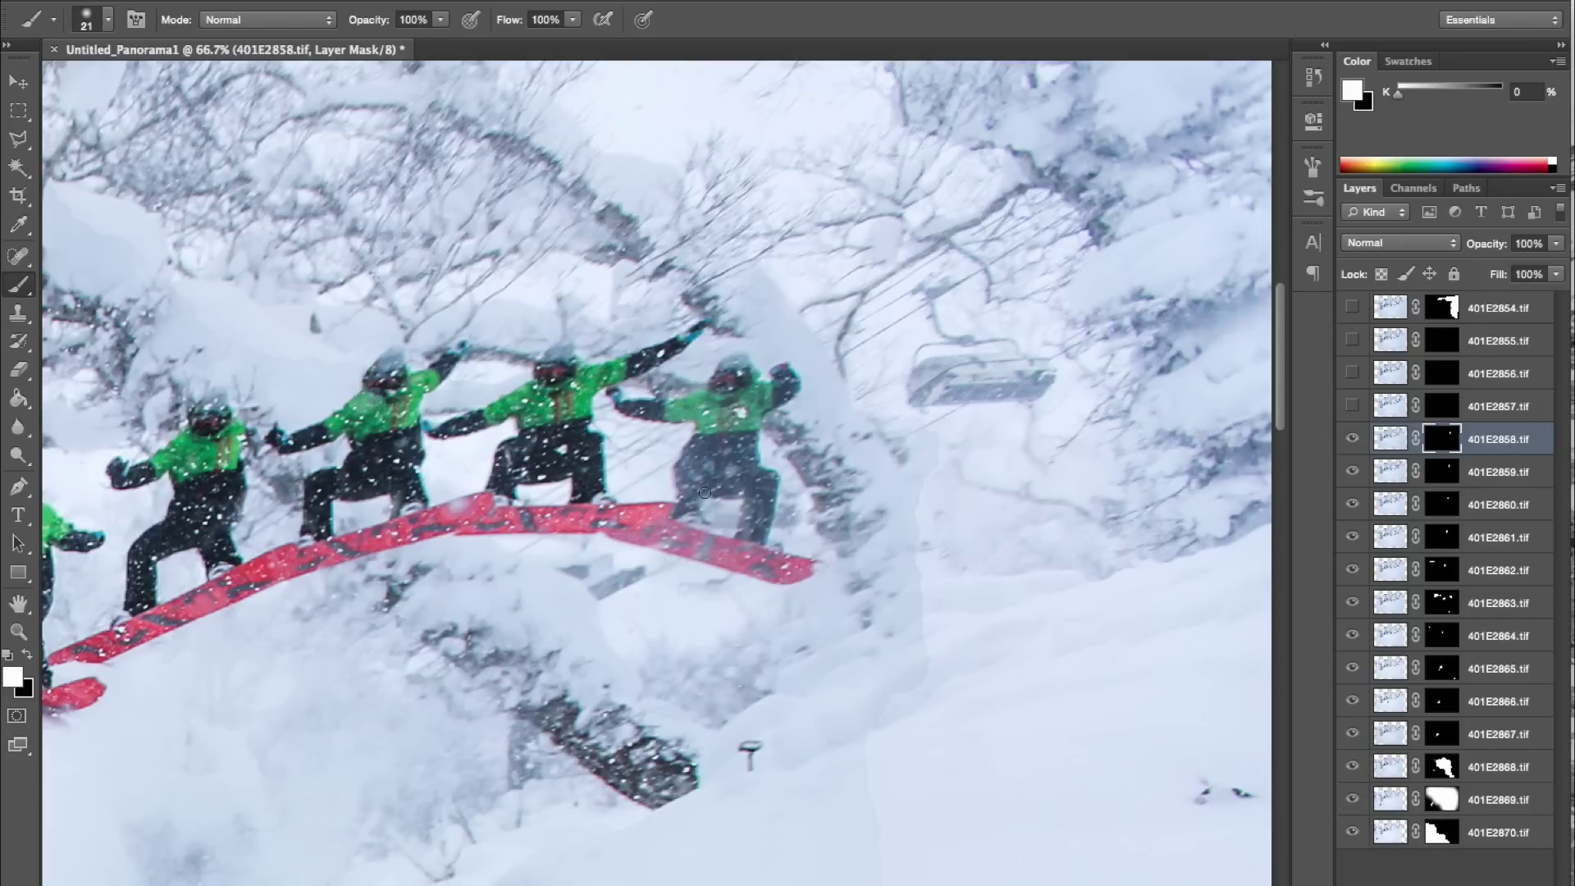
Paint white with a 60 px brush on the 401E2857.tif mask to reveal the rider leaving the snow and the snowboard
key("alt+bracketright")
right_click(871, 572)
left_click_drag(924, 622, 961, 622)
mouse_move(870, 566)
left_mouse_down()
mouse_move(886, 480)
mouse_move(921, 441)
mouse_move(821, 471)
mouse_move(934, 591)
mouse_move(884, 606)
mouse_move(866, 637)
left_mouse_up()
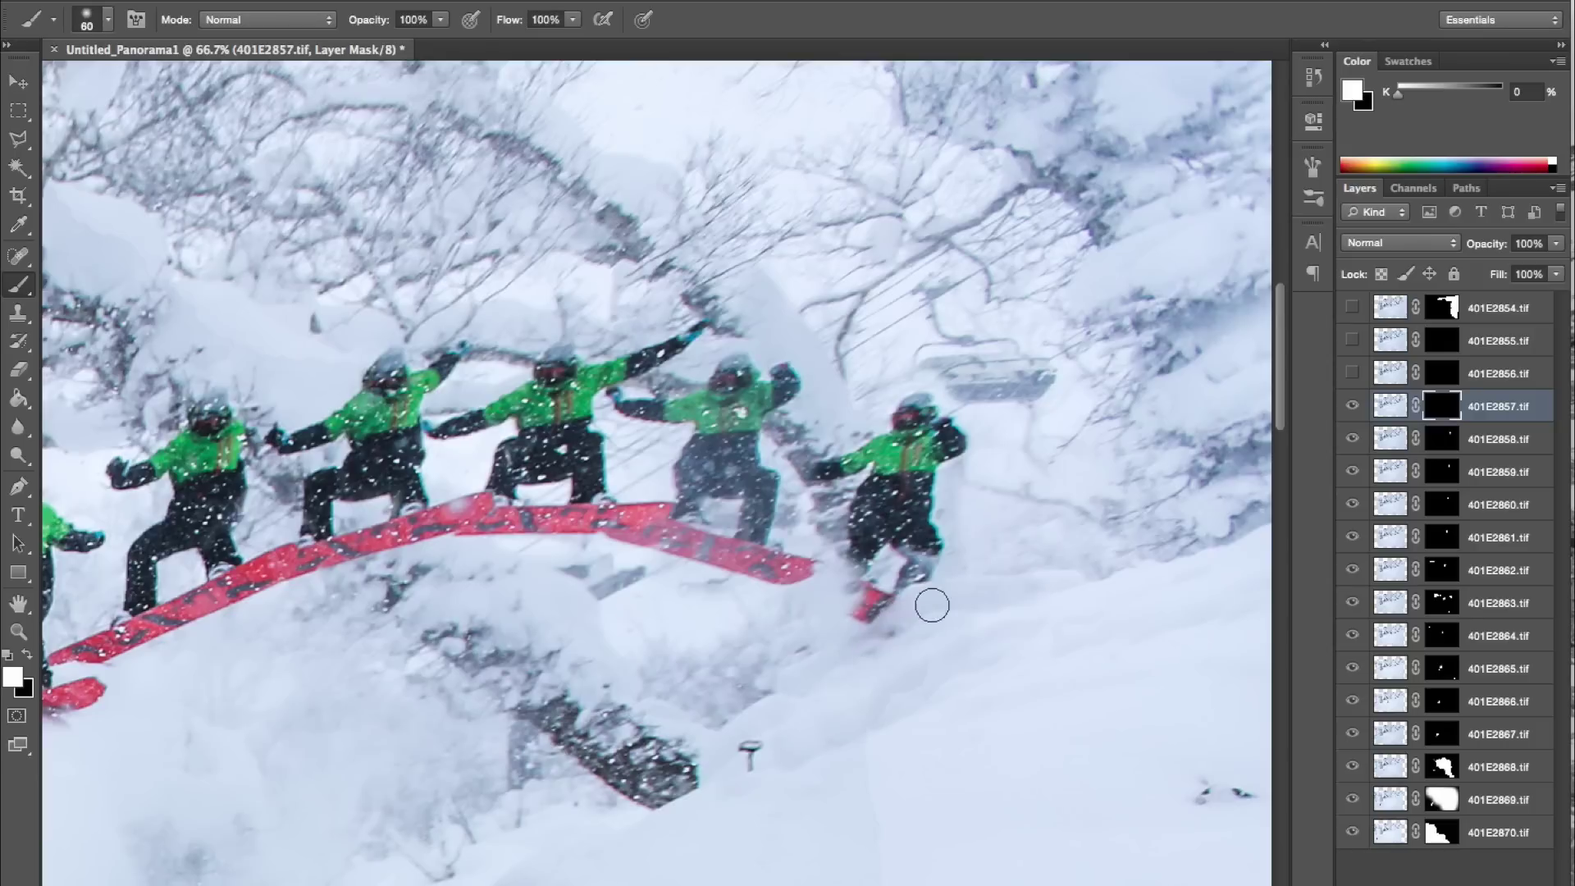
left_click_drag(846, 561, 846, 579)
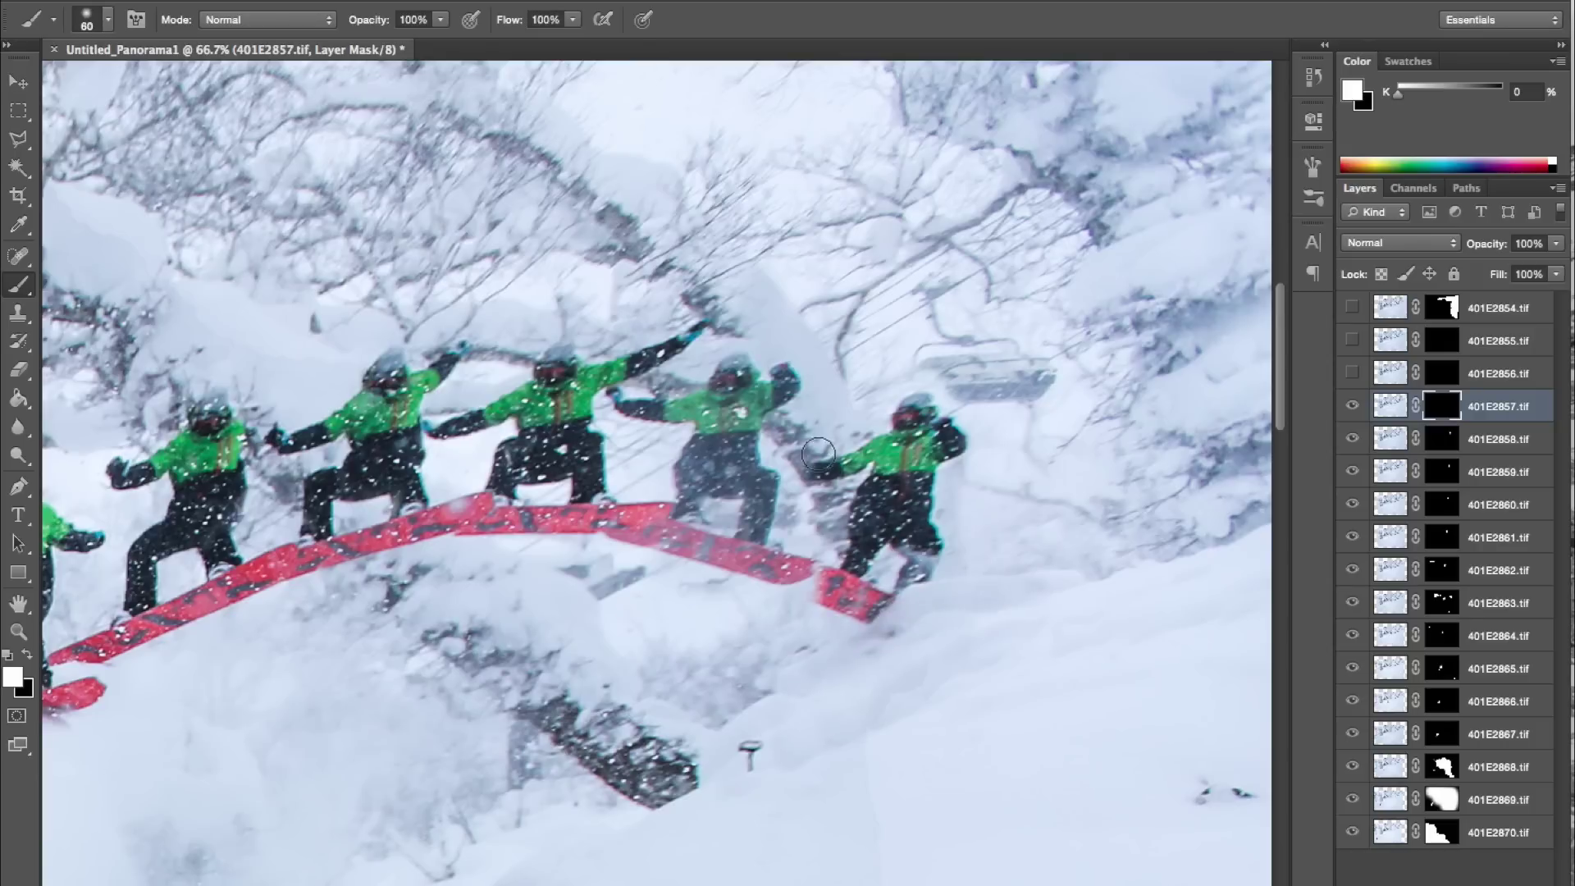
right_click(875, 544)
left_click(913, 579)
Select the 401E2856.tif mask and paint white with a resized brush to reveal the rider just before takeoff
key("alt+bracketright")
right_click(1037, 551)
left_click(1118, 590)
left_click(1026, 558)
mouse_move(1026, 528)
left_mouse_down()
mouse_move(1024, 569)
mouse_move(1004, 538)
mouse_move(974, 551)
left_mouse_up()
Paint white with a 353 px brush on the 401E2856.tif mask to reveal the snowy slope along the panorama's right edge
key("ctrl+0")
mouse_move(1139, 246)
left_mouse_down()
mouse_move(1195, 317)
mouse_move(1234, 440)
mouse_move(1247, 345)
mouse_move(1212, 658)
mouse_move(1220, 844)
mouse_move(1177, 814)
left_mouse_up()
mouse_move(1138, 813)
left_mouse_down()
mouse_move(1112, 780)
mouse_move(1098, 785)
mouse_move(1098, 485)
mouse_move(1126, 464)
mouse_move(1140, 585)
mouse_move(1150, 467)
mouse_move(1176, 570)
mouse_move(1165, 547)
mouse_move(1165, 771)
mouse_move(1125, 602)
mouse_move(1148, 697)
mouse_move(1194, 692)
mouse_move(1074, 840)
mouse_move(1148, 548)
mouse_move(1205, 141)
mouse_move(1215, 308)
mouse_move(1216, 108)
mouse_move(1203, 224)
mouse_move(1153, 176)
mouse_move(1239, 68)
mouse_move(1150, 128)
mouse_move(936, 142)
mouse_move(1092, 131)
mouse_move(1130, 190)
mouse_move(1169, 211)
mouse_move(1105, 305)
mouse_move(1099, 475)
mouse_move(1105, 269)
mouse_move(825, 181)
mouse_move(885, 181)
mouse_move(713, 156)
mouse_move(755, 170)
mouse_move(1045, 825)
left_mouse_up()
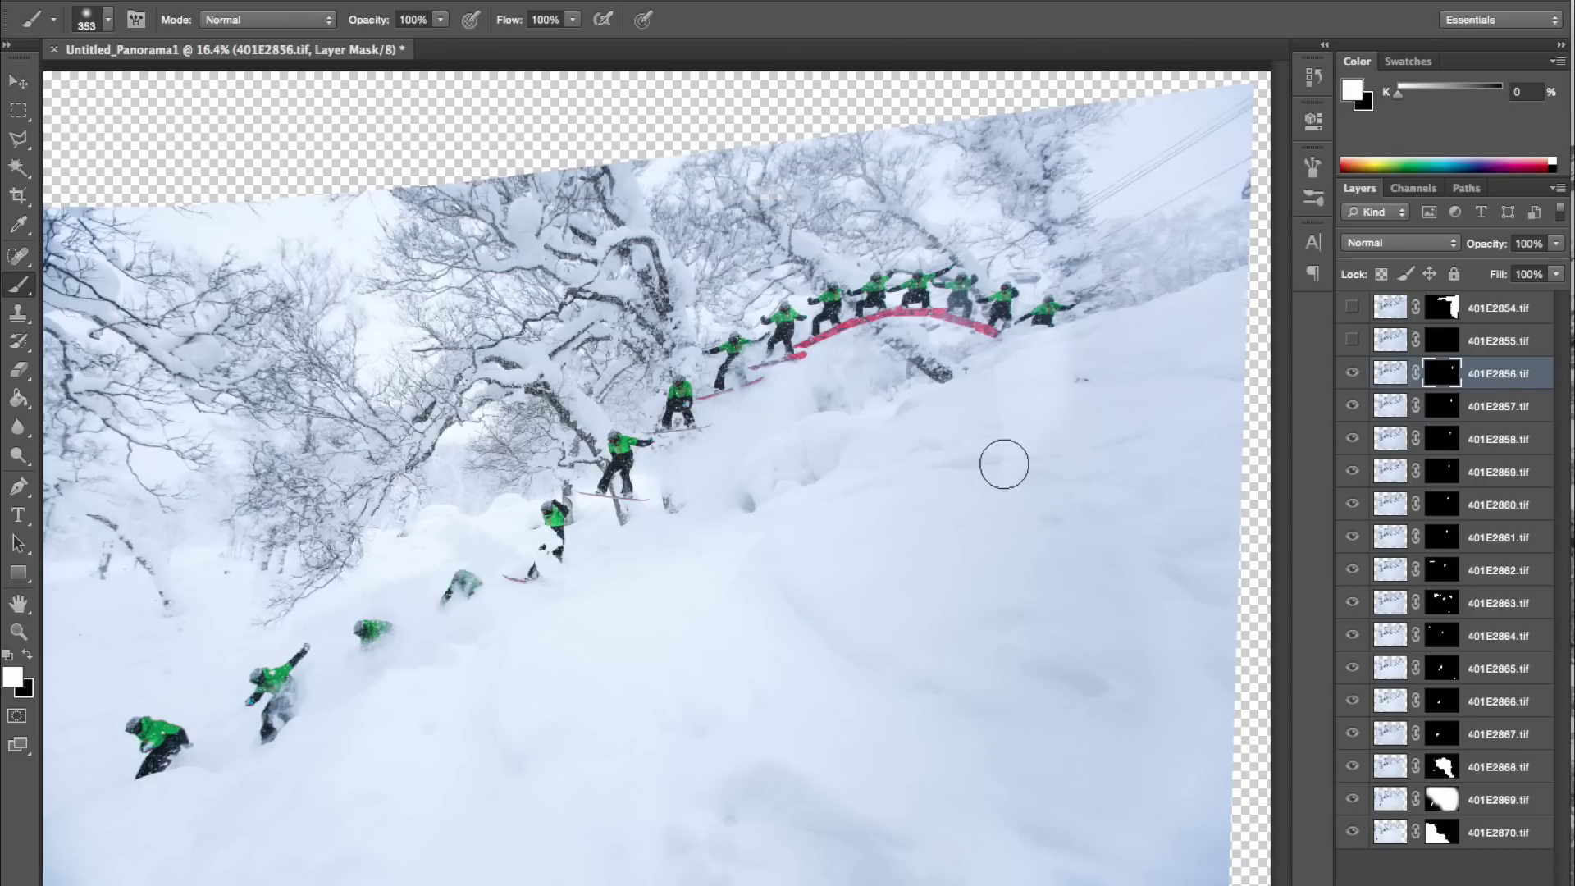
Reveal the approaching rider on layer 401E2855.tif by painting its mask with a 64 px brush, and show layer 401E2854.tif
key("z")
left_click(1035, 314)
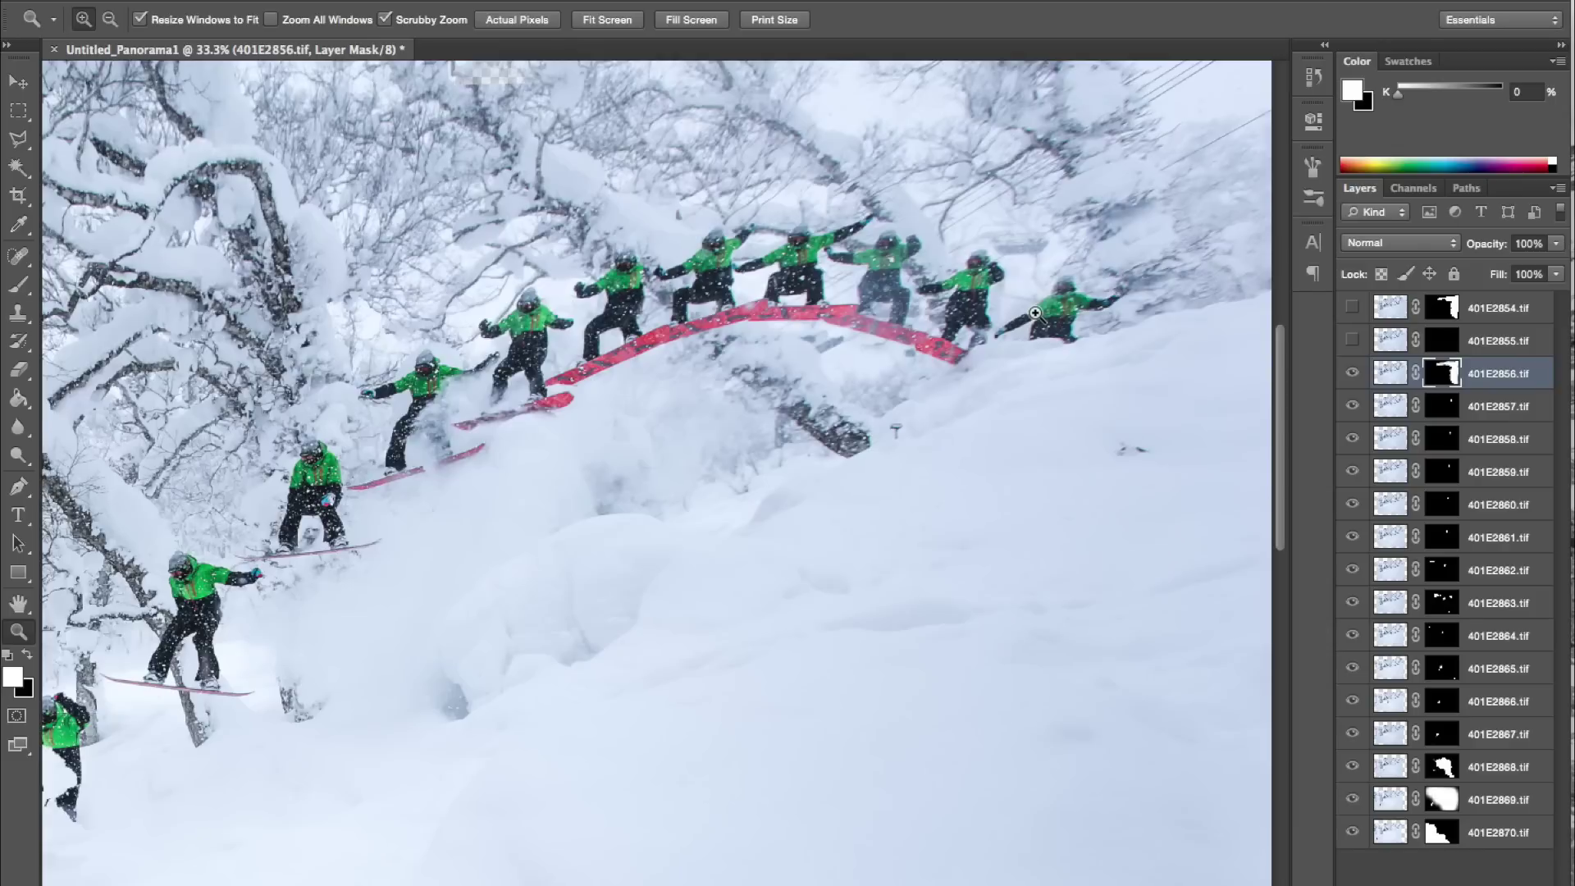
scroll(1050, 314, "right", 3)
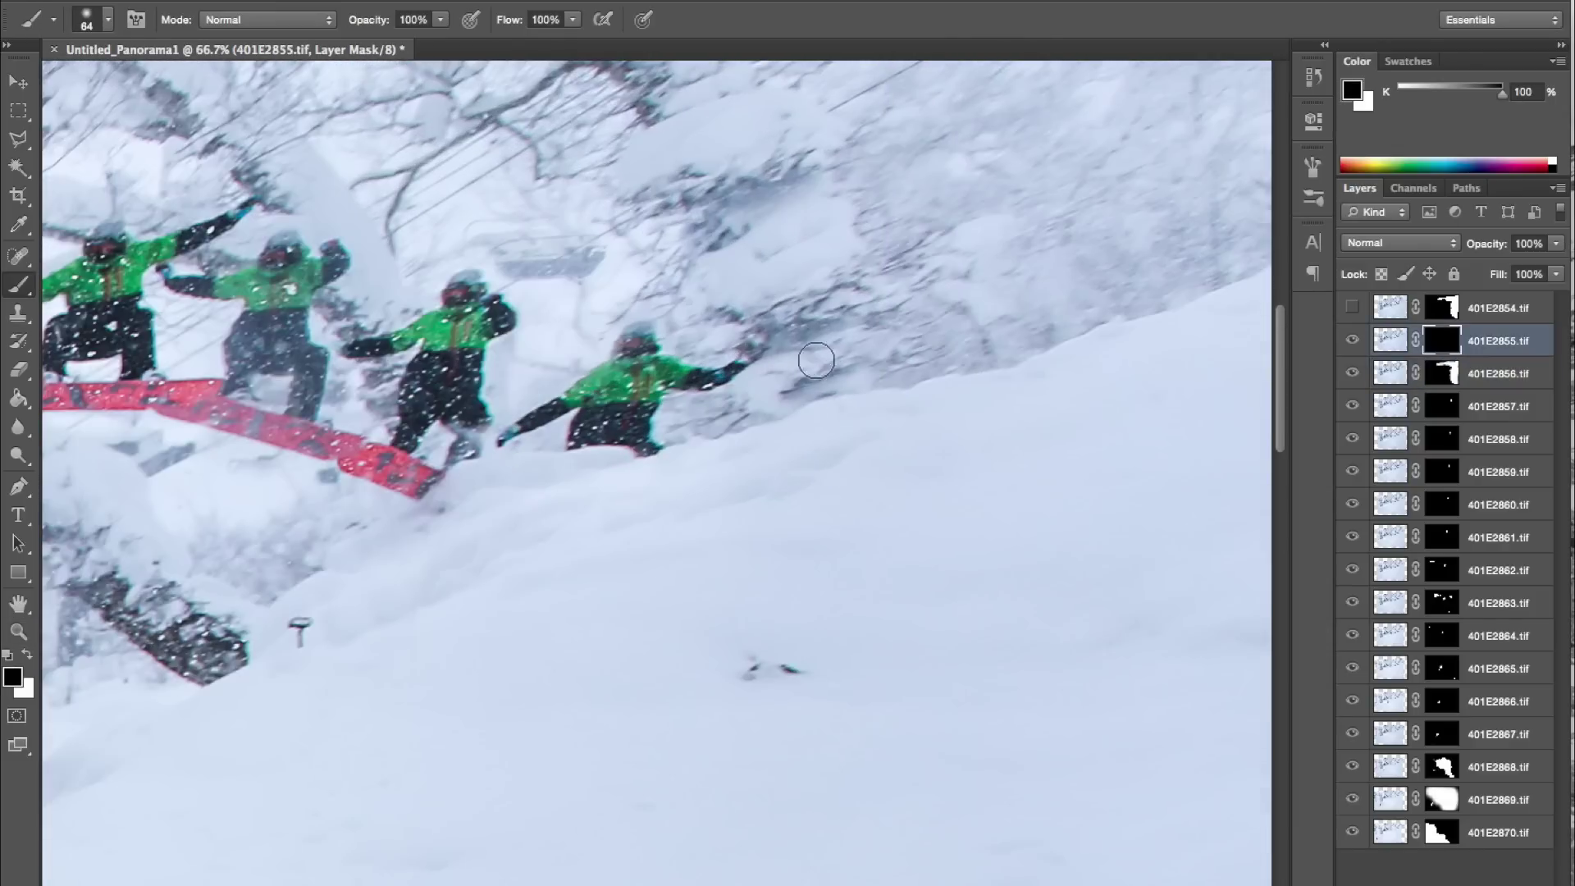
key("x")
key("x")
mouse_move(837, 346)
left_mouse_down()
mouse_move(837, 380)
mouse_move(827, 344)
mouse_move(780, 397)
mouse_move(825, 345)
mouse_move(812, 409)
left_mouse_up()
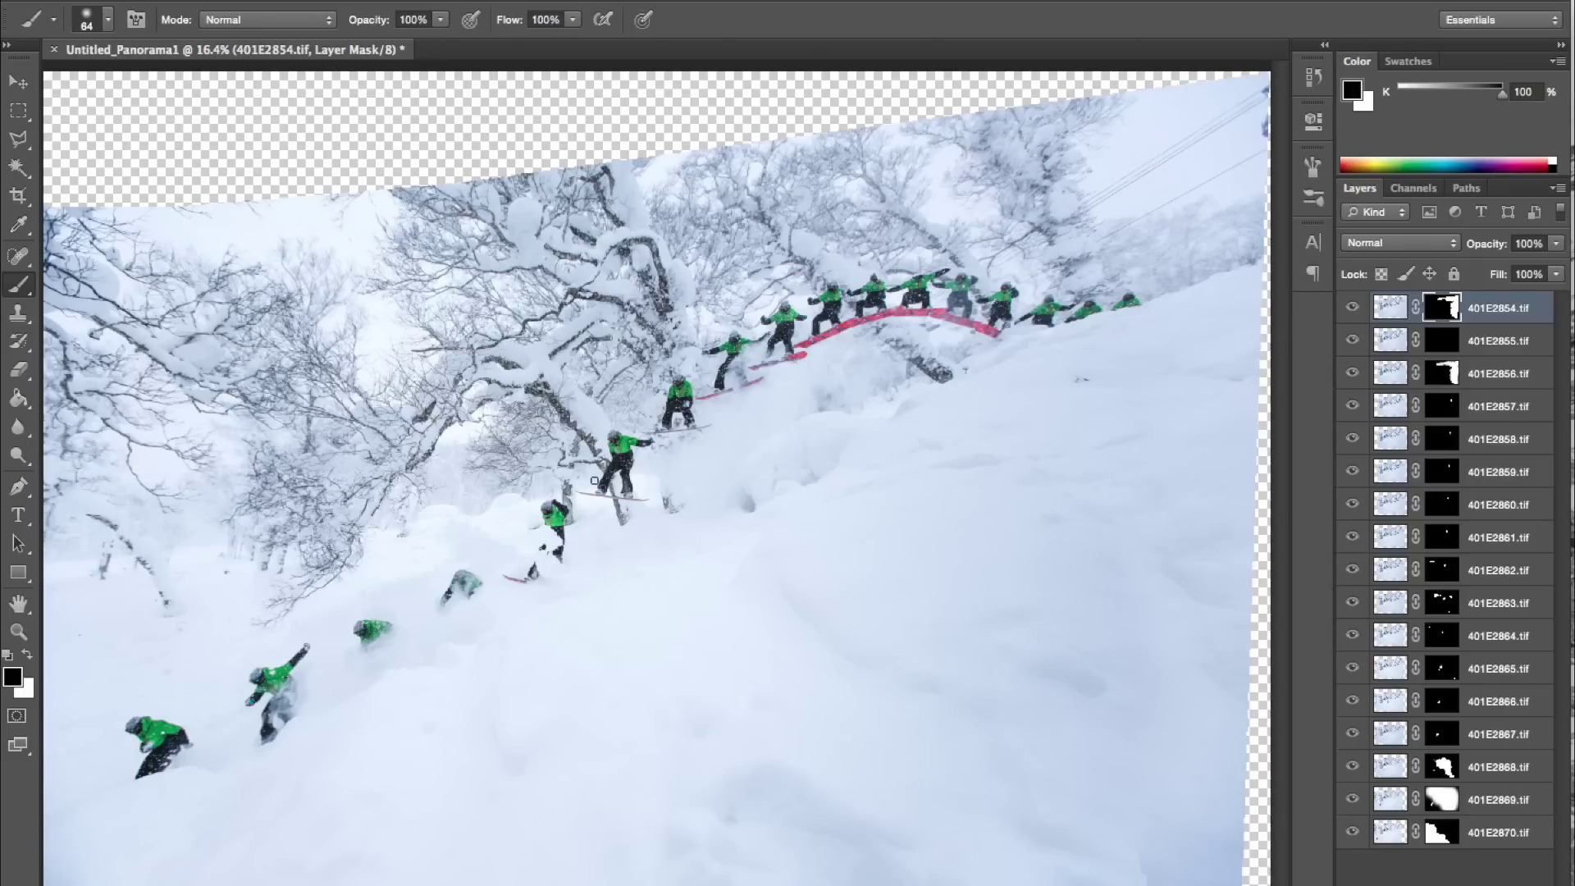
Paint black with a 64 px brush on the 401E2863.tif mask to uncover the missing midsection of the broken lower rider
key("z")
left_click_drag(551, 560, 554, 560)
left_click(554, 560)
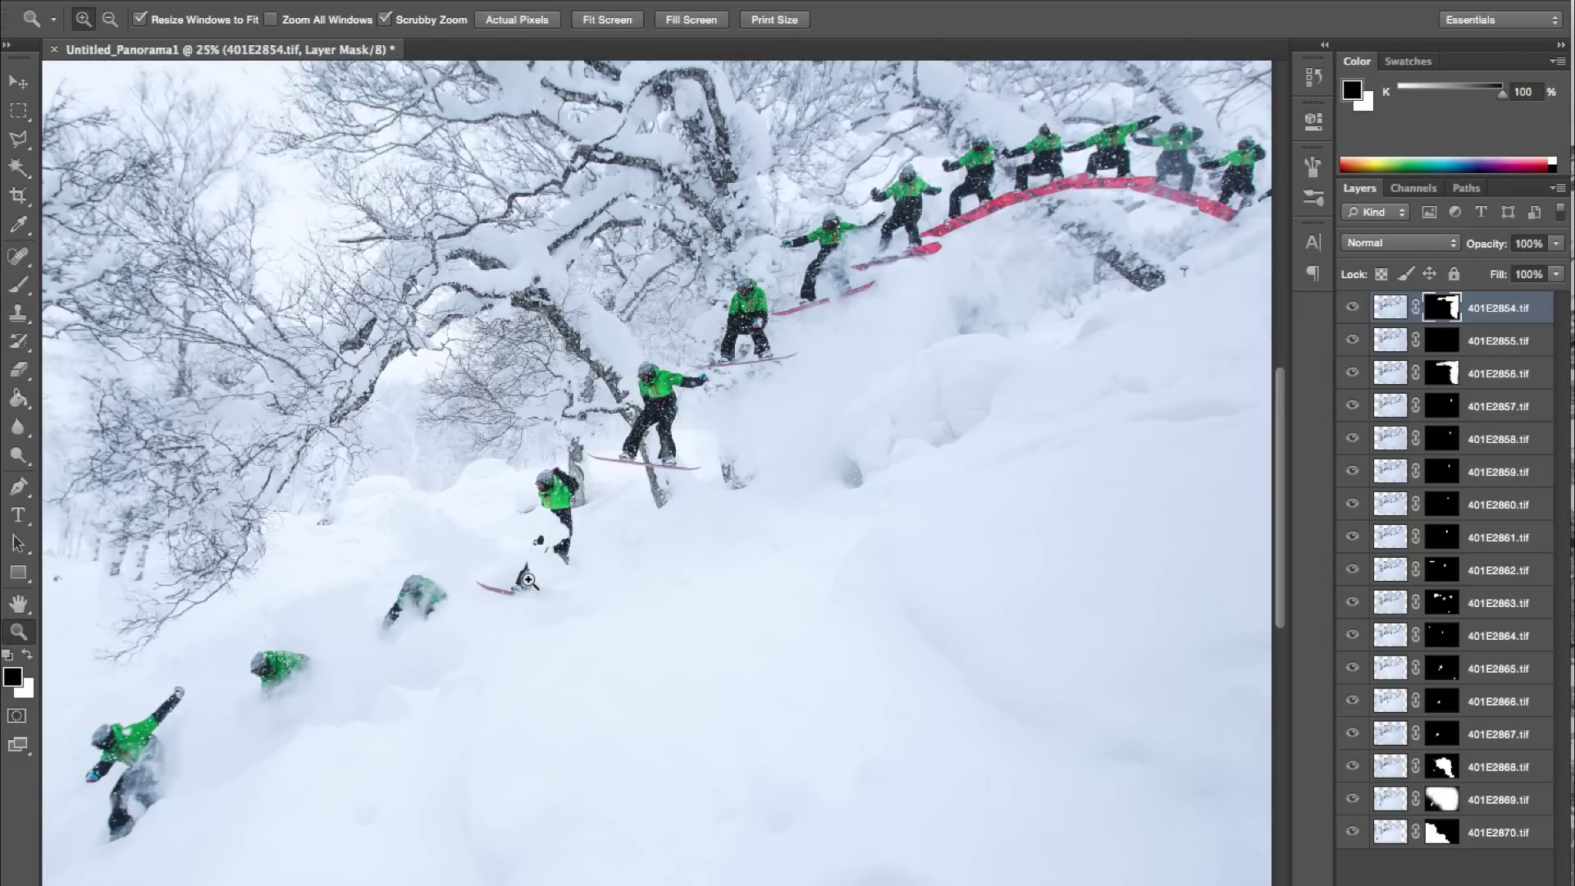
left_click(528, 580)
key("b")
left_click(1441, 603)
mouse_move(584, 460)
left_mouse_down()
mouse_move(605, 538)
mouse_move(562, 581)
left_mouse_up()
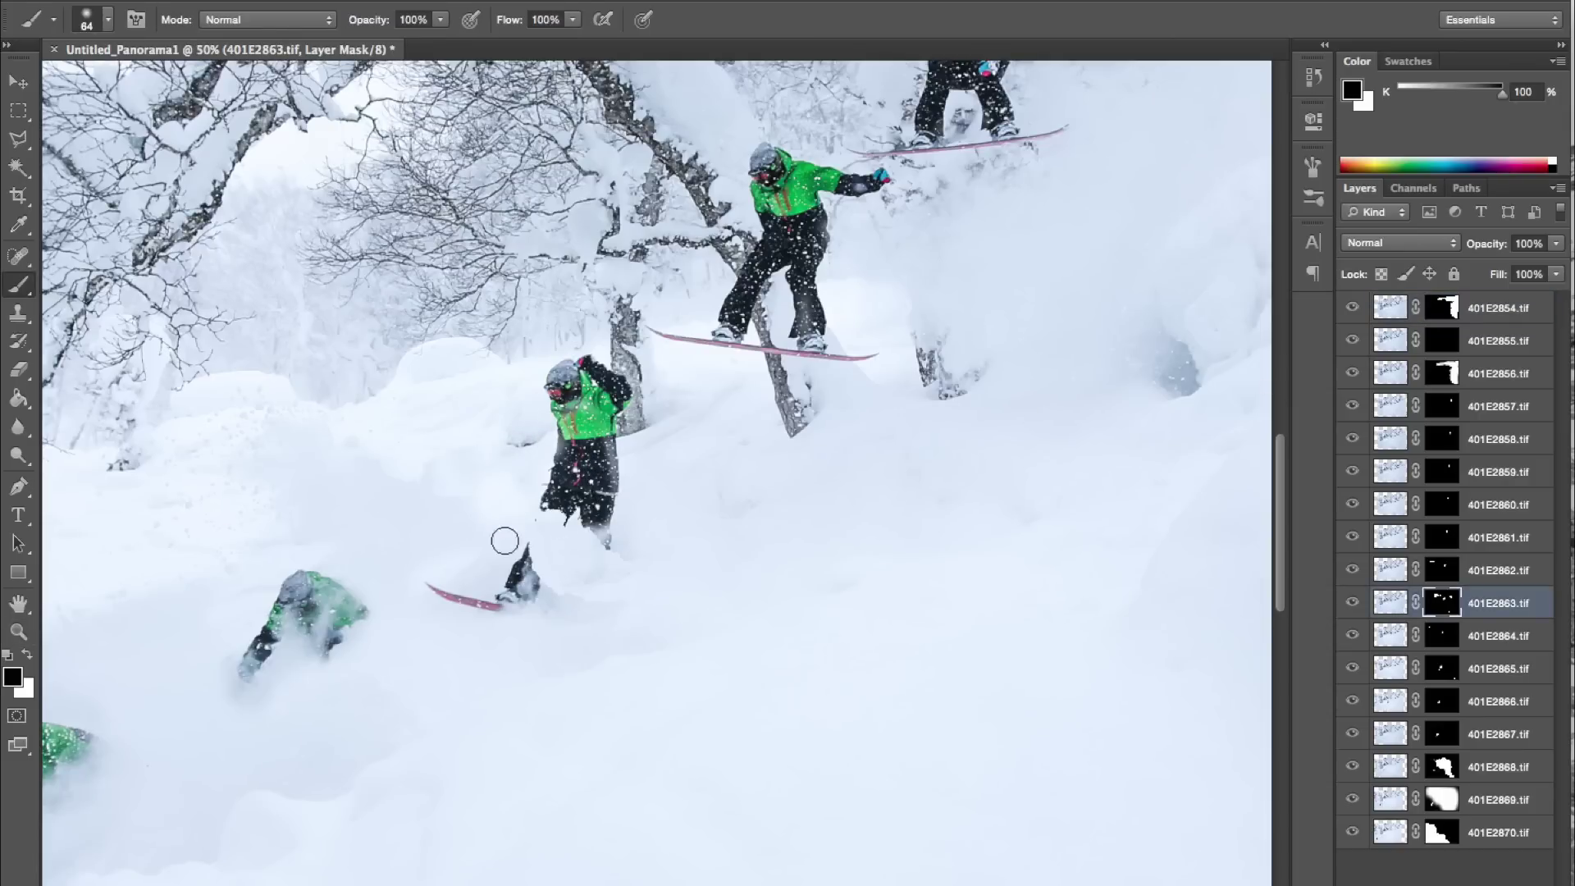
Auto-select the layer at that rider's missing legs, 401E2865.tif, and paint black on its mask to uncover them
key("v")
left_click(565, 555)
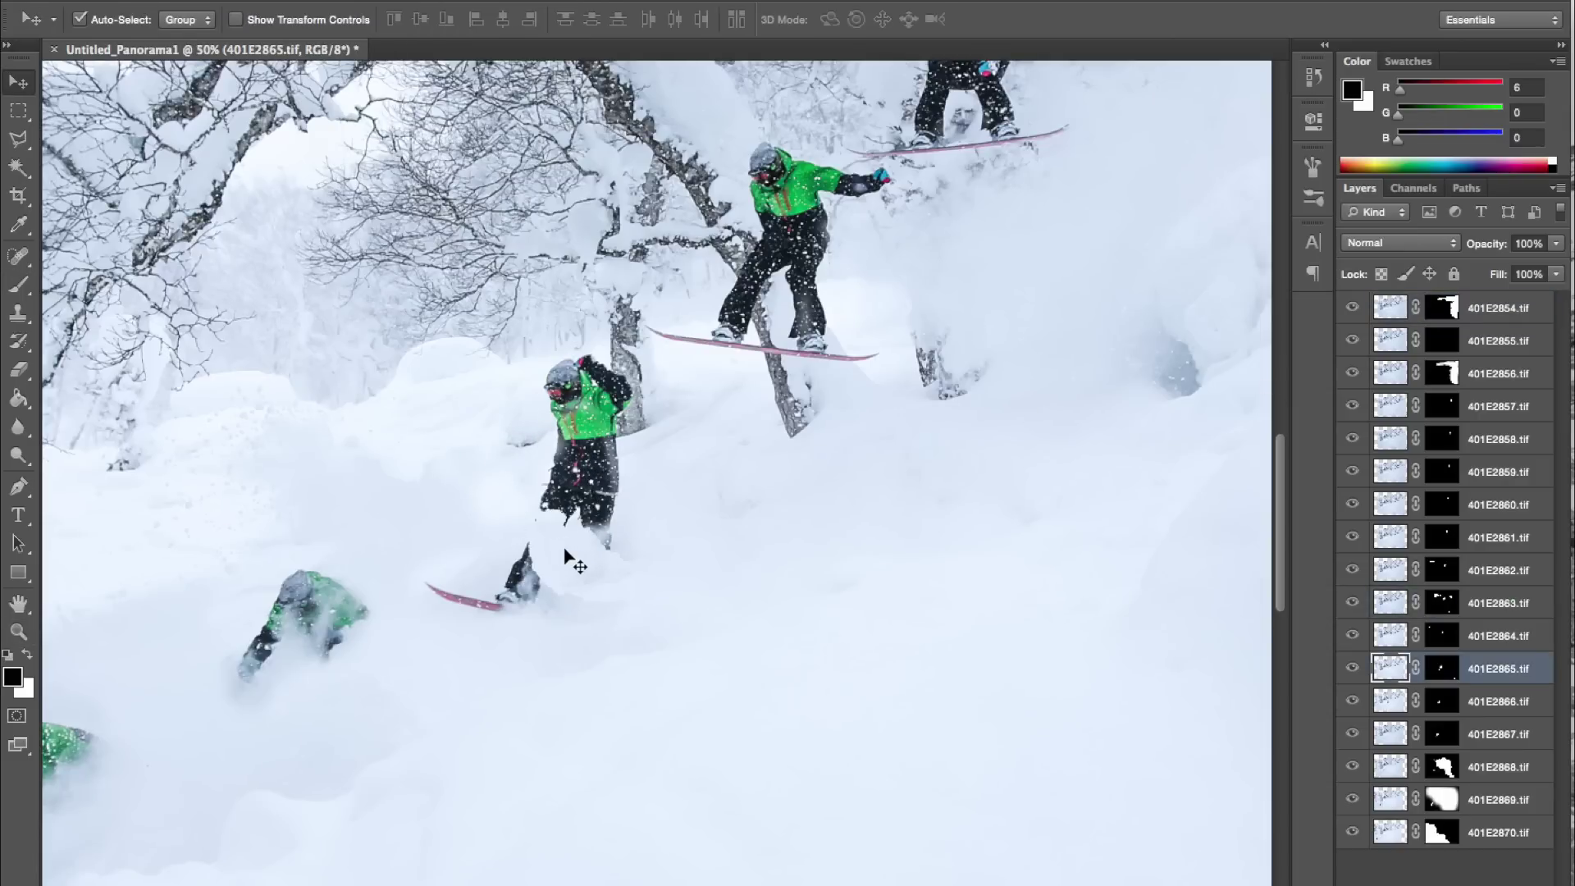
left_click(1435, 670)
key("b")
mouse_move(529, 533)
left_mouse_down()
mouse_move(573, 579)
mouse_move(609, 556)
mouse_move(570, 529)
left_mouse_up()
key("ctrl+0")
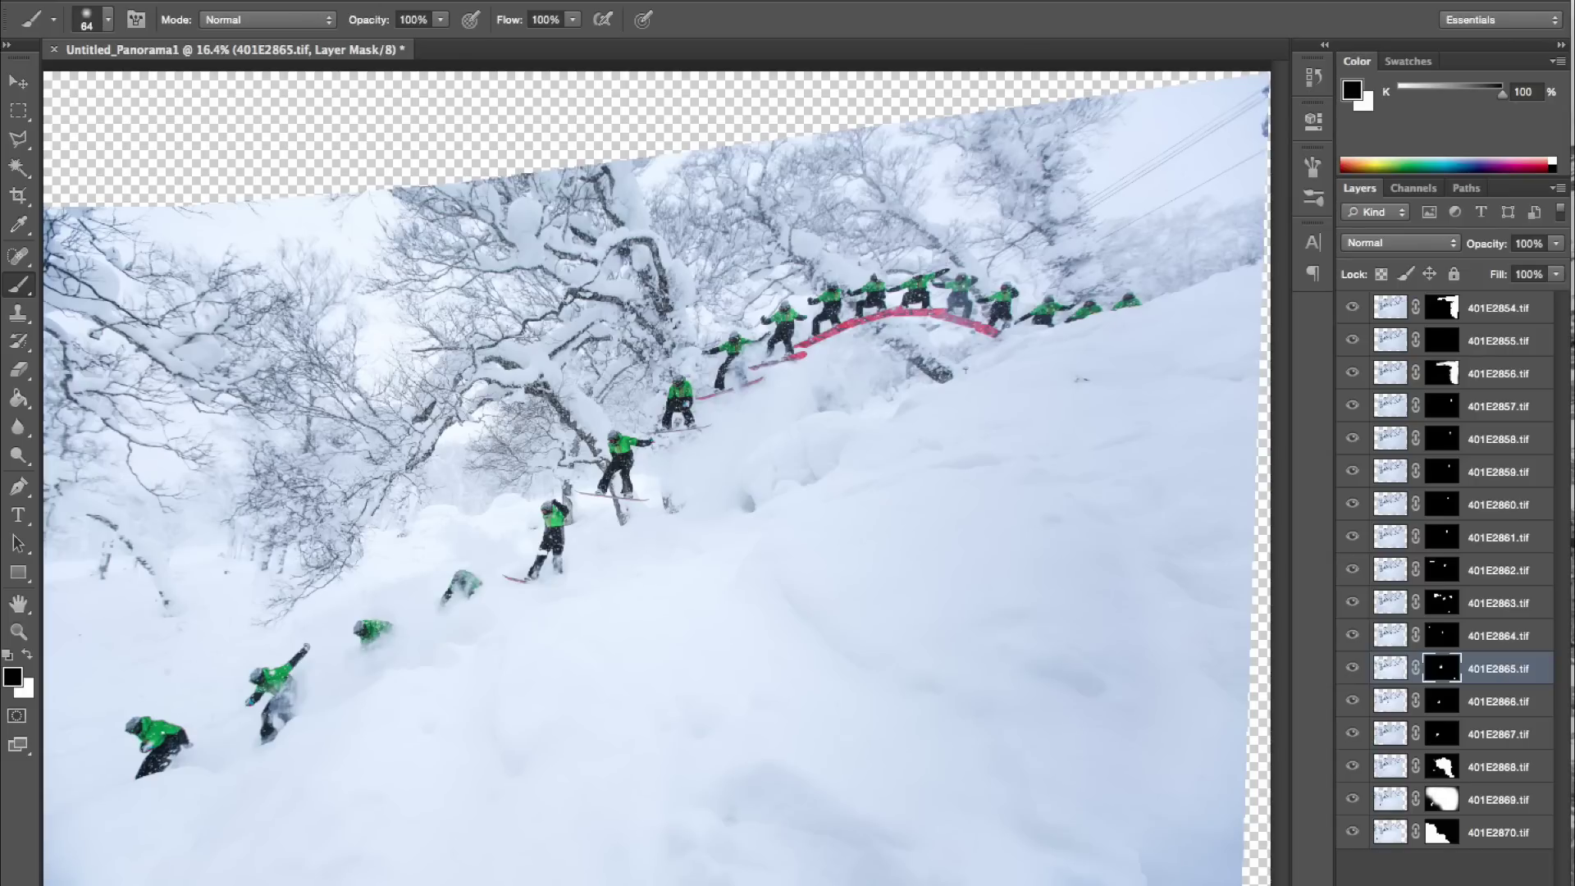
Flatten the image and crop the panorama at the 16 x 9 ratio, leaving out the blank areas along its upper and right edges
left_click(328, 0)
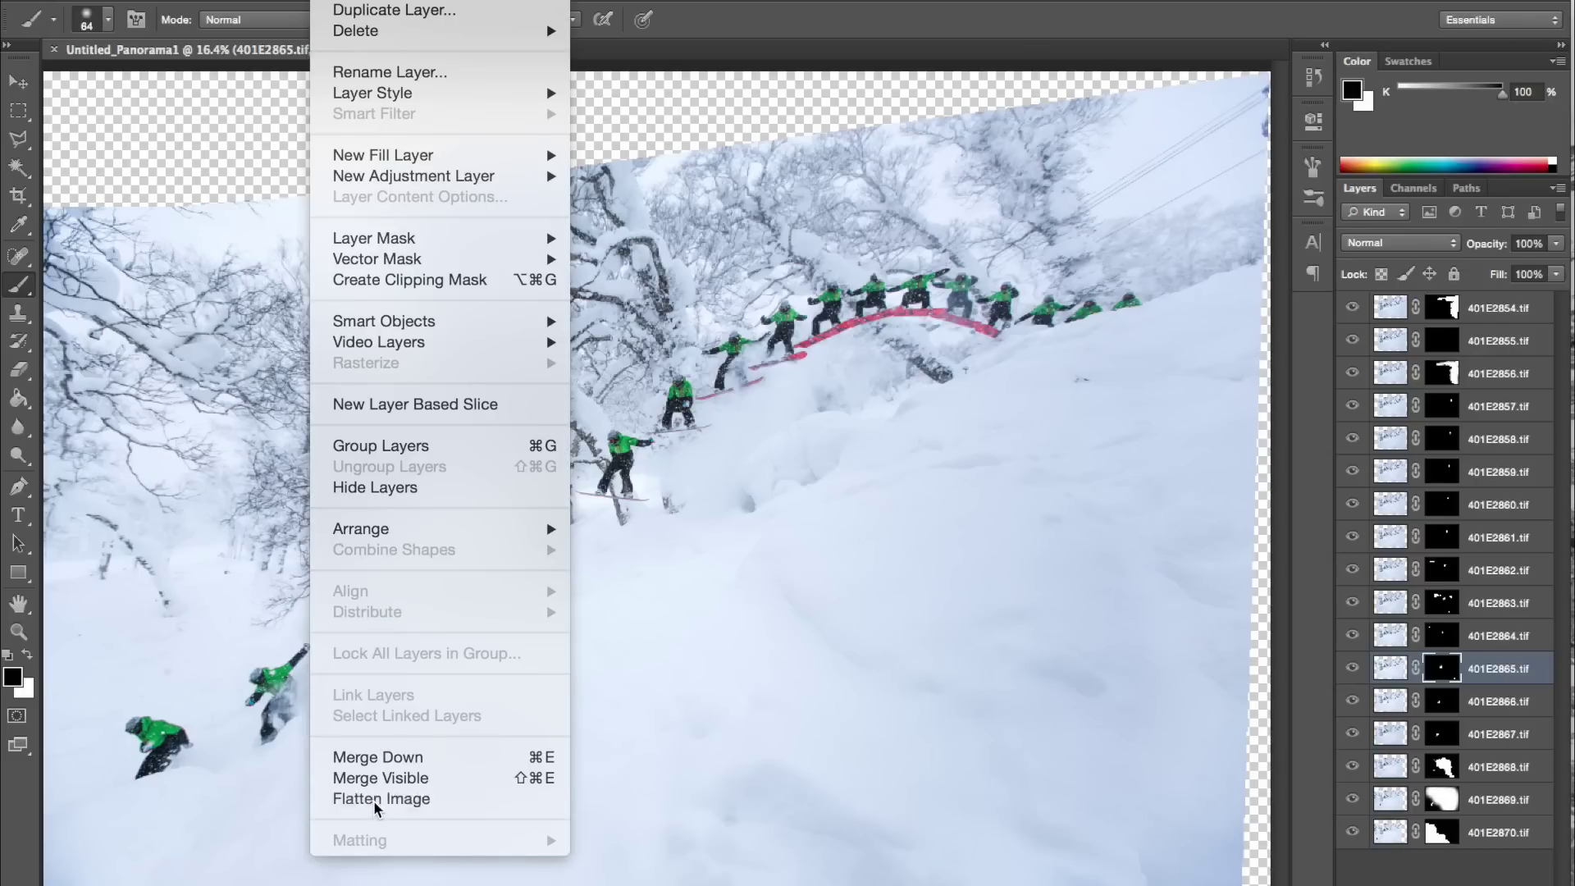
left_click(374, 799)
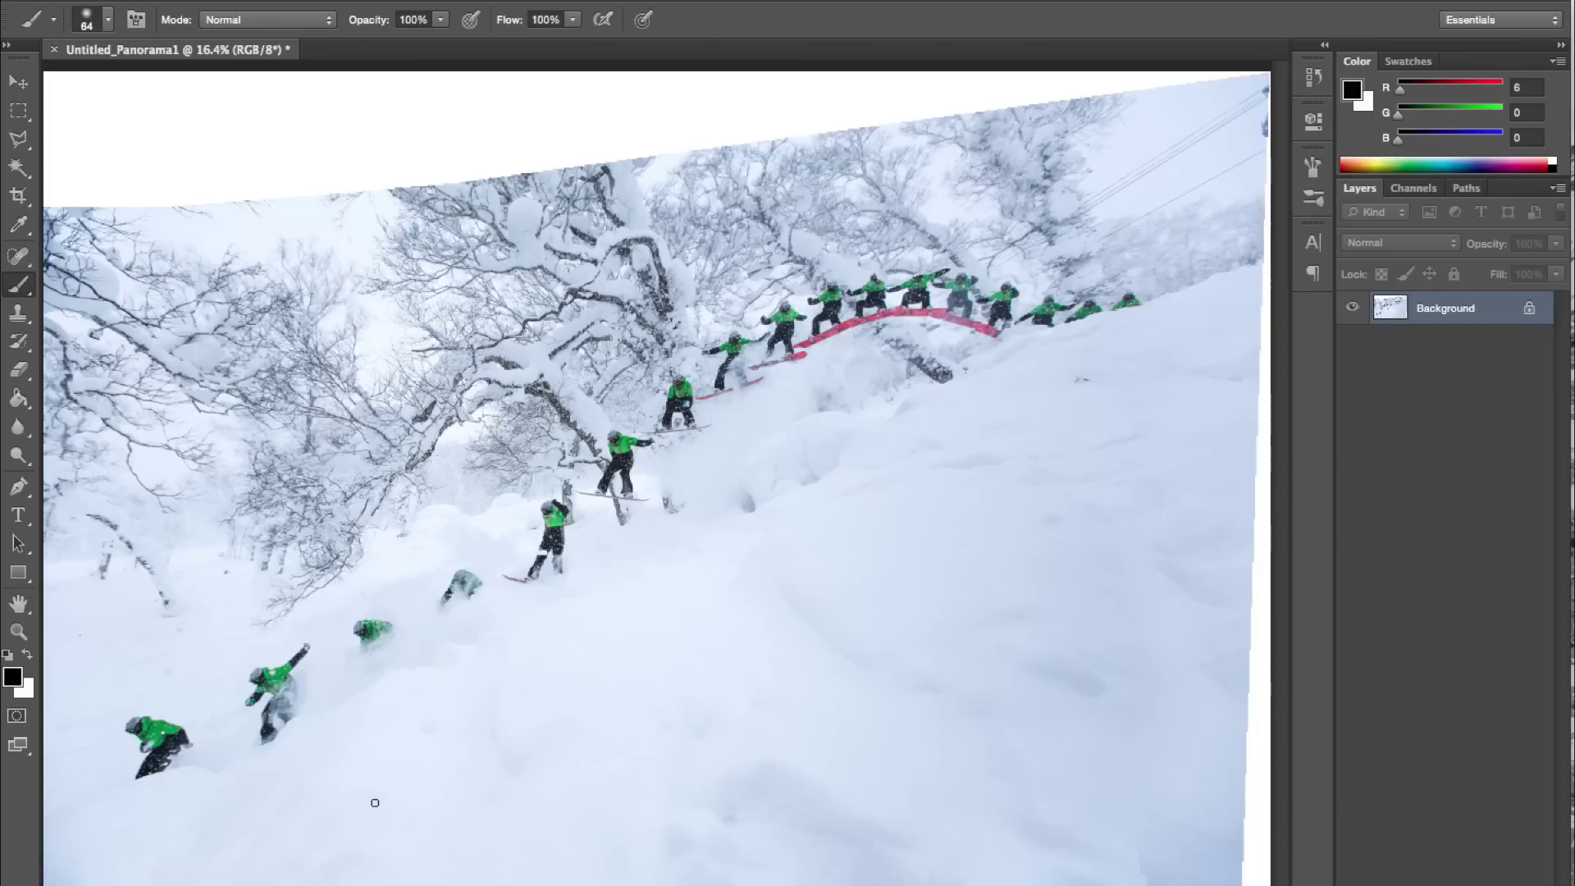
left_click(20, 197)
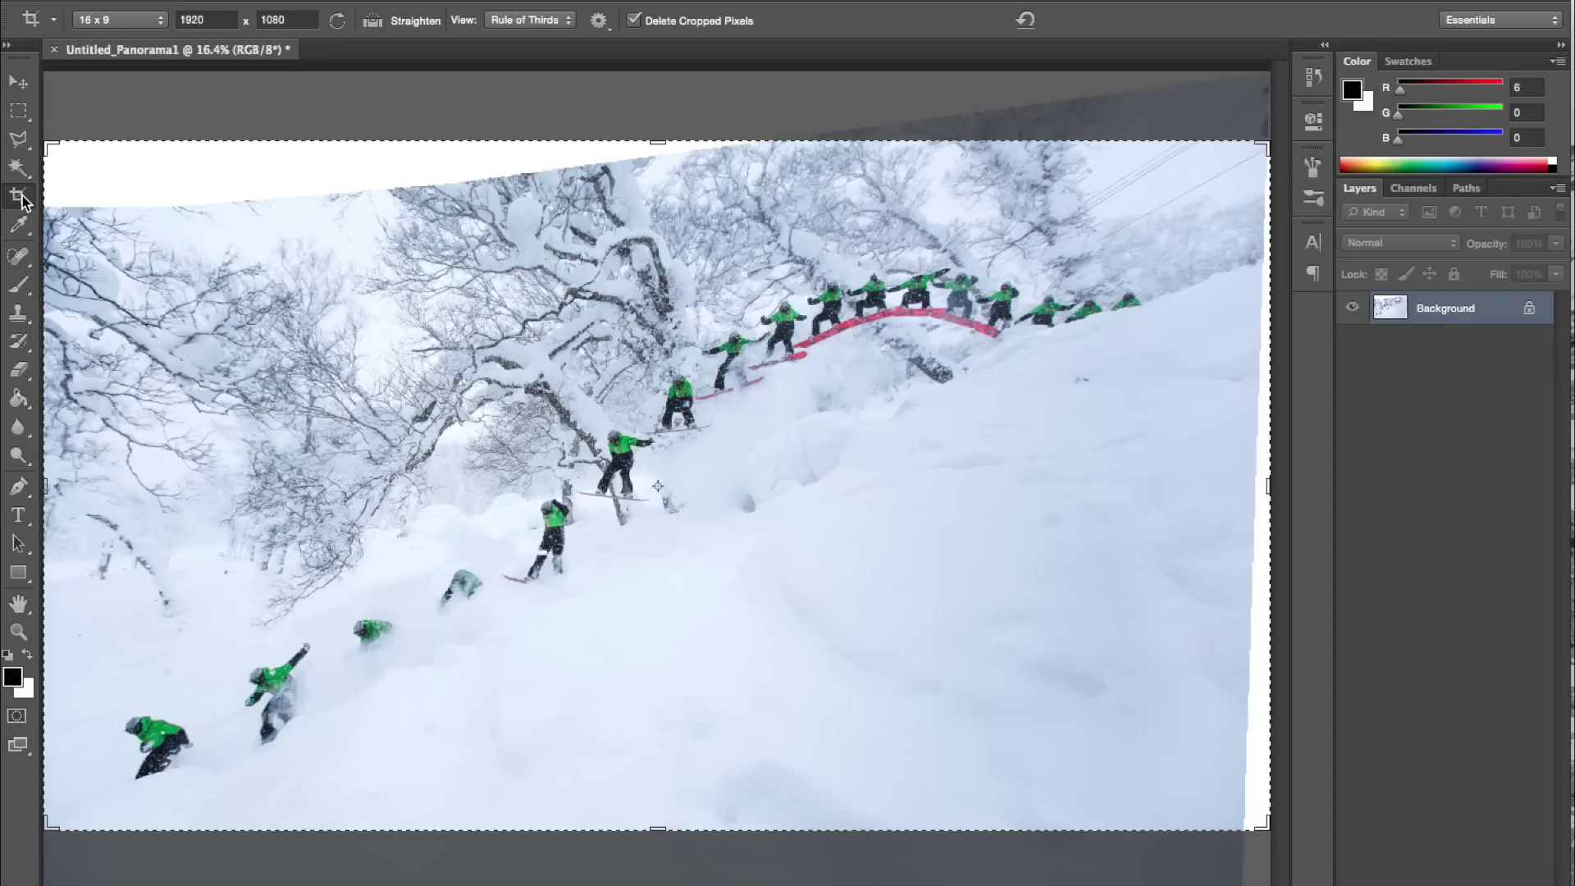
left_click(634, 171)
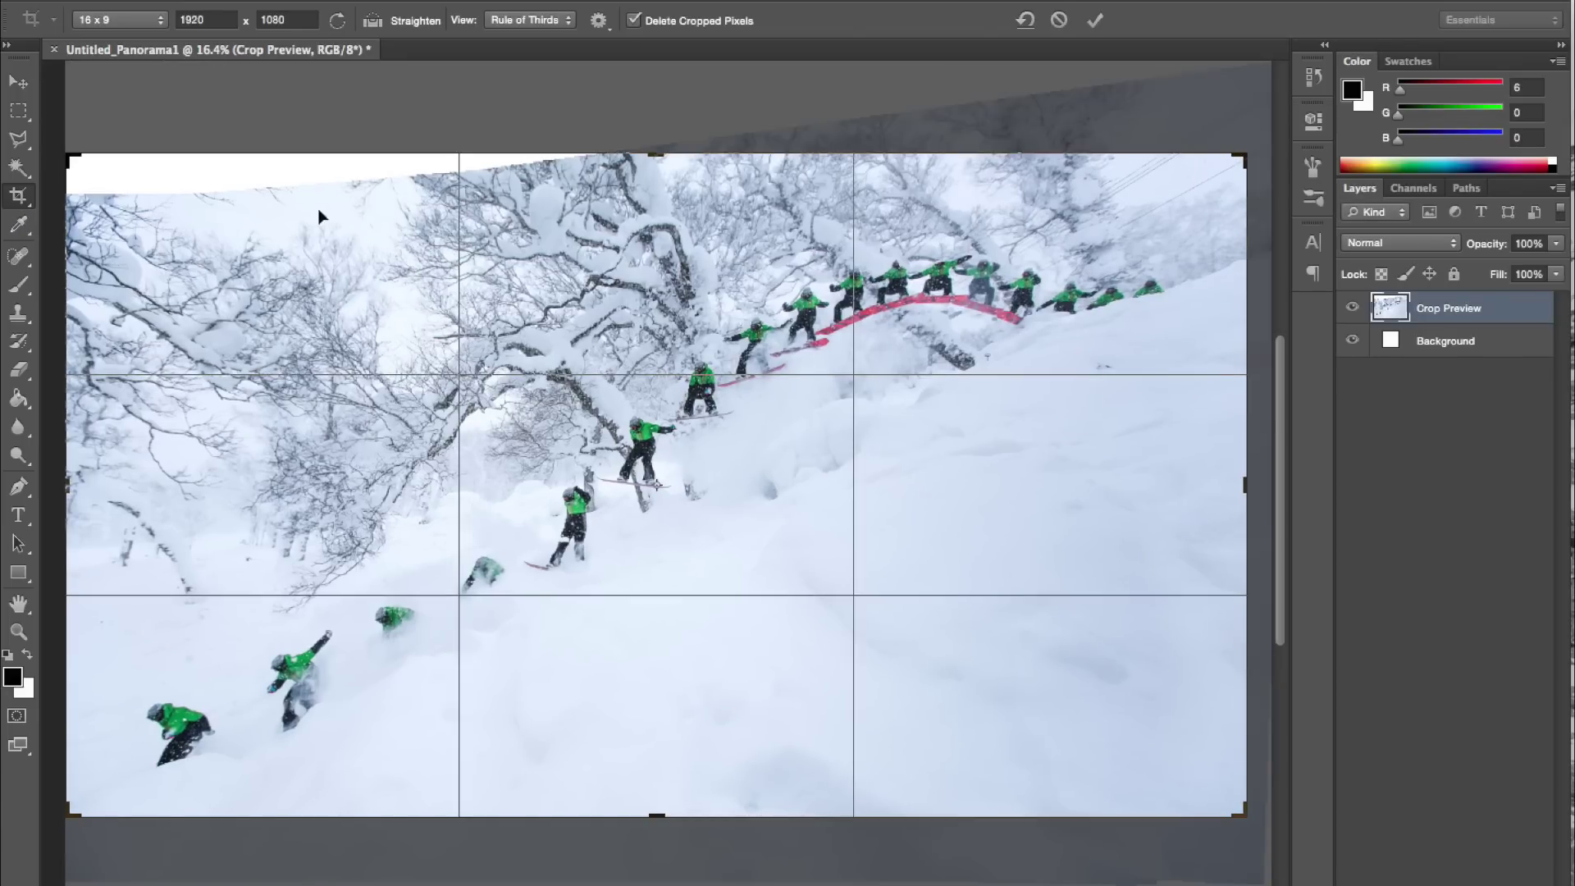
left_click_drag(69, 156, 72, 172)
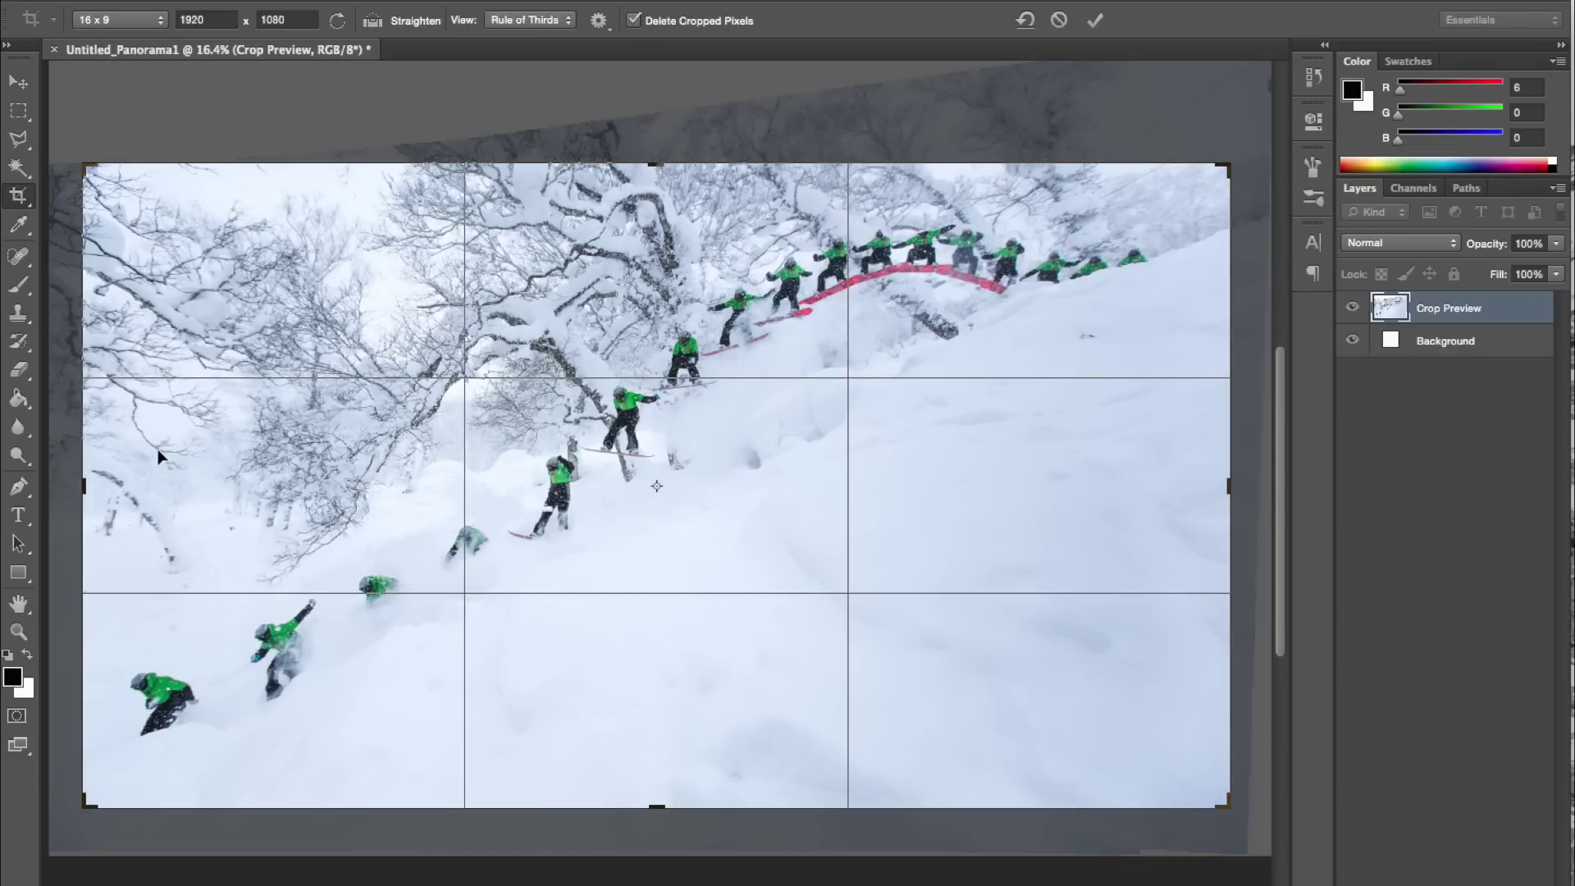
key("Return")
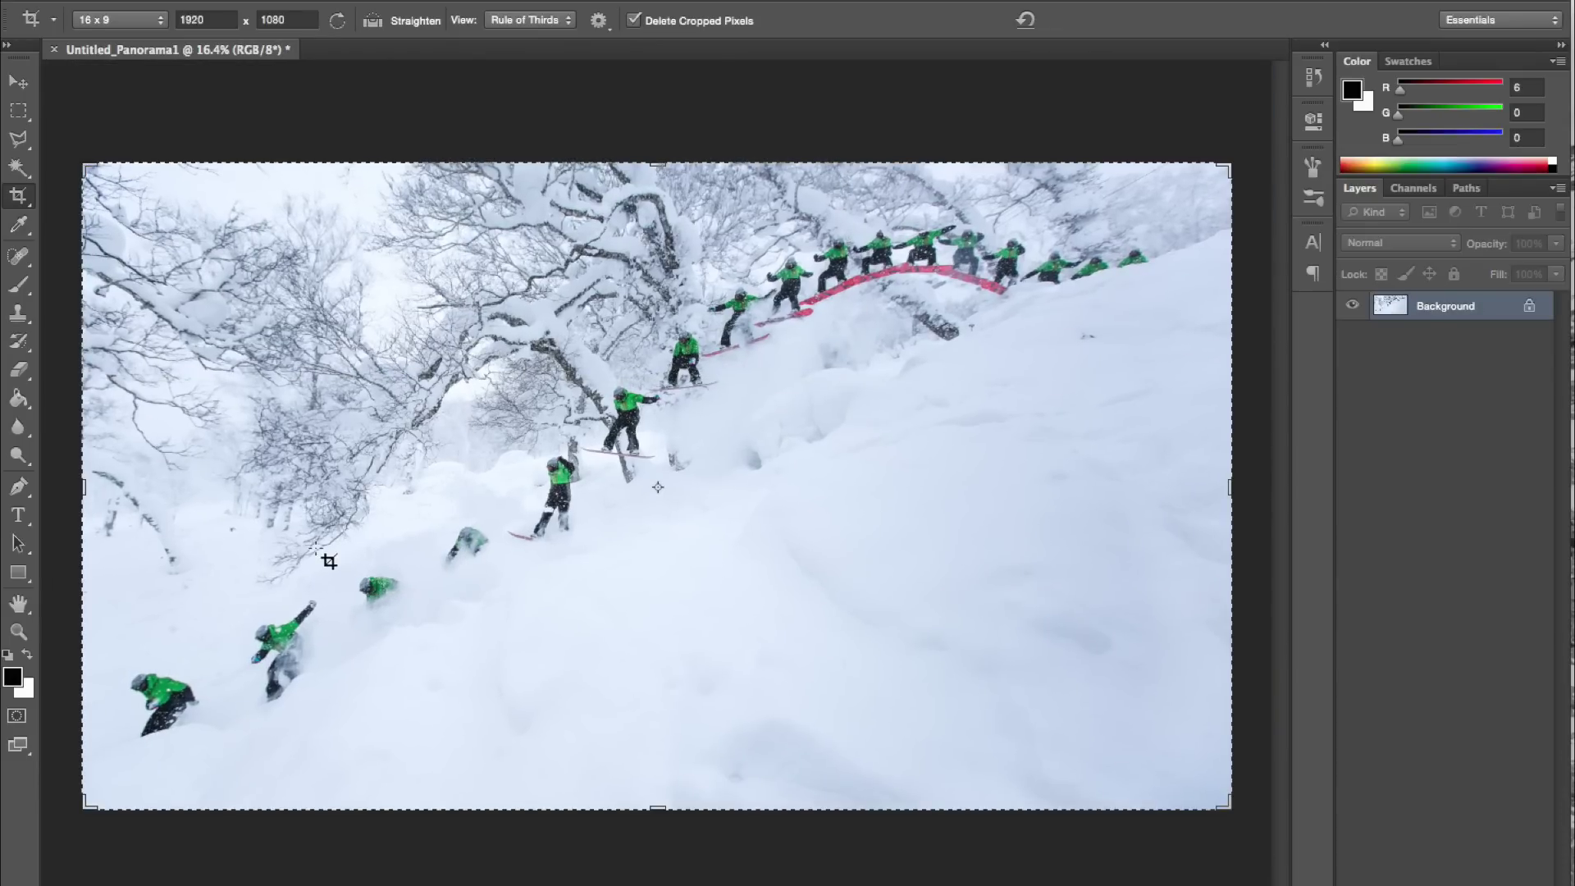
key("ctrl+0")
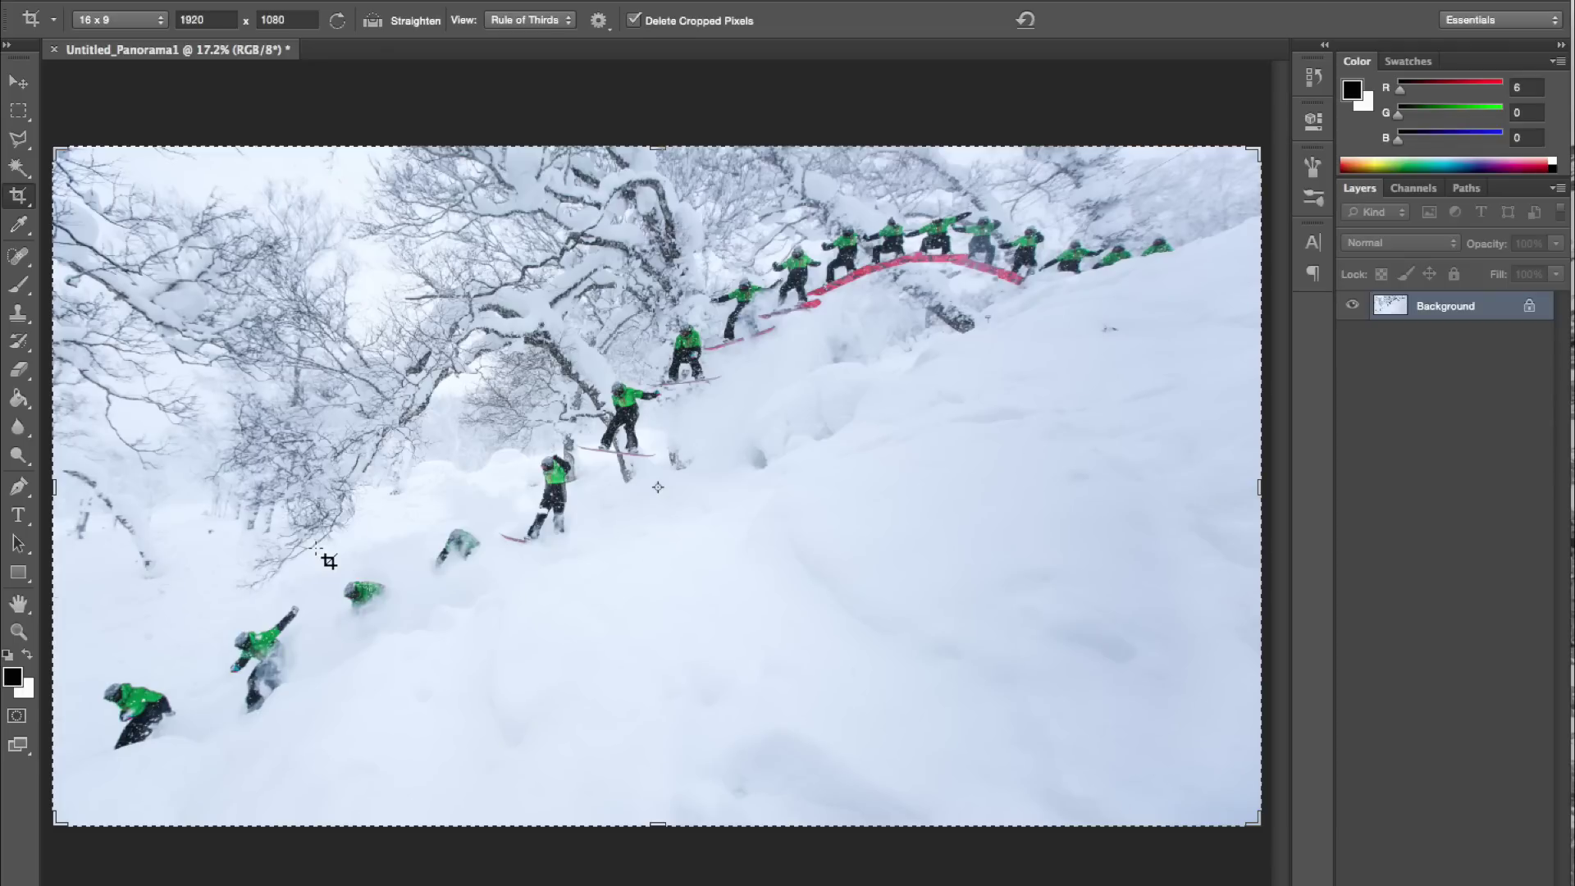
left_click_drag(328, 561, 430, 406)
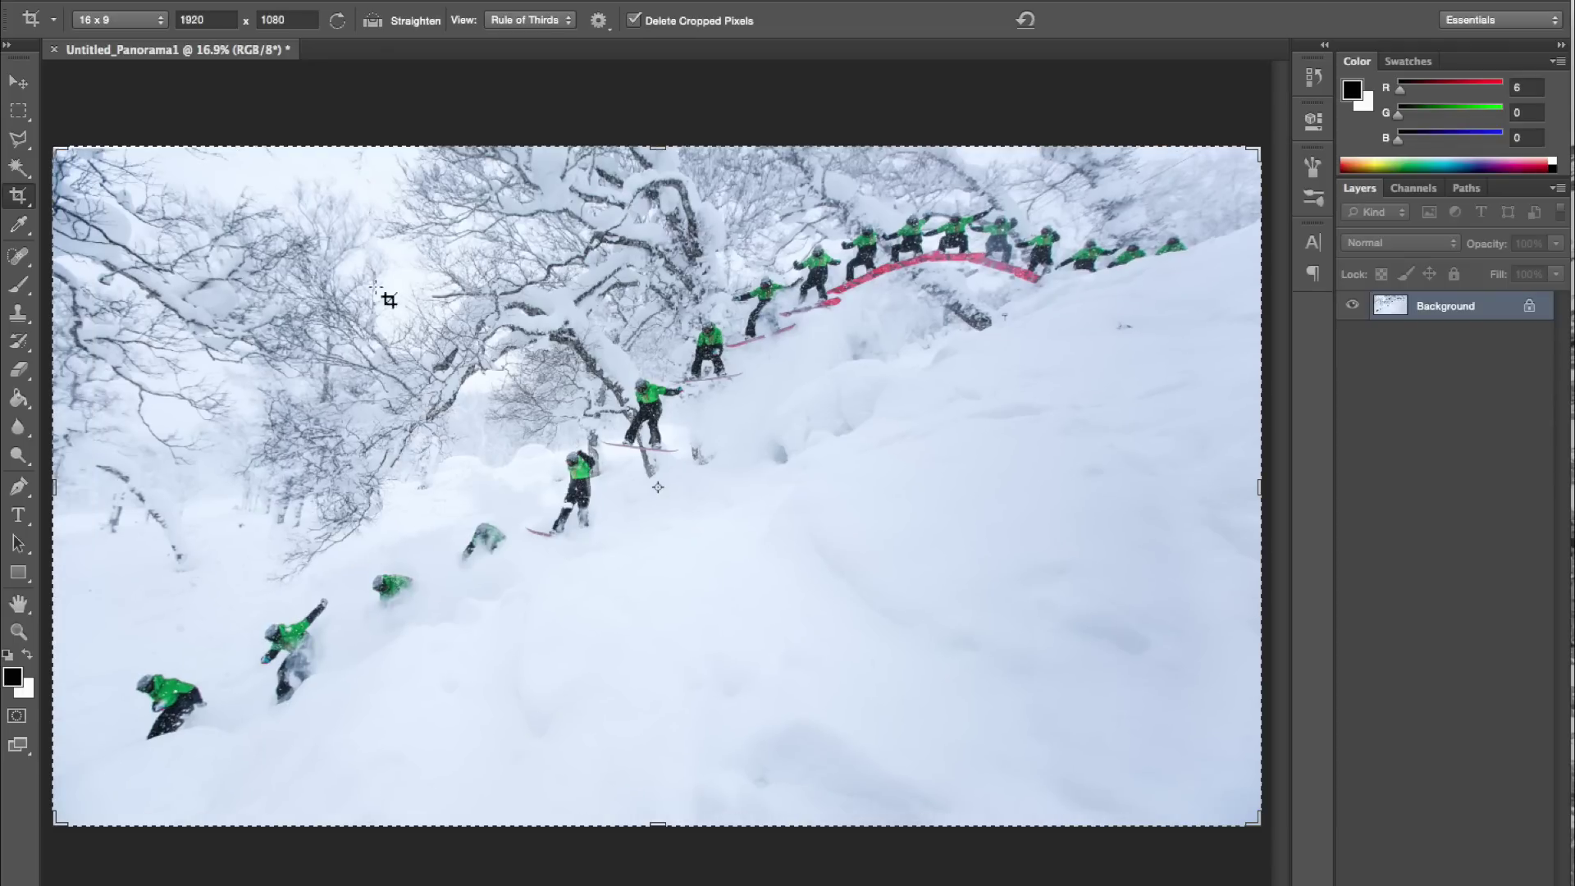
Save the composite to the Desktop as an uncompressed TIFF, with a file name combining the rider's name, TreeBonk, RusutsuJapan, the photographer's name and 2016_1
left_click(168, 1)
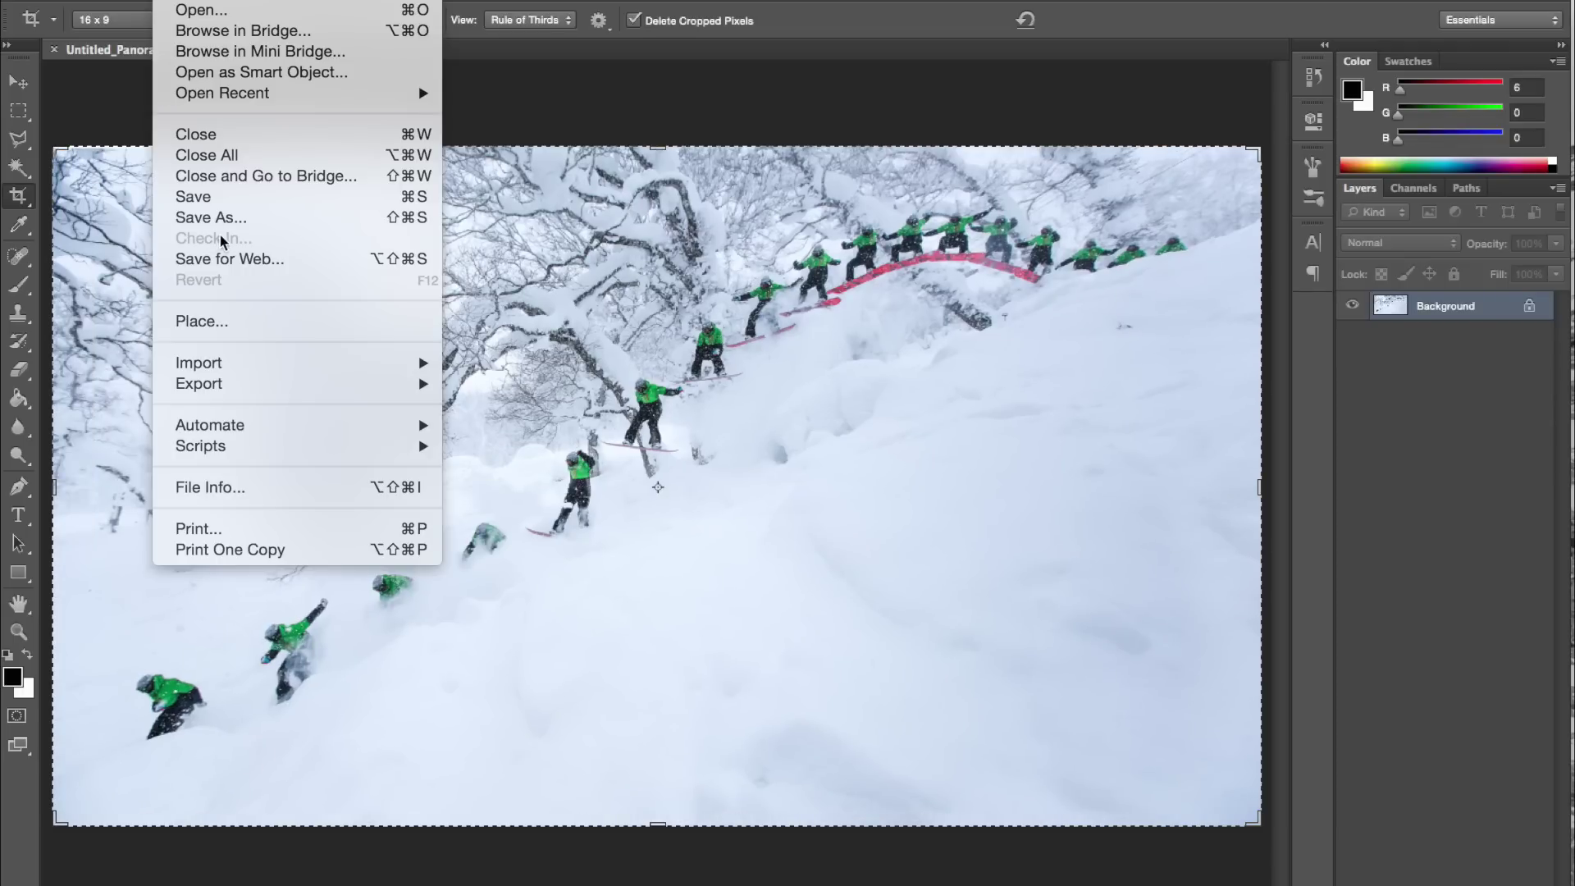
left_click(218, 209)
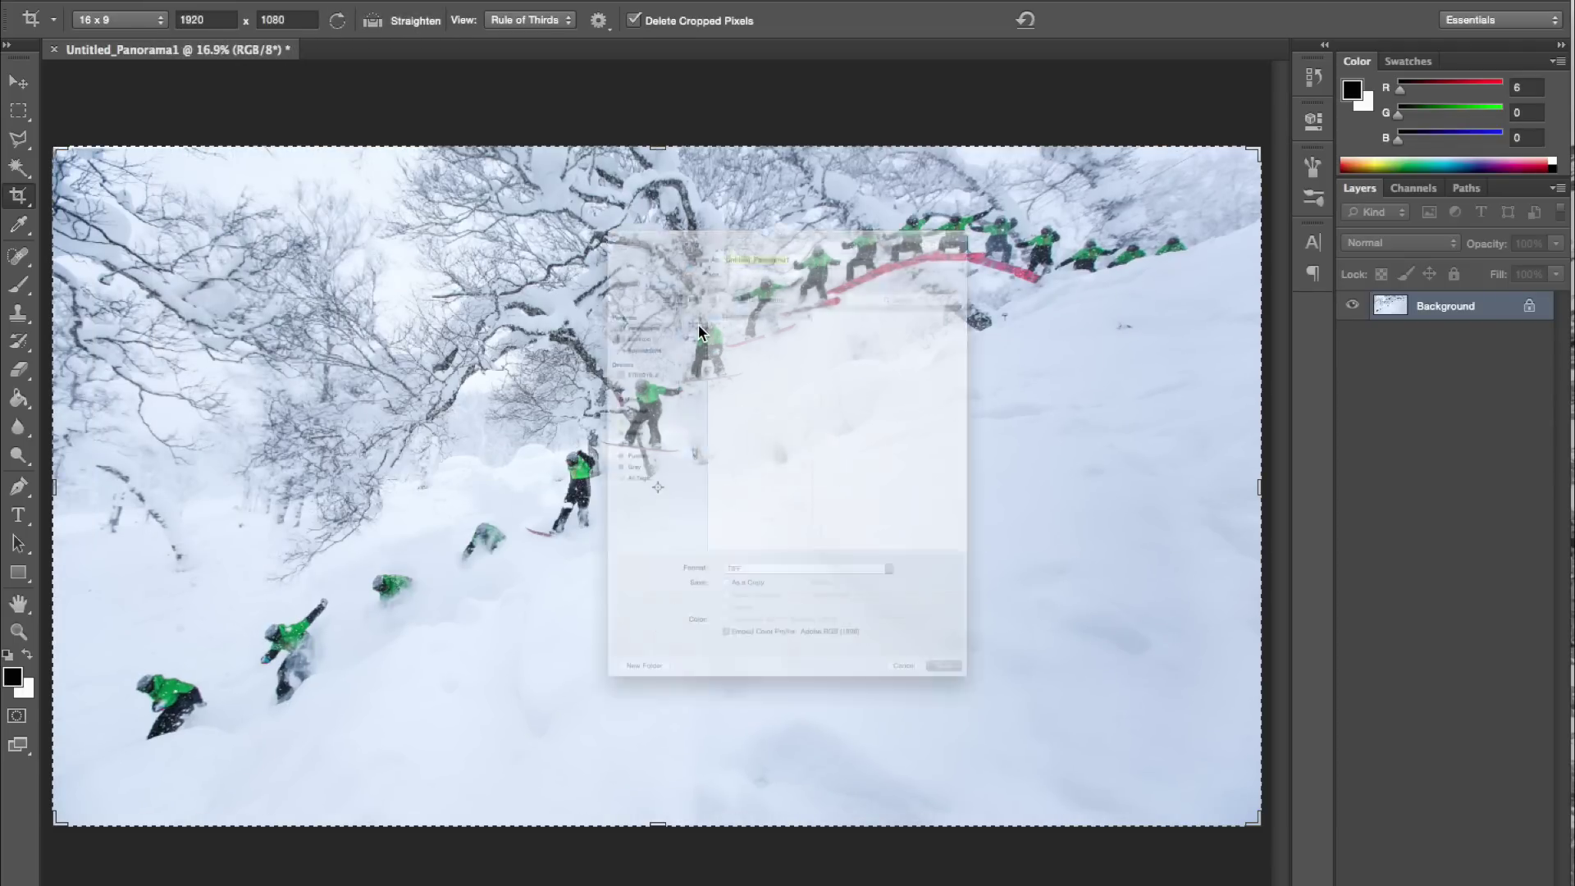
type("CherylMaa")
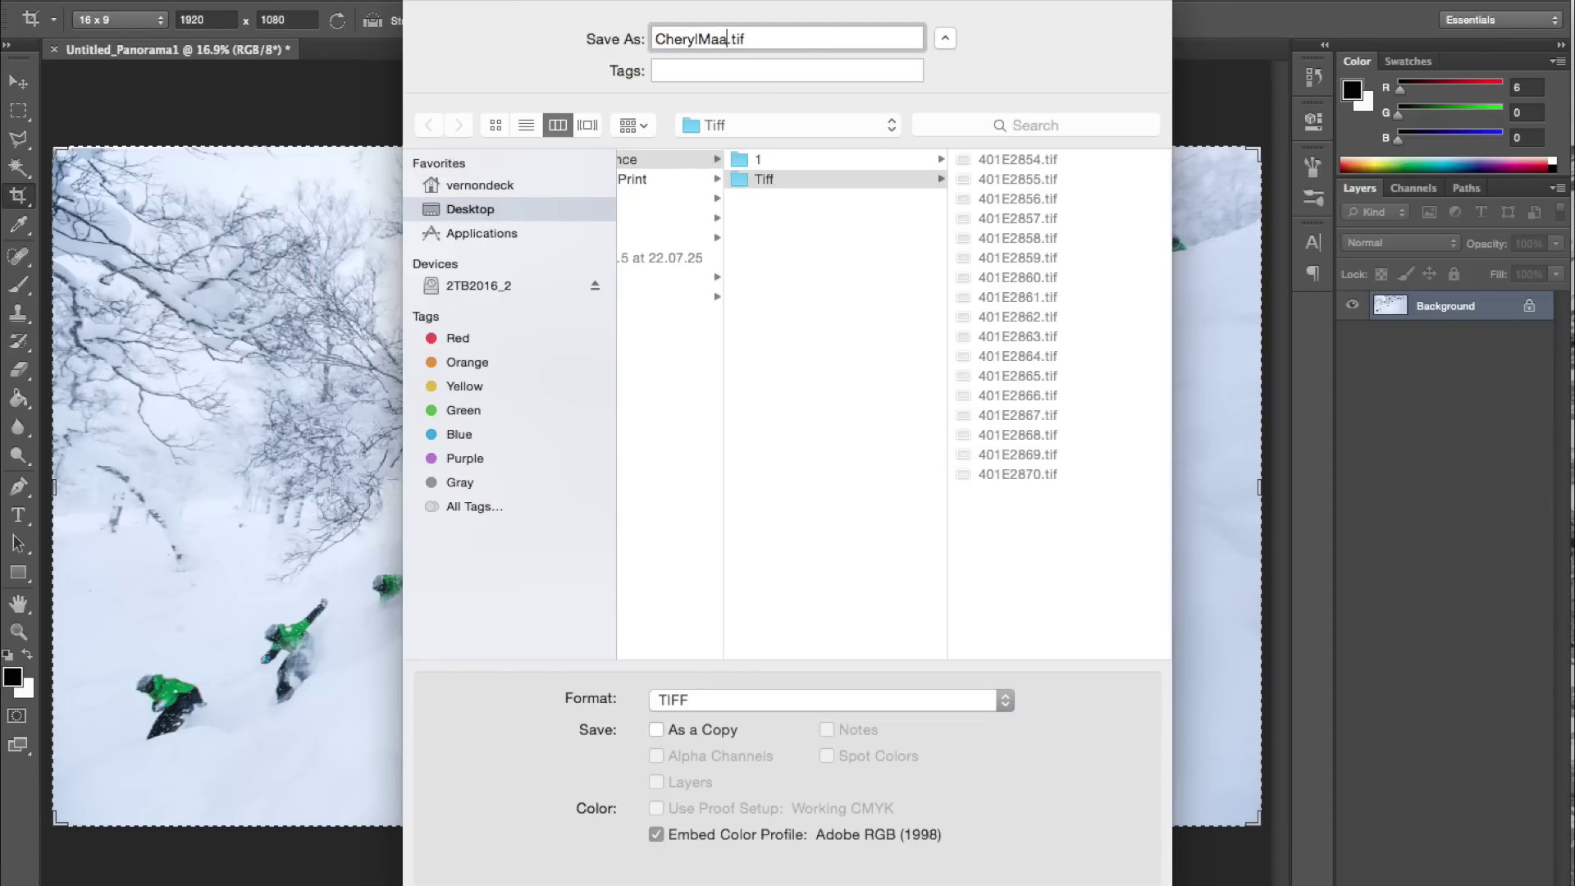
key("super+v")
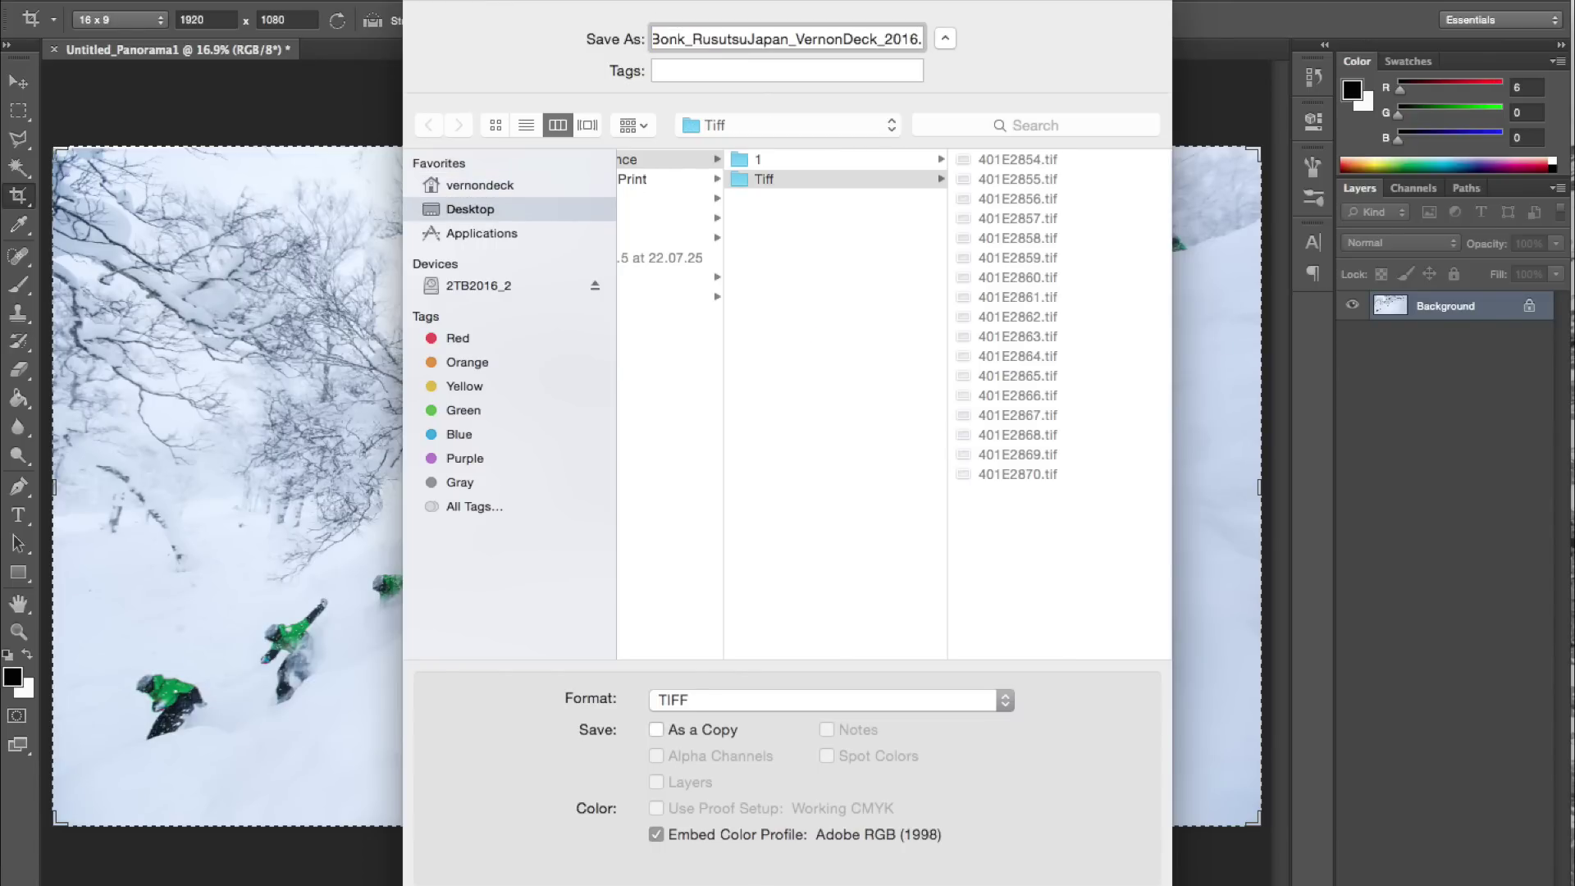
type("_1")
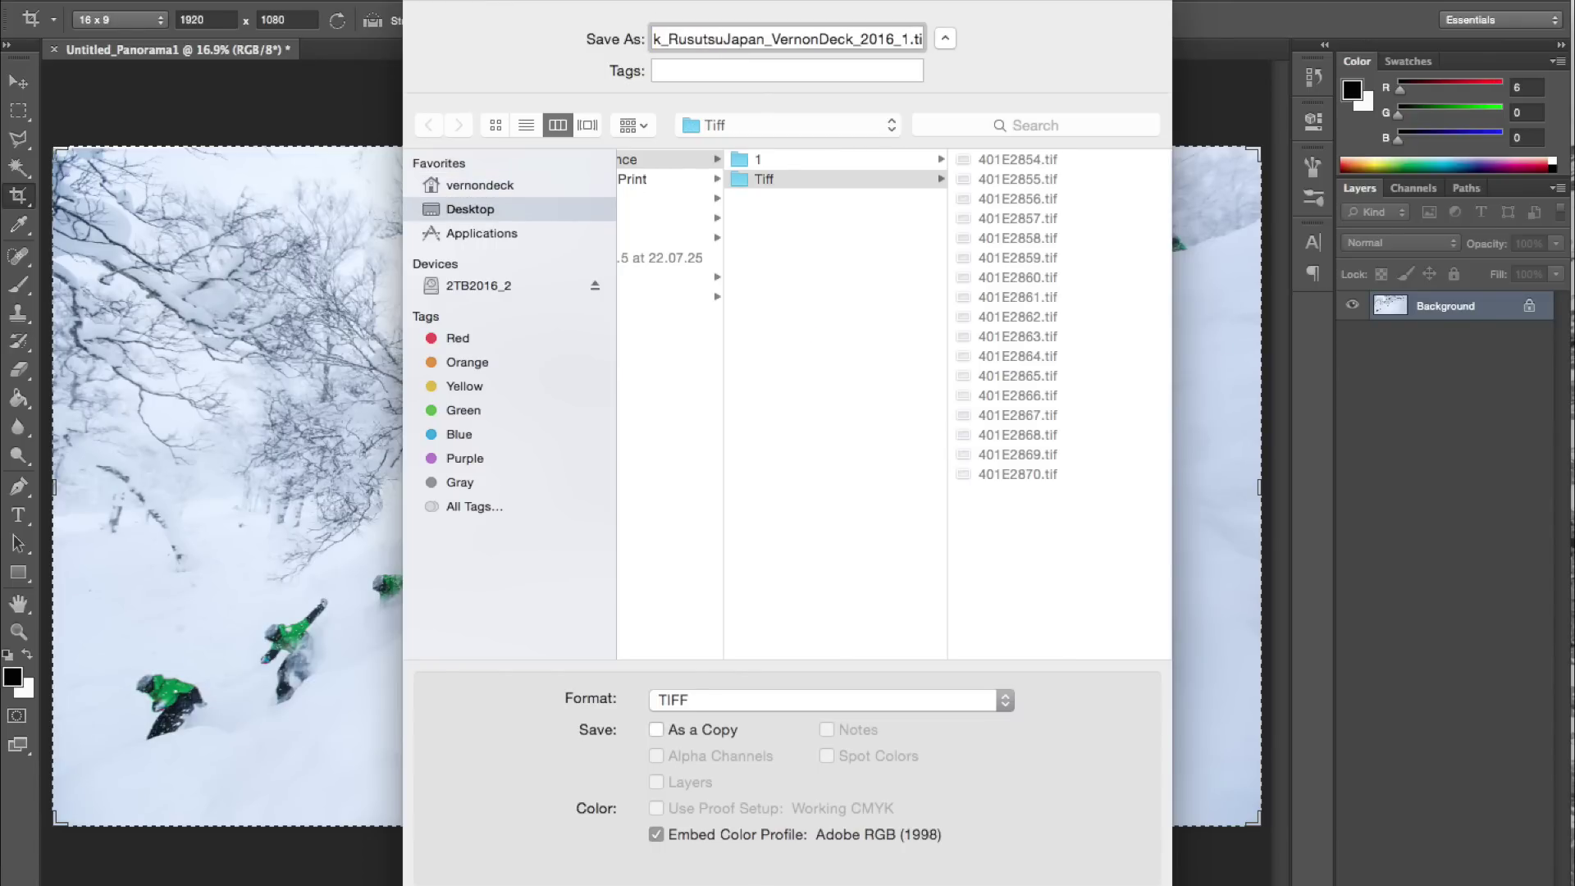
left_click(467, 209)
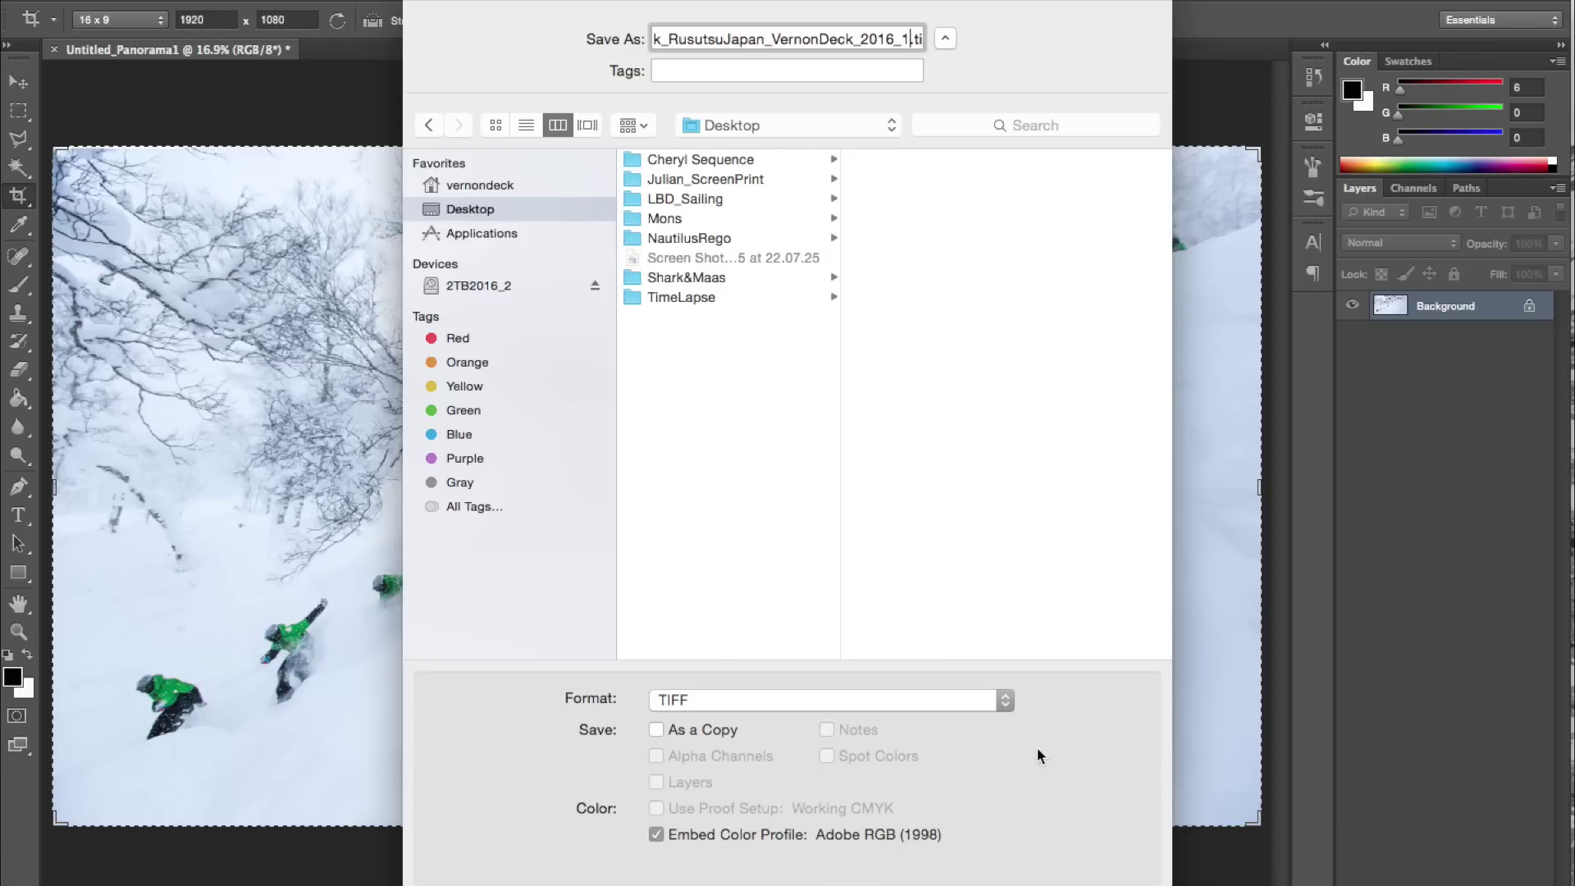
key("Return")
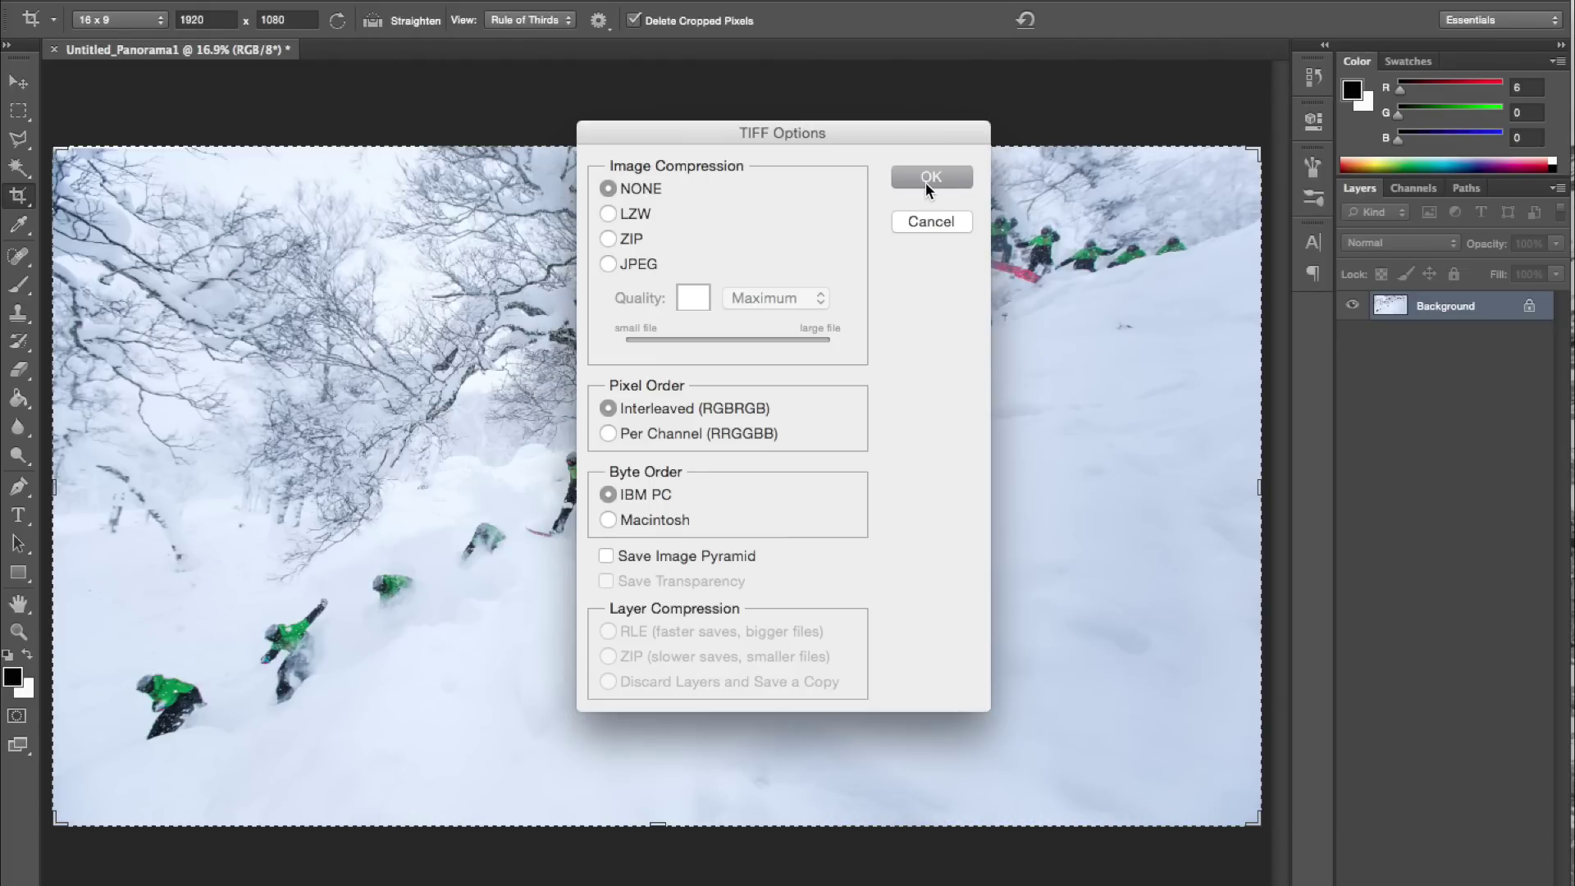
left_click(927, 177)
key("super+h")
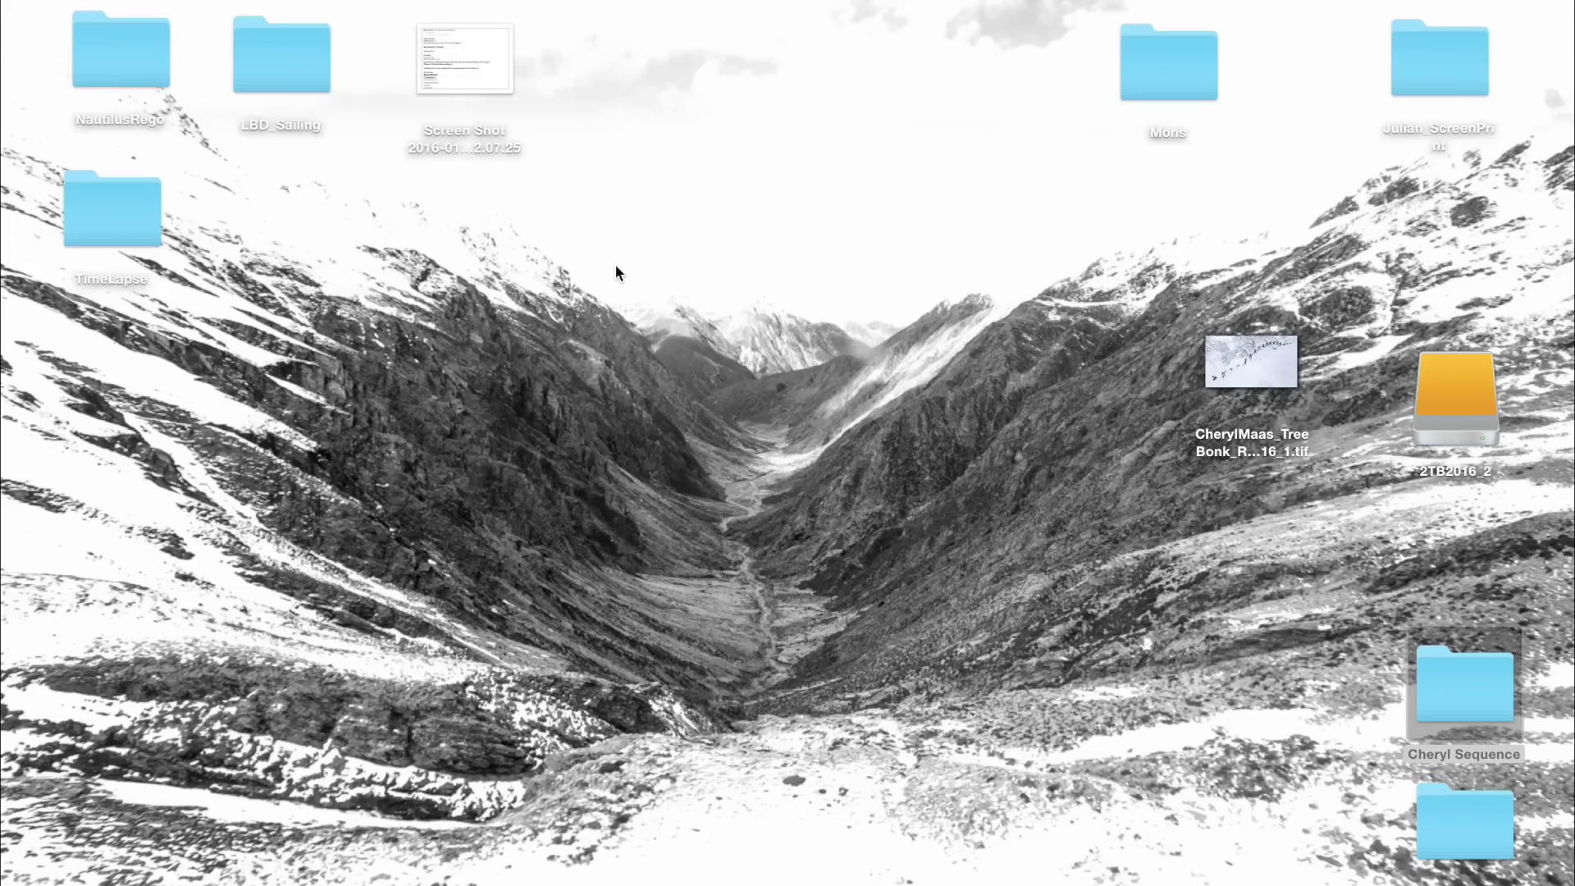